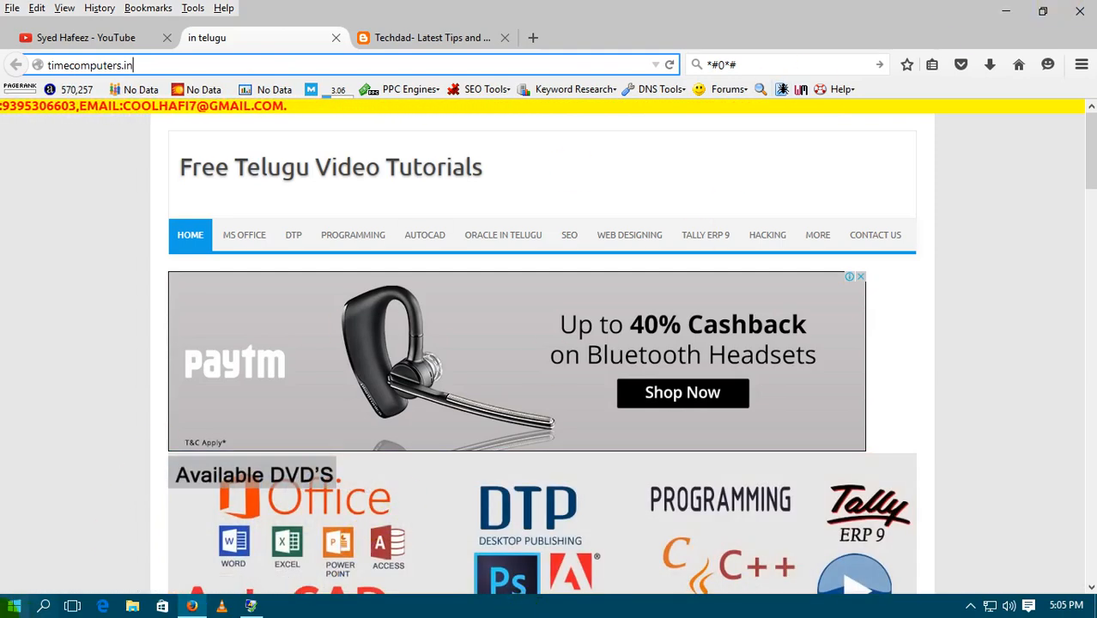
# Minimize the browser window and launch Word by running winword.
pyautogui.click(12, 606)
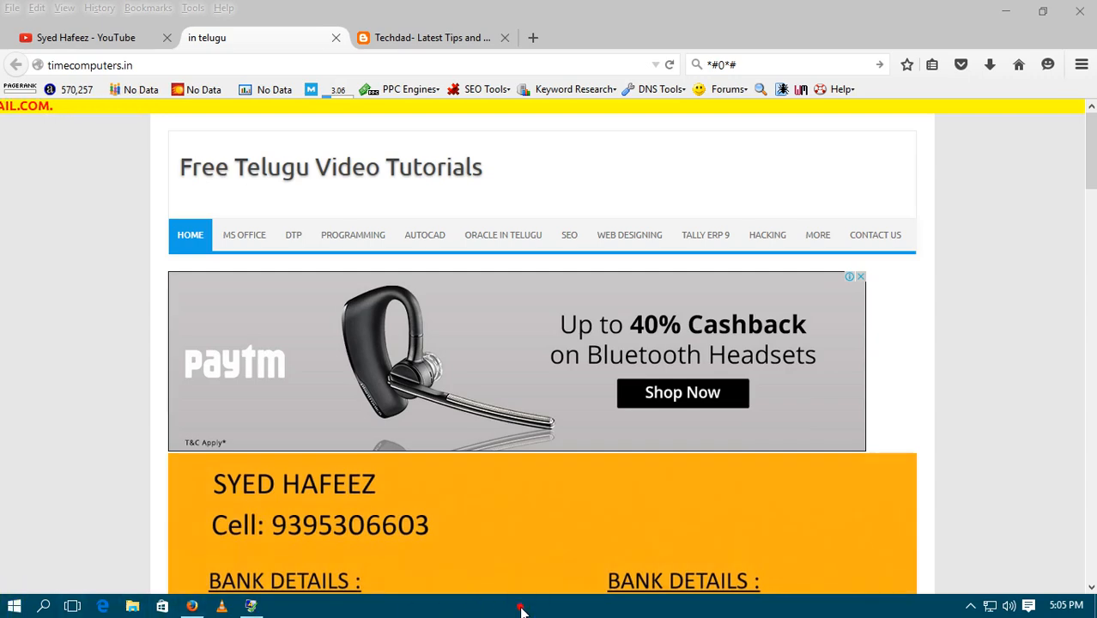
pyautogui.press('super+r')
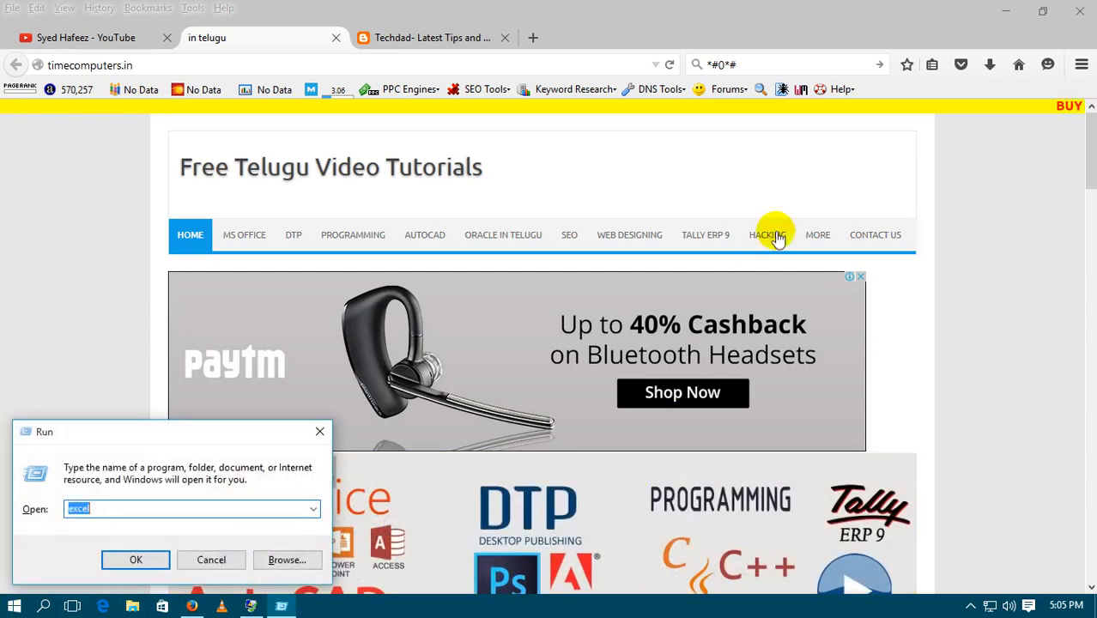
pyautogui.click(1006, 9)
pyautogui.write('winword')
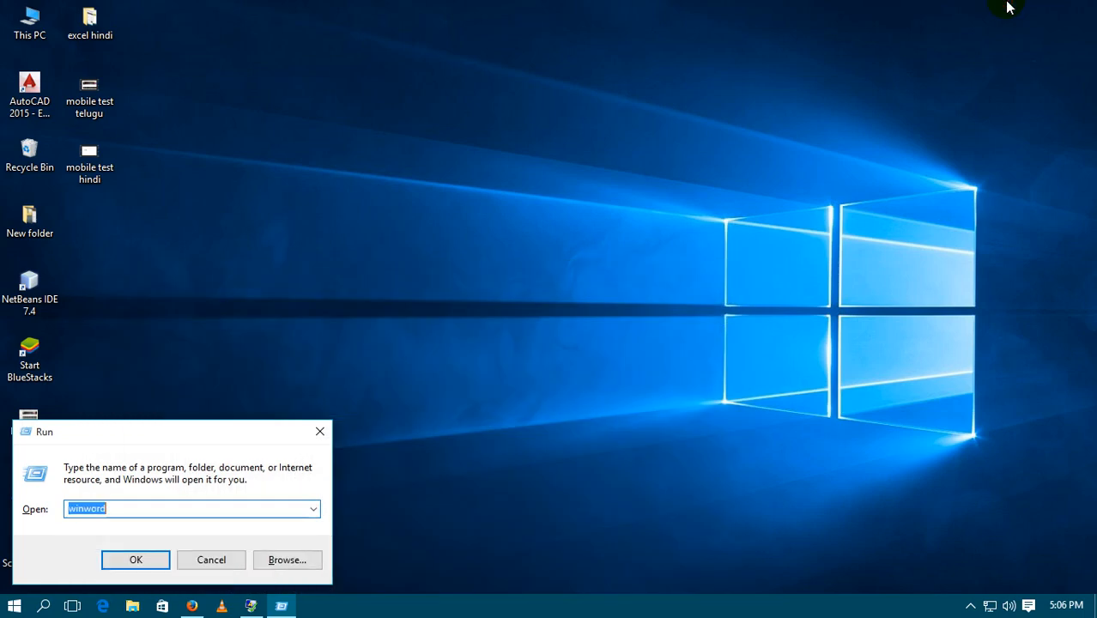
pyautogui.press('Return')
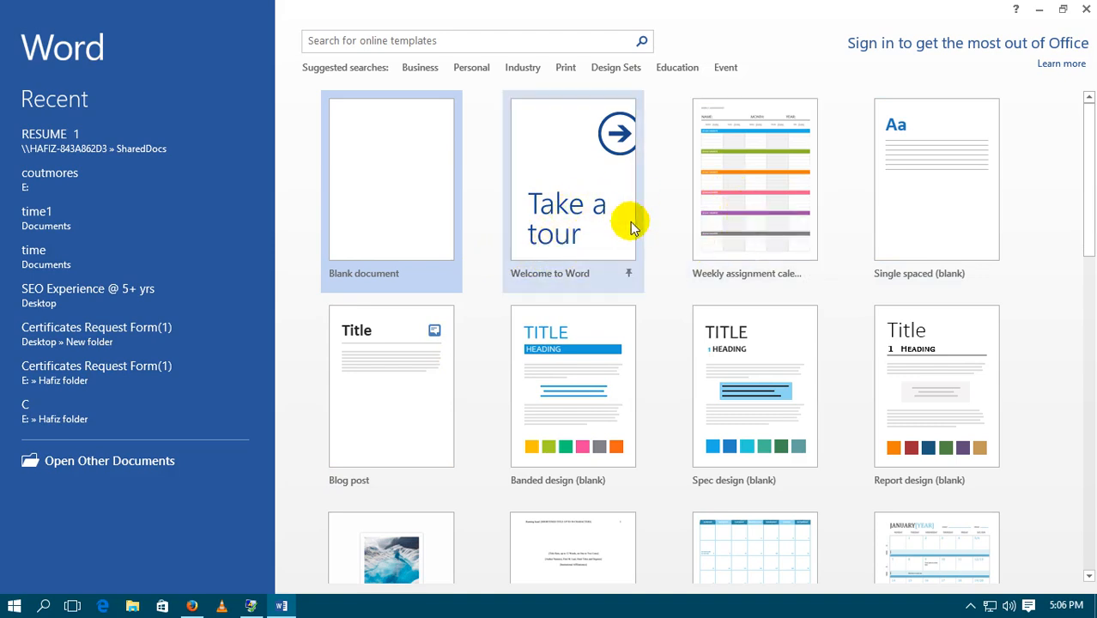
# Search the online templates for Personal and filter them by the Education category.
pyautogui.scroll(-2, 652, 382)
pyautogui.scroll(2, 652, 382)
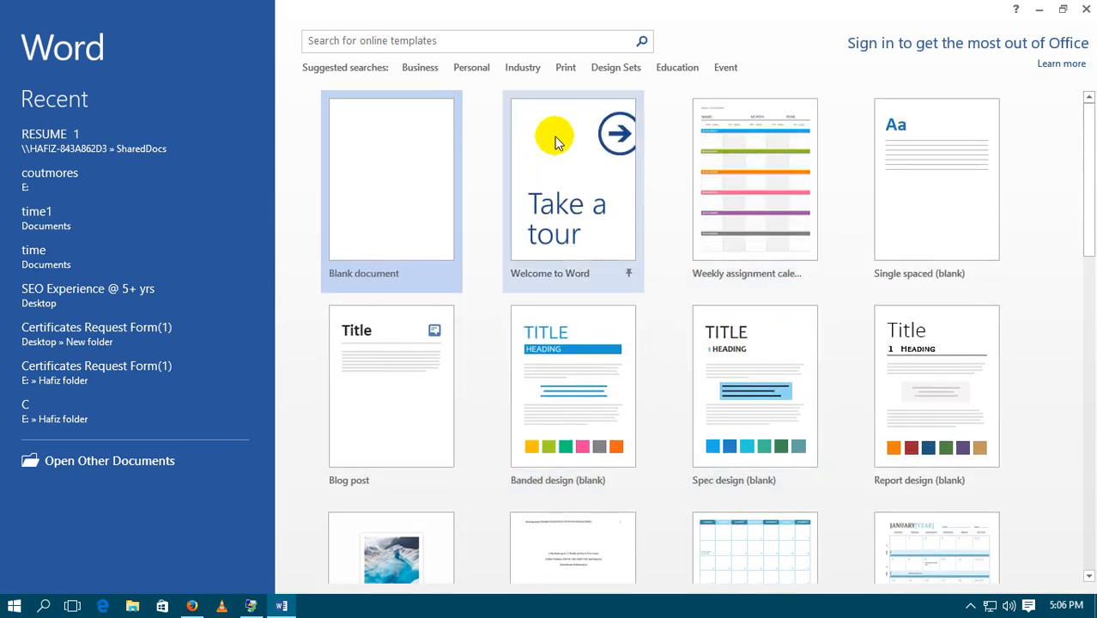
pyautogui.click(462, 69)
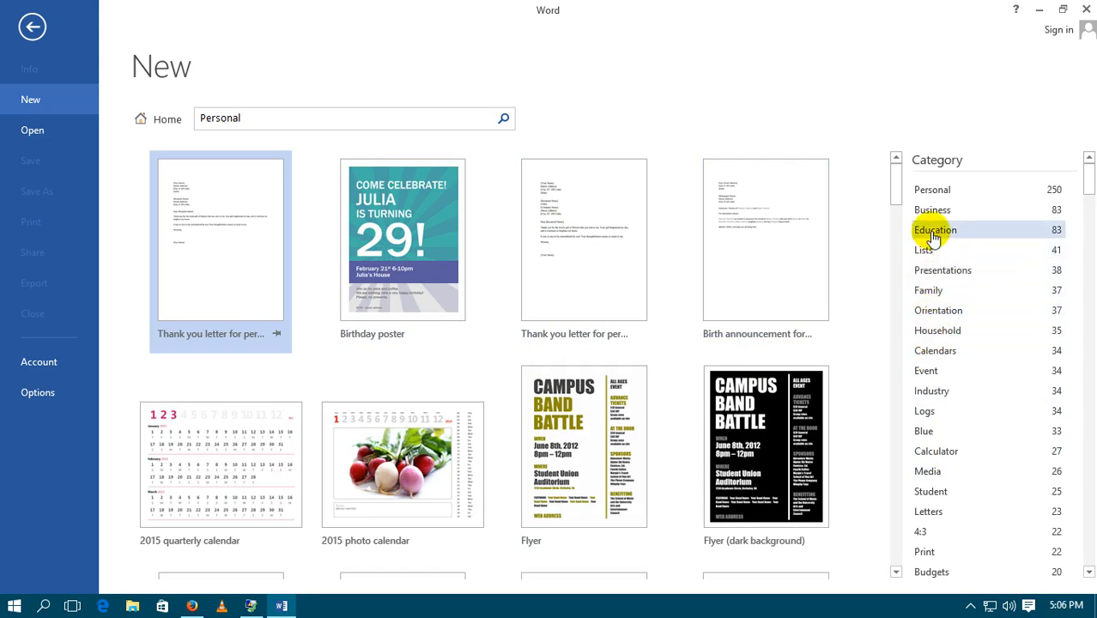
pyautogui.click(1030, 232)
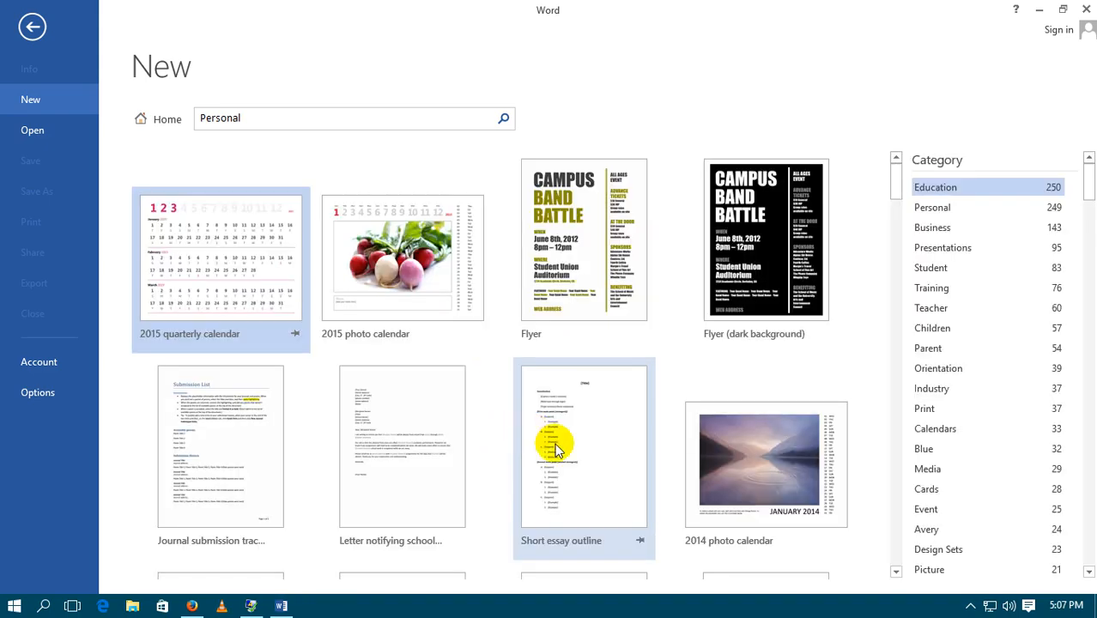
# Create a document from the No Smoking sign (color) template in the Education category.
pyautogui.scroll(-2, 519, 291)
pyautogui.scroll(-2, 558, 335)
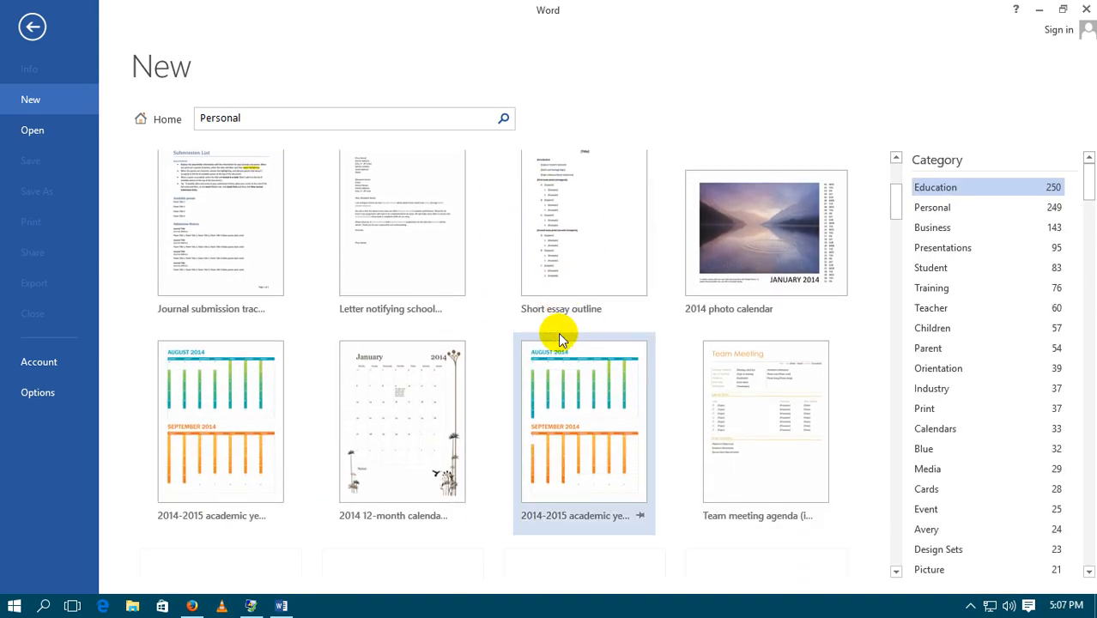
pyautogui.scroll(-1, 403, 373)
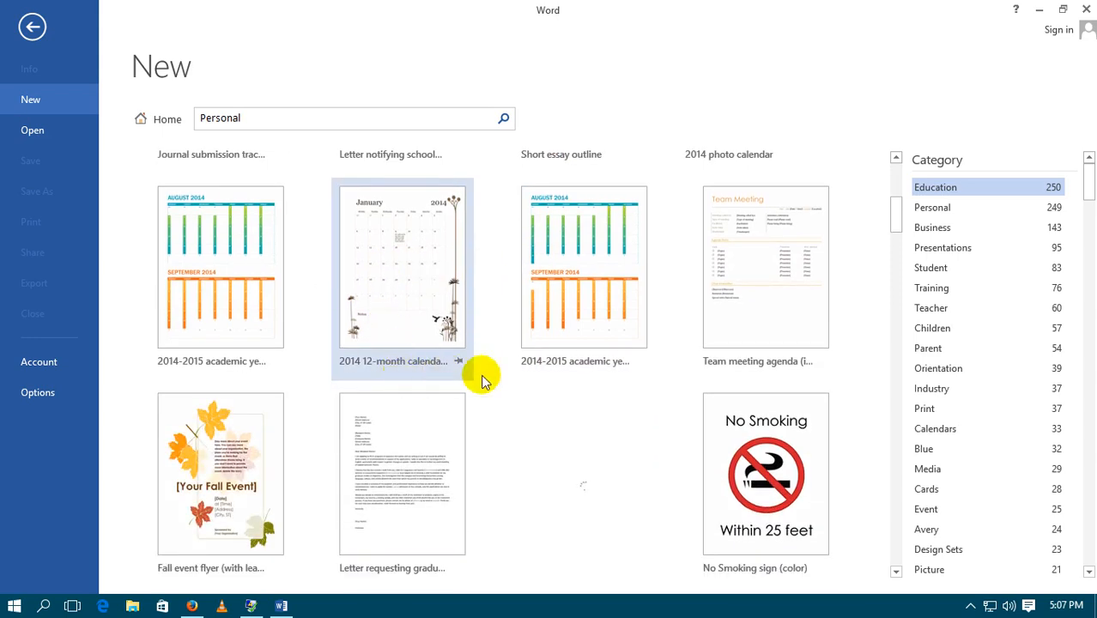
pyautogui.scroll(-1, 729, 498)
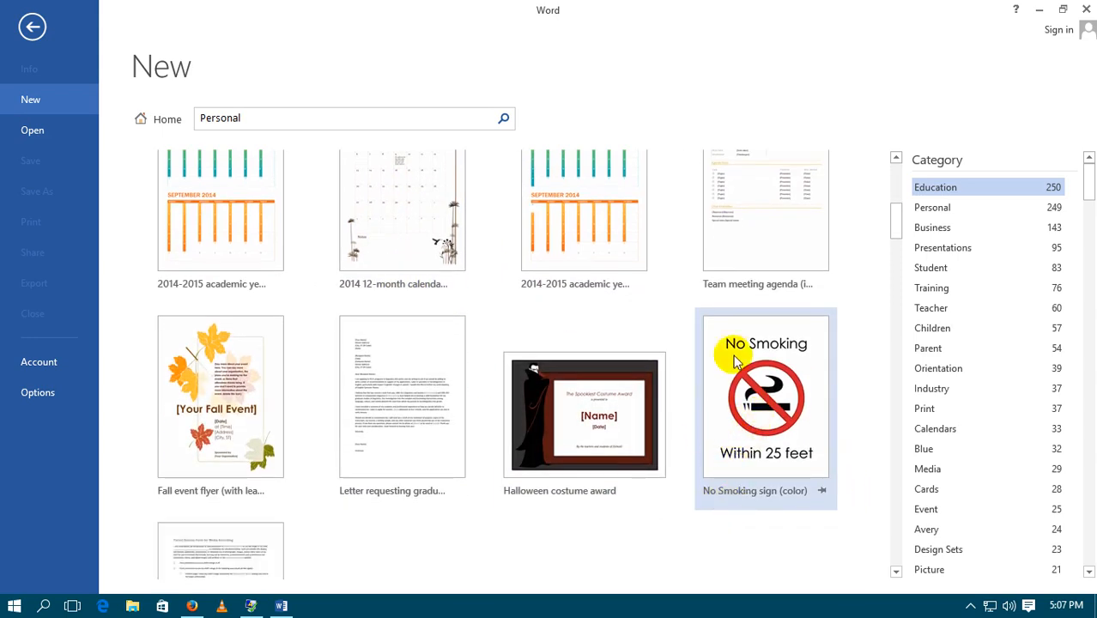
pyautogui.click(770, 395)
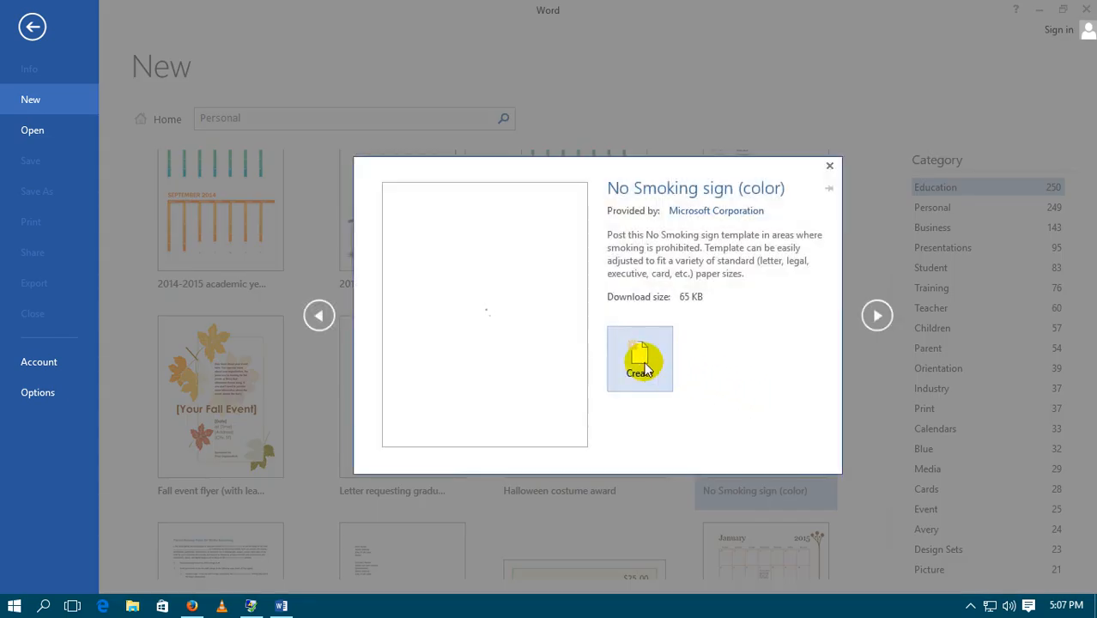
pyautogui.click(639, 360)
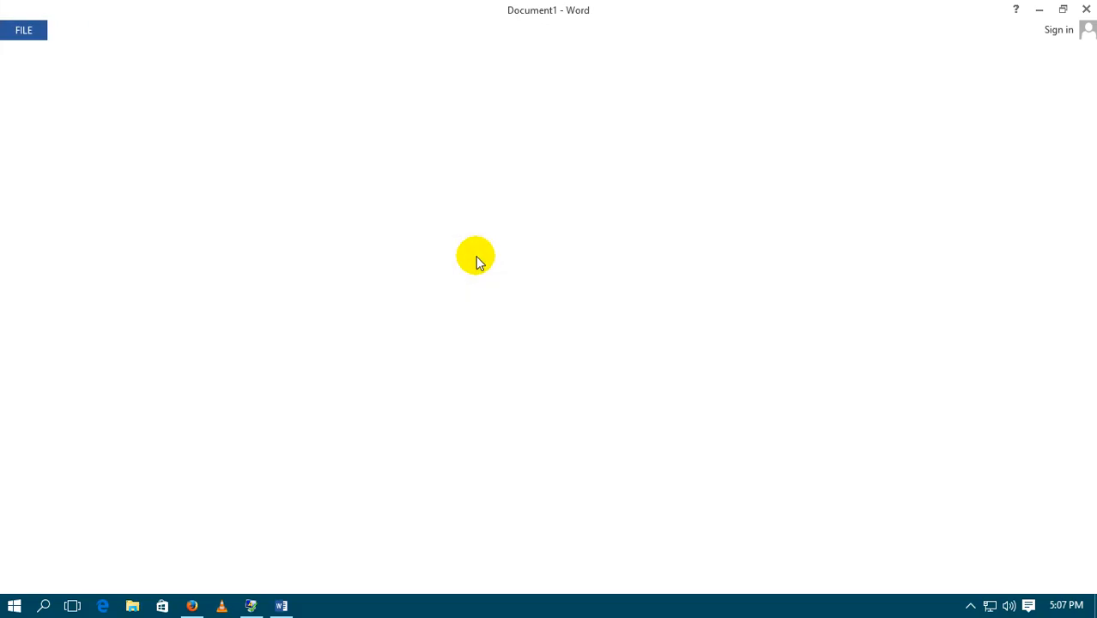
# Look over the No Smoking sign document from heading to caption and close it.
pyautogui.scroll(-10, 571, 338)
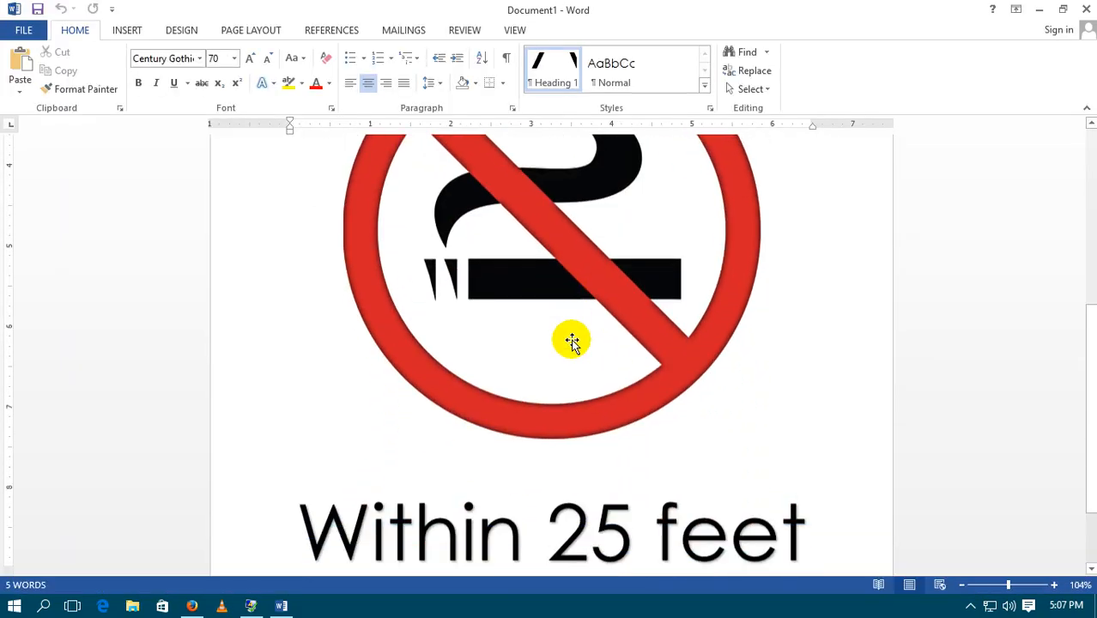
pyautogui.scroll(10, 574, 343)
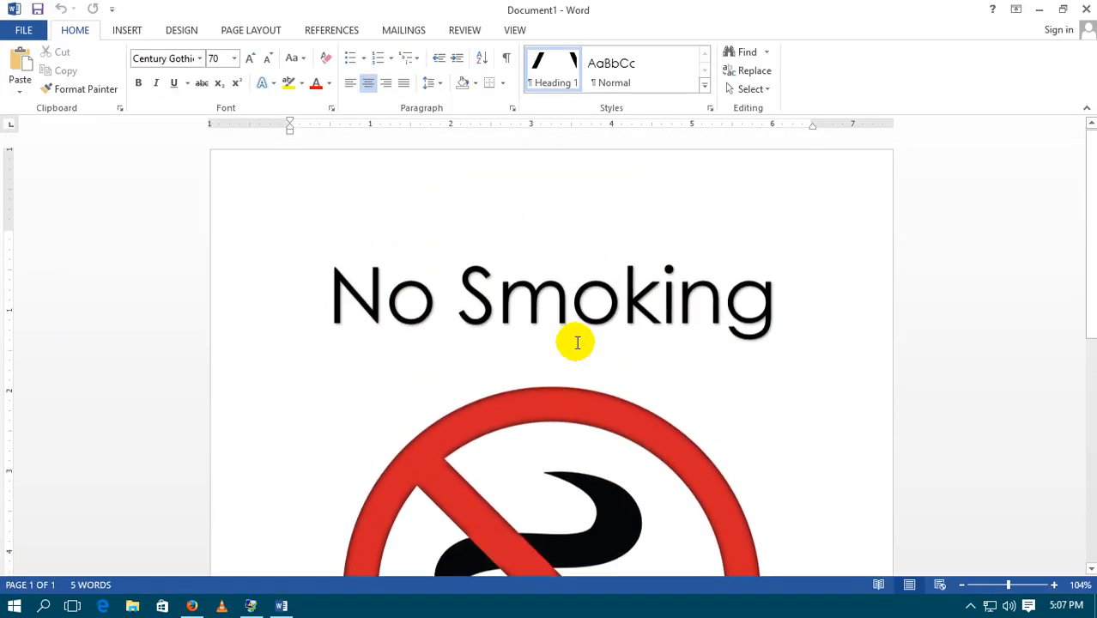
pyautogui.scroll(-3, 615, 287)
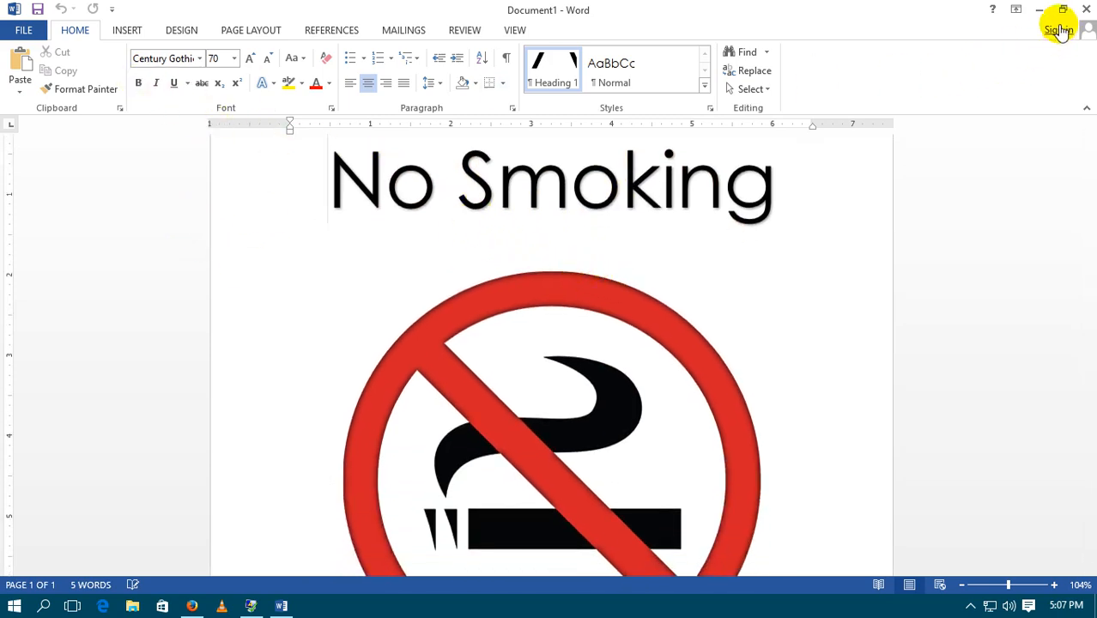
pyautogui.click(1083, 11)
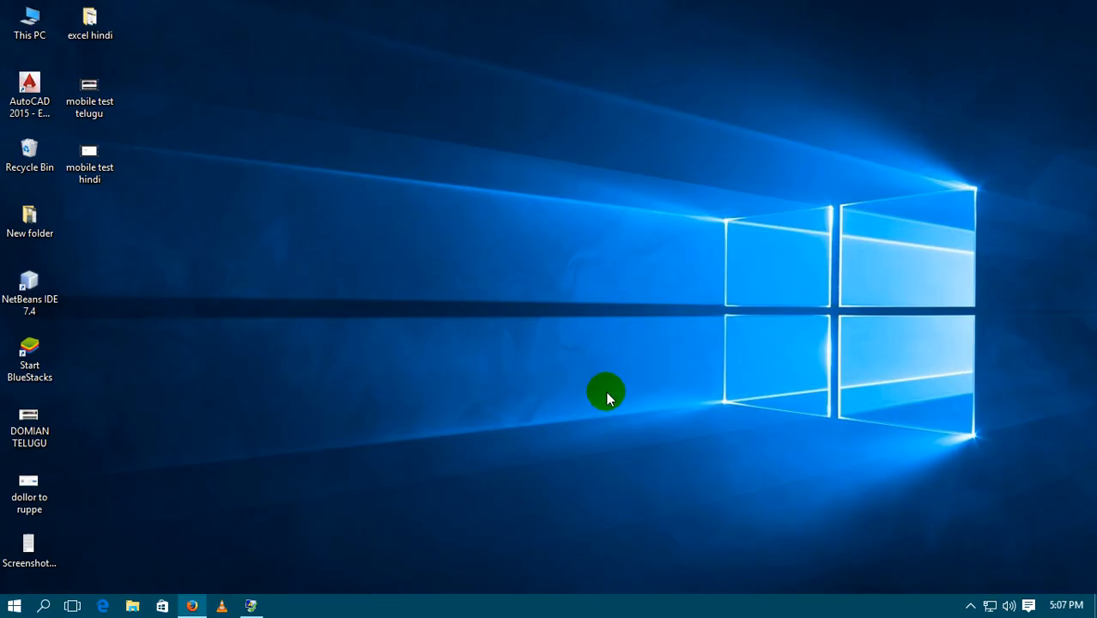
# Launch Word again with the Run command and create a blank document.
pyautogui.press('super+r')
pyautogui.press('Return')
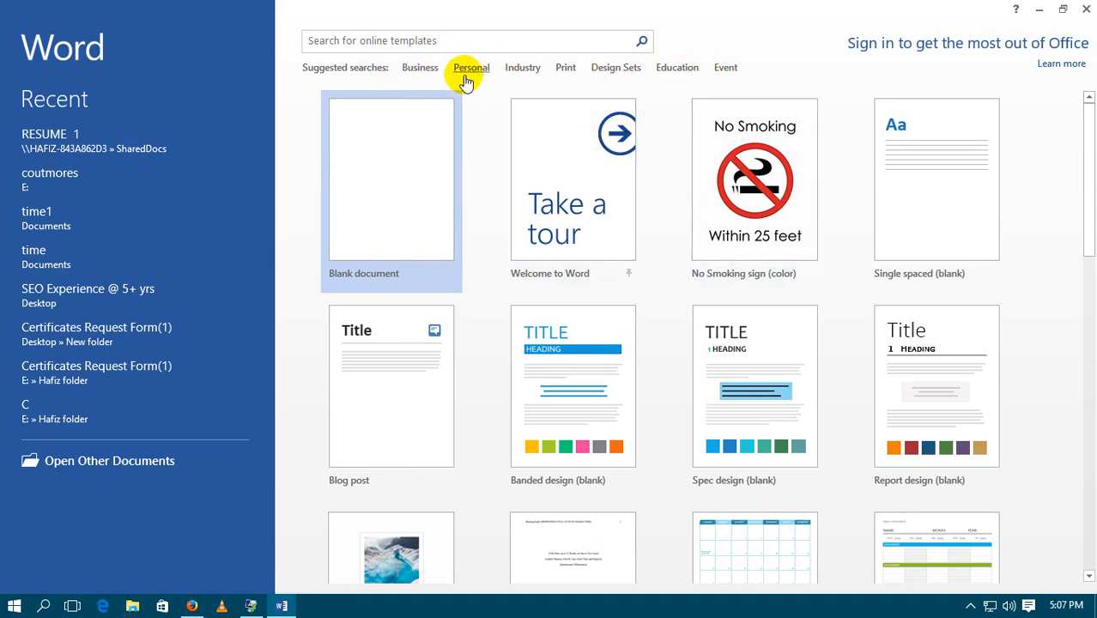
pyautogui.click(412, 39)
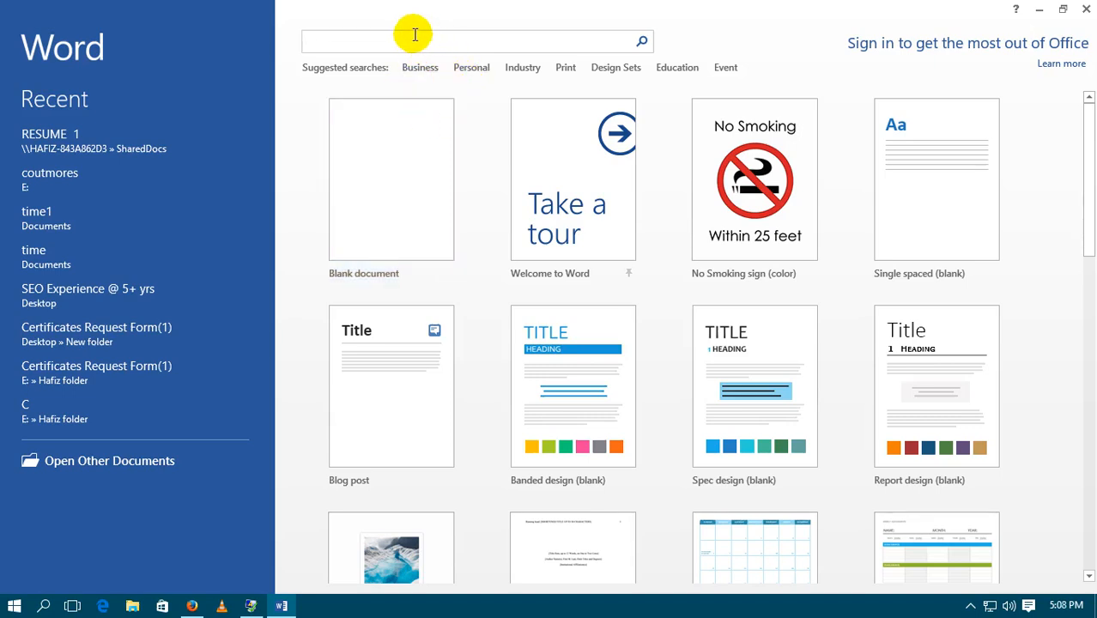
pyautogui.click(397, 175)
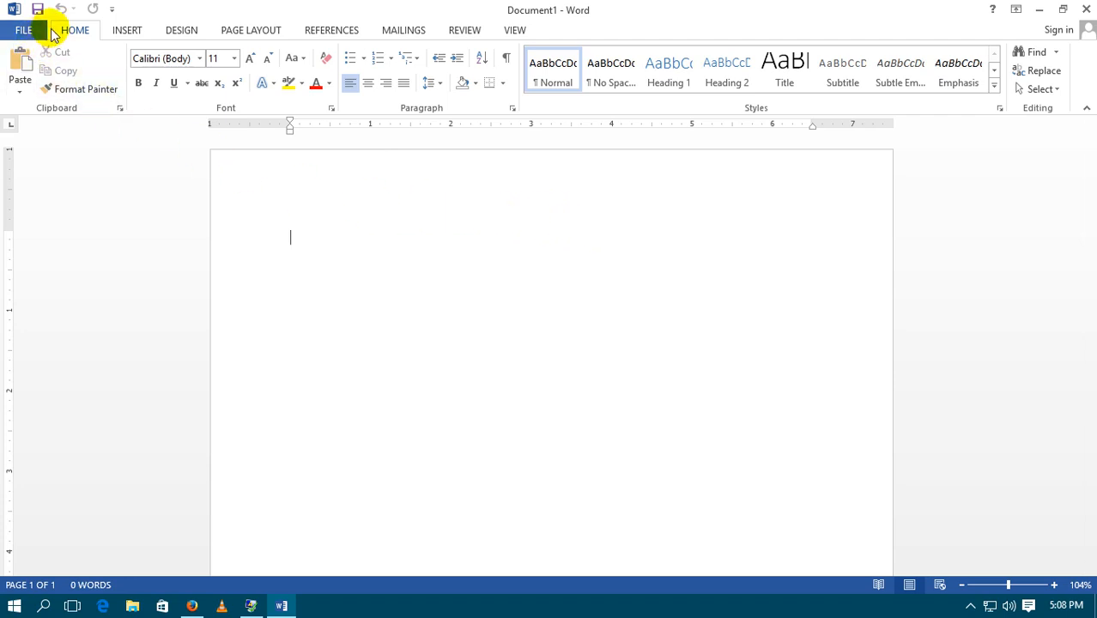
# Open the Backstage view and return to the blank document, twice.
pyautogui.click(34, 30)
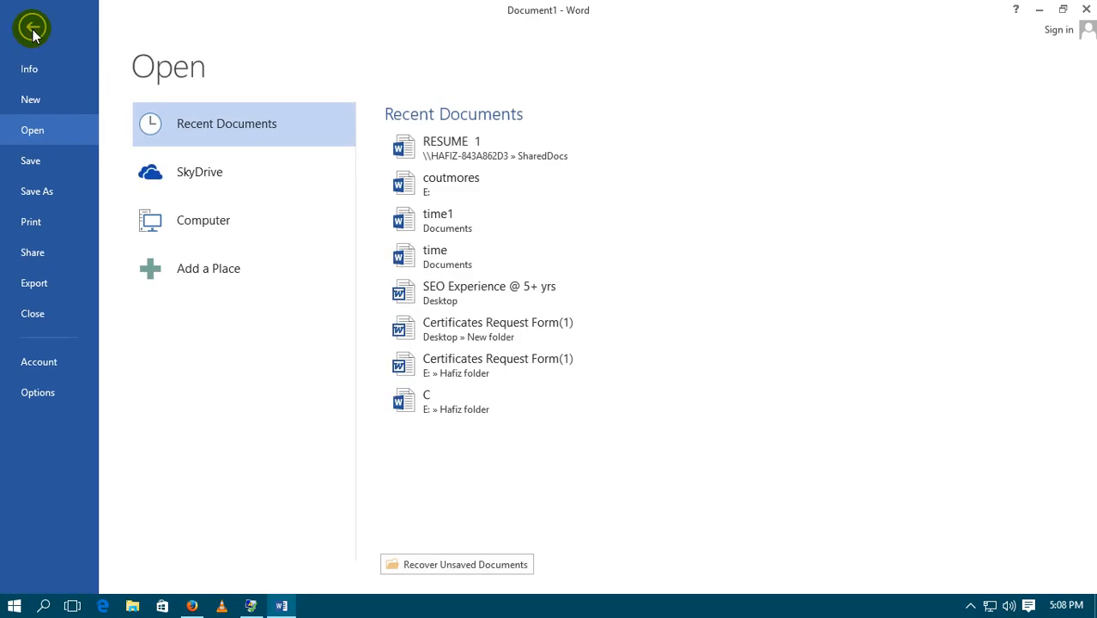
pyautogui.click(33, 29)
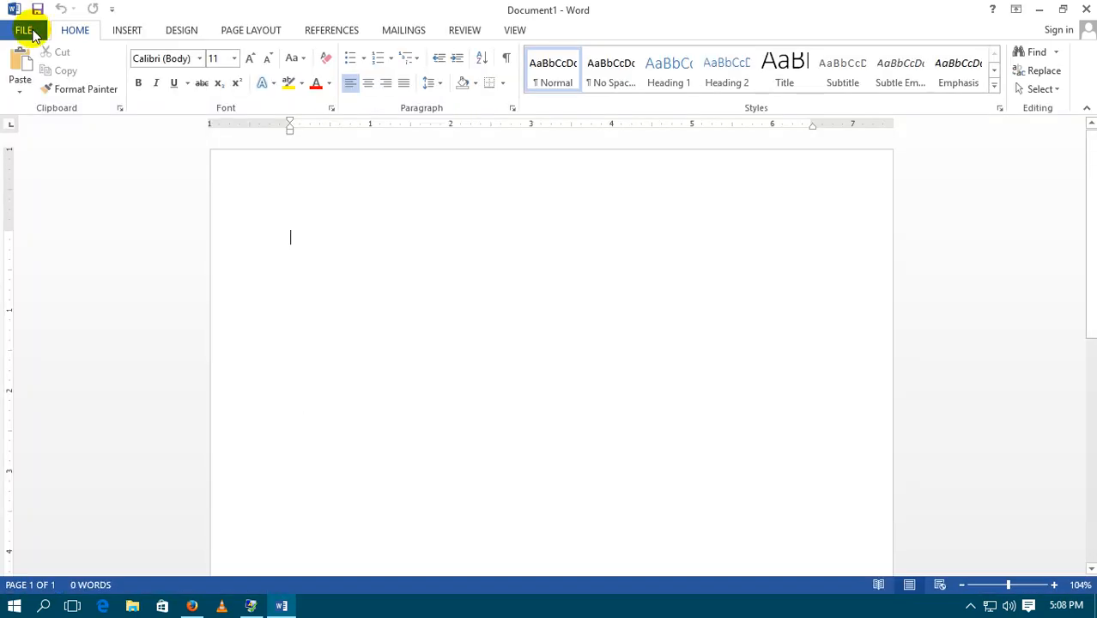
pyautogui.click(32, 31)
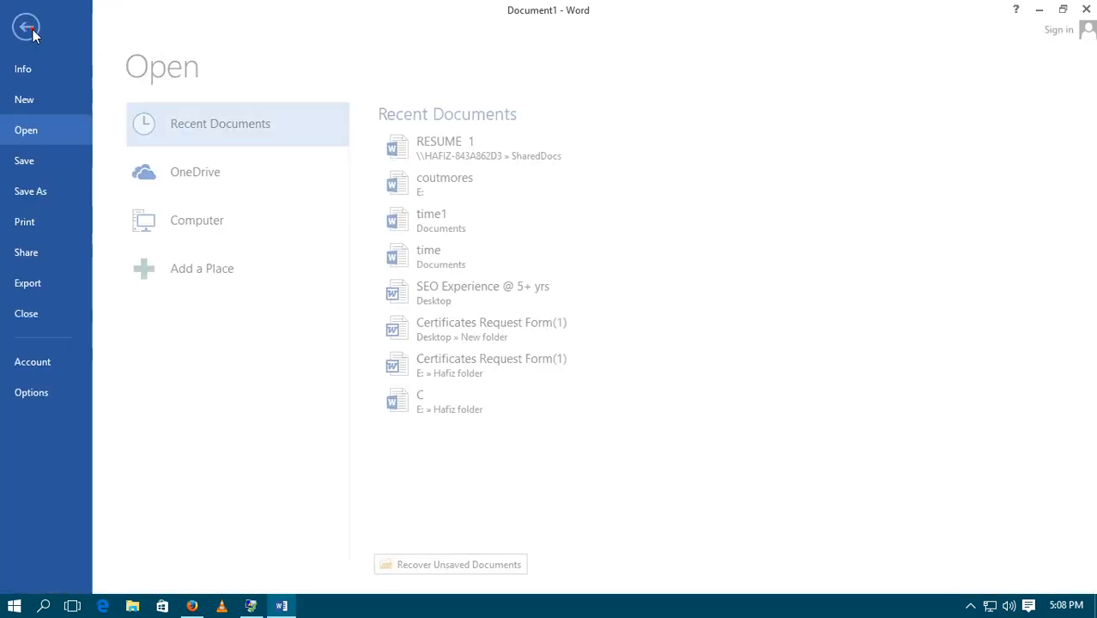
pyautogui.click(33, 31)
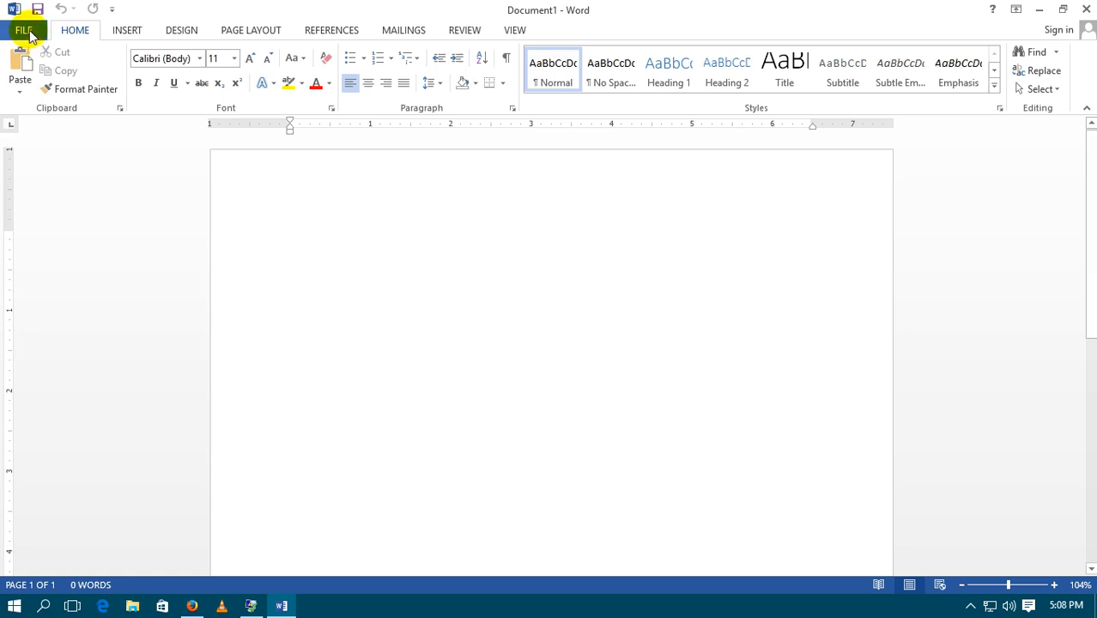
# Examine the blank document's Info, Print and Share pages in the Backstage view.
pyautogui.click(24, 31)
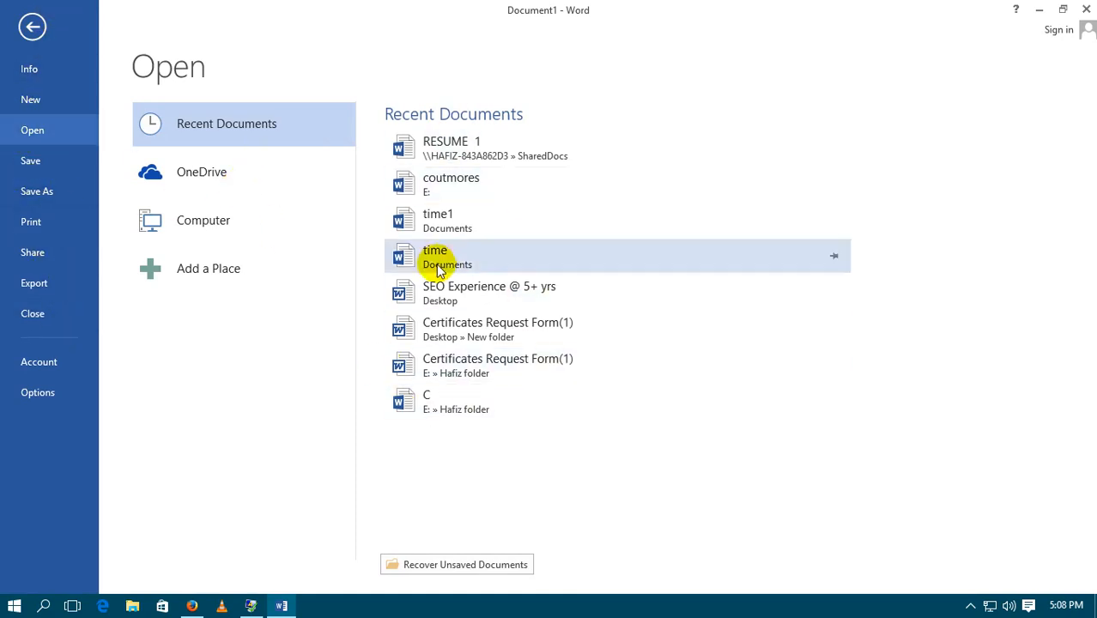
pyautogui.click(46, 73)
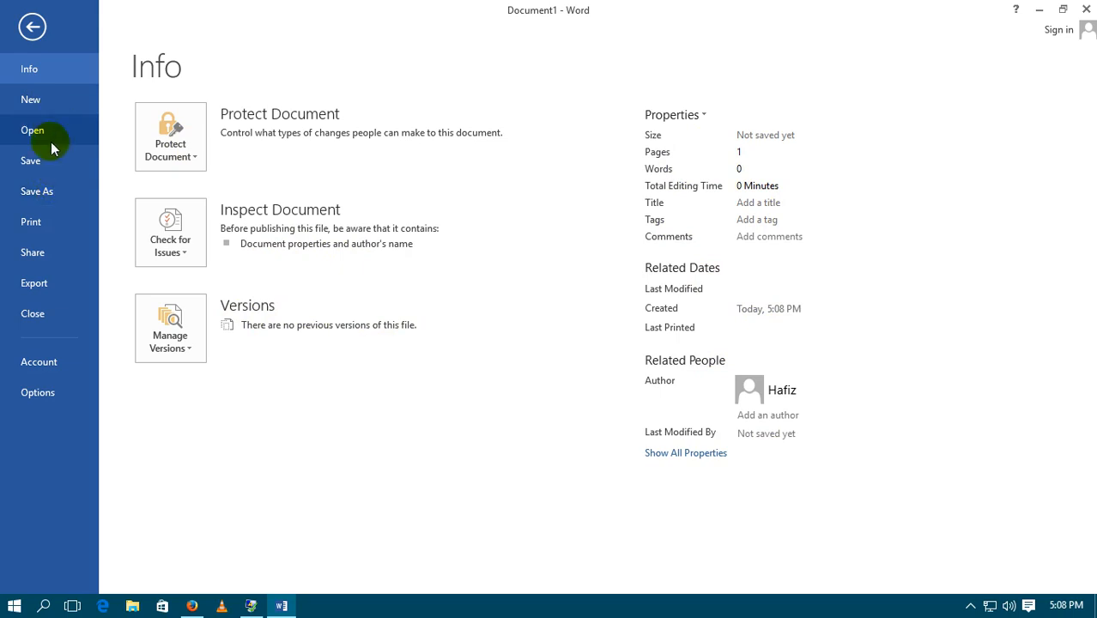
pyautogui.click(33, 223)
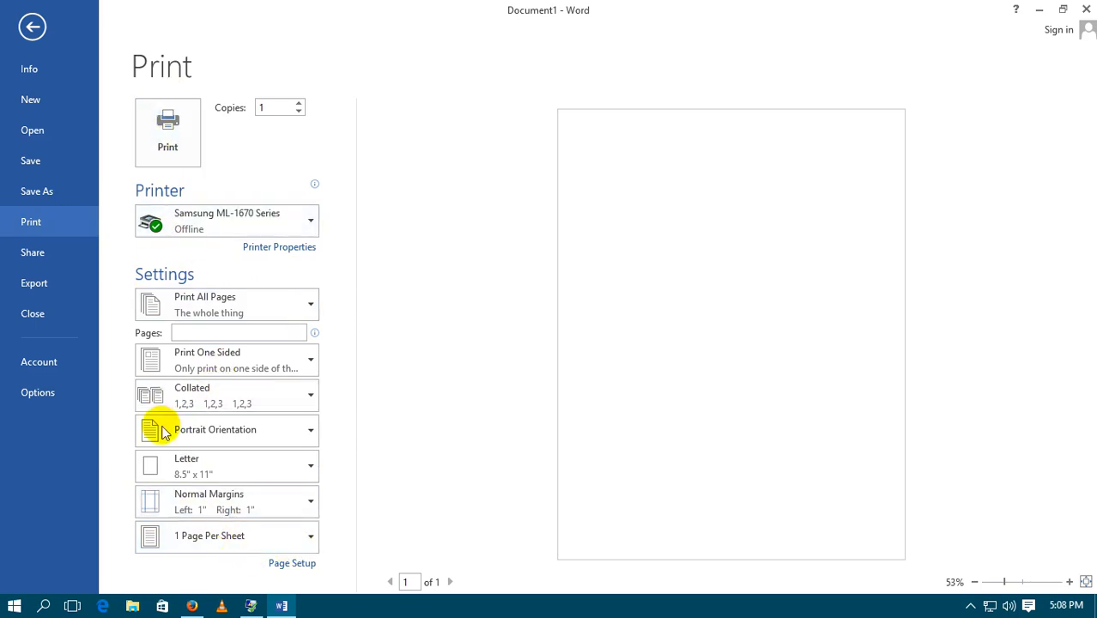
pyautogui.click(43, 256)
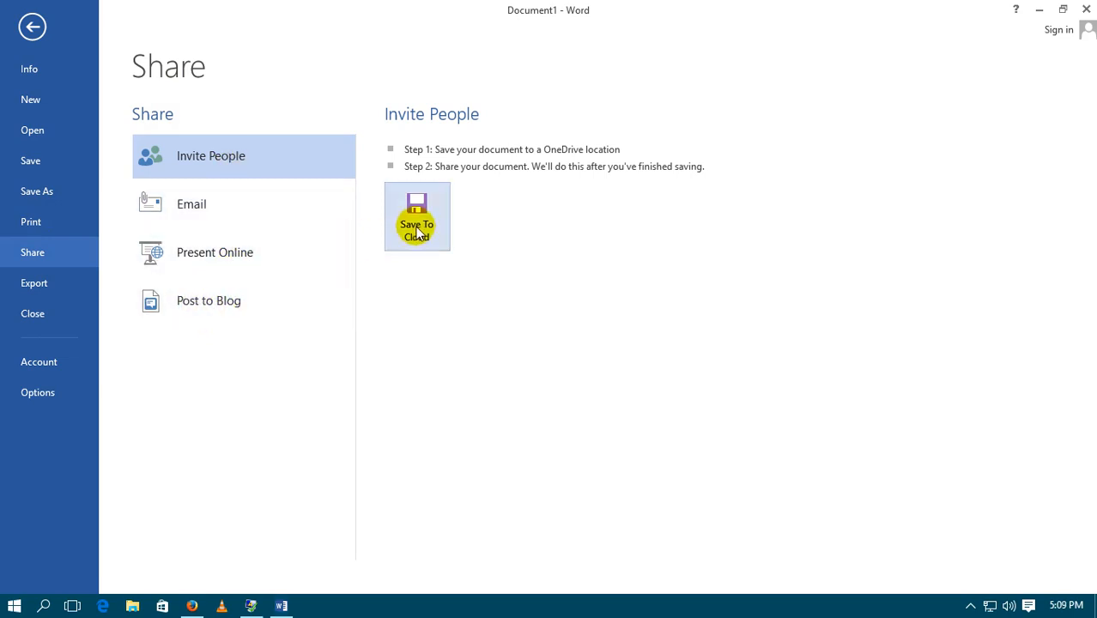
# View the Export options, try Create PDF/XPS and return to the document.
pyautogui.click(42, 286)
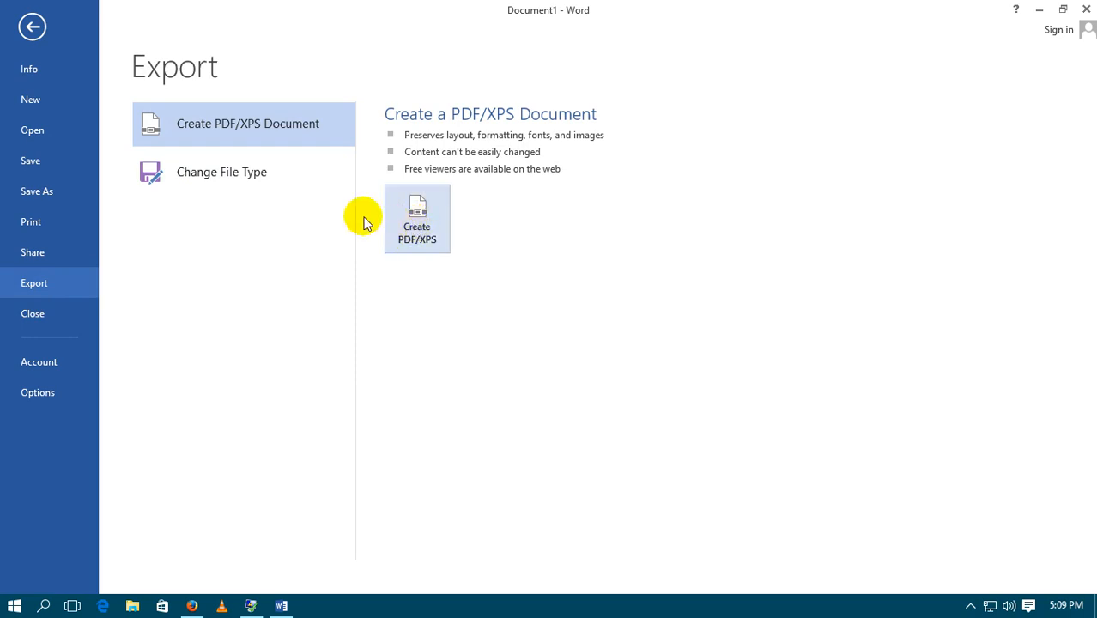
pyautogui.click(415, 212)
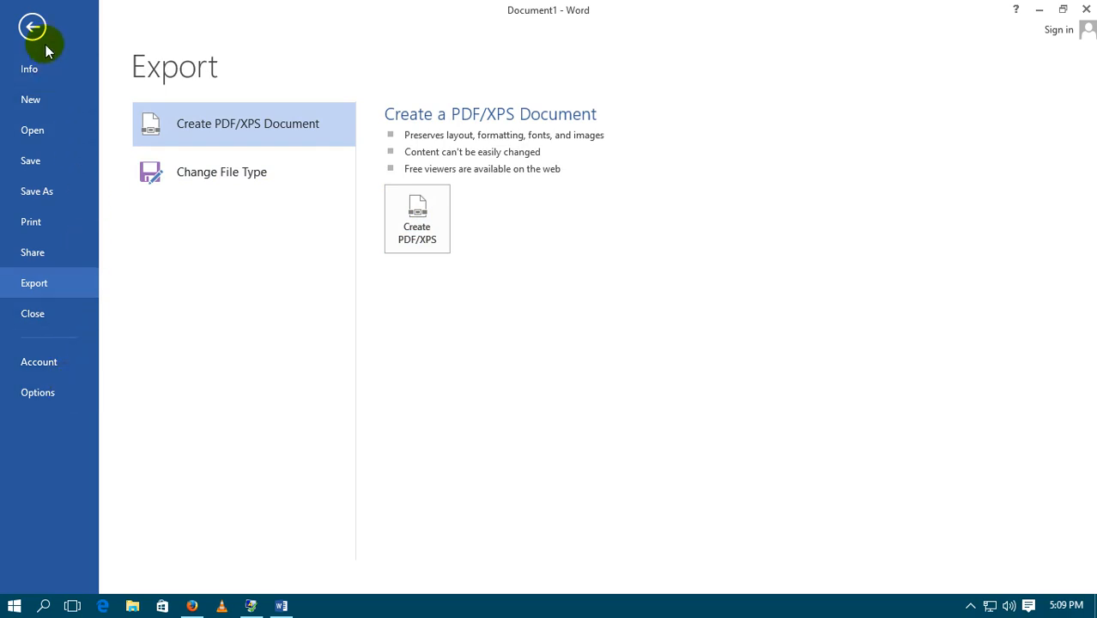
pyautogui.click(31, 29)
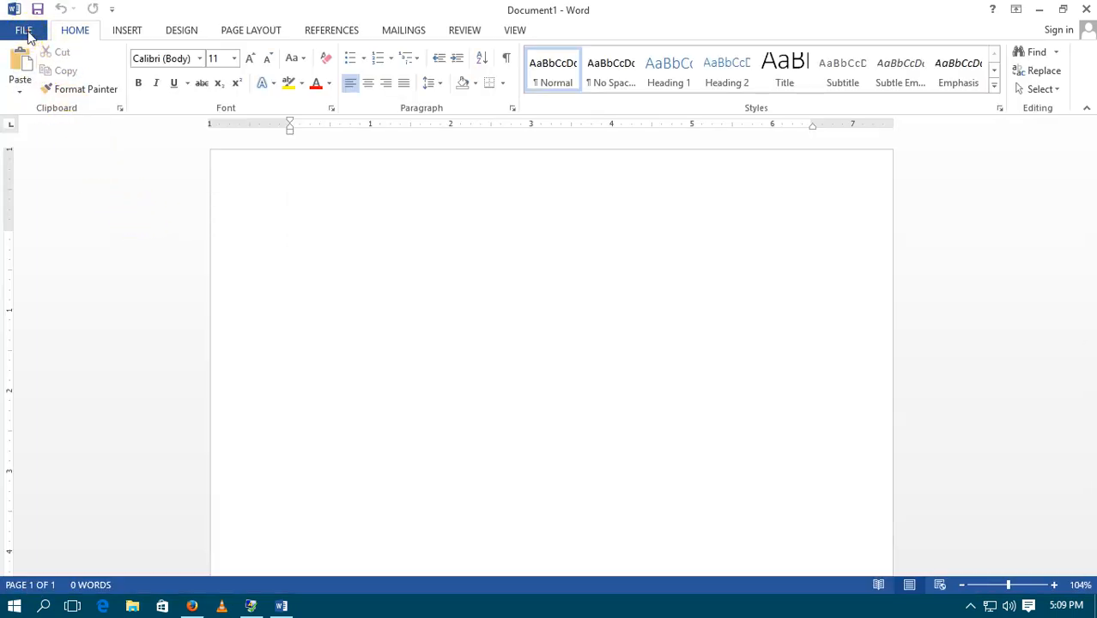
# Pin the documents RESUME 1, coutmores, time1 and time in the Recent Documents list.
pyautogui.click(24, 31)
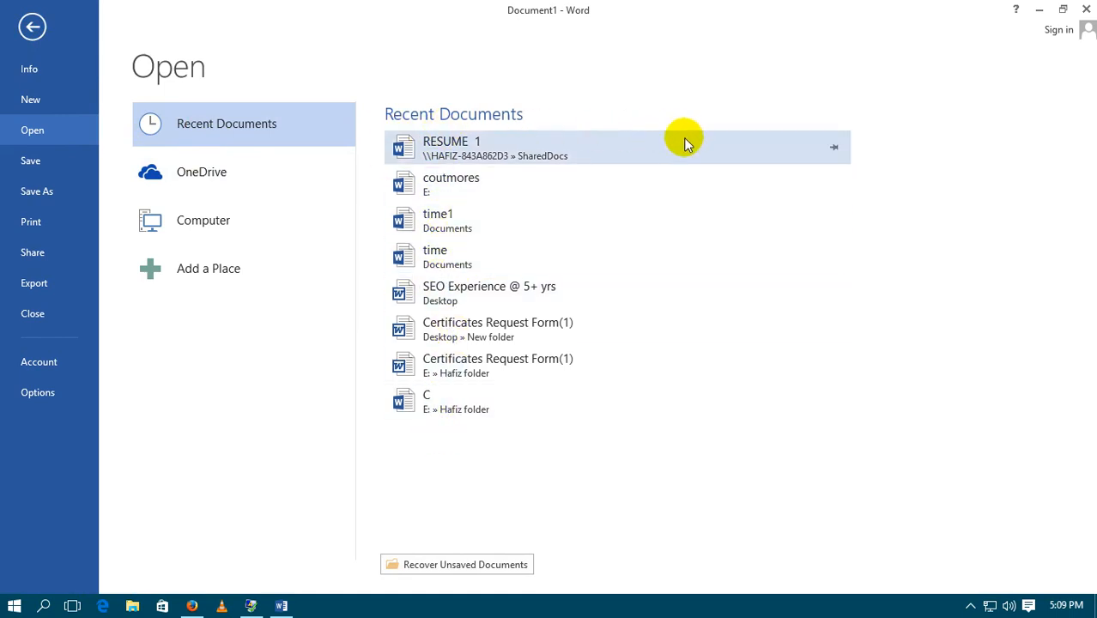
pyautogui.click(834, 150)
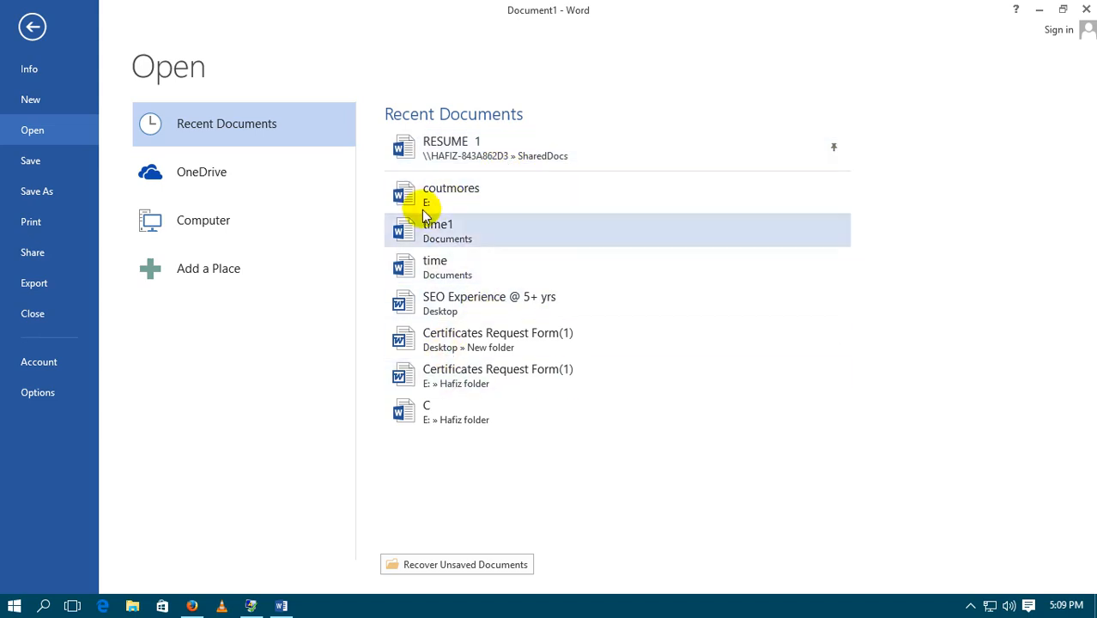
pyautogui.click(833, 196)
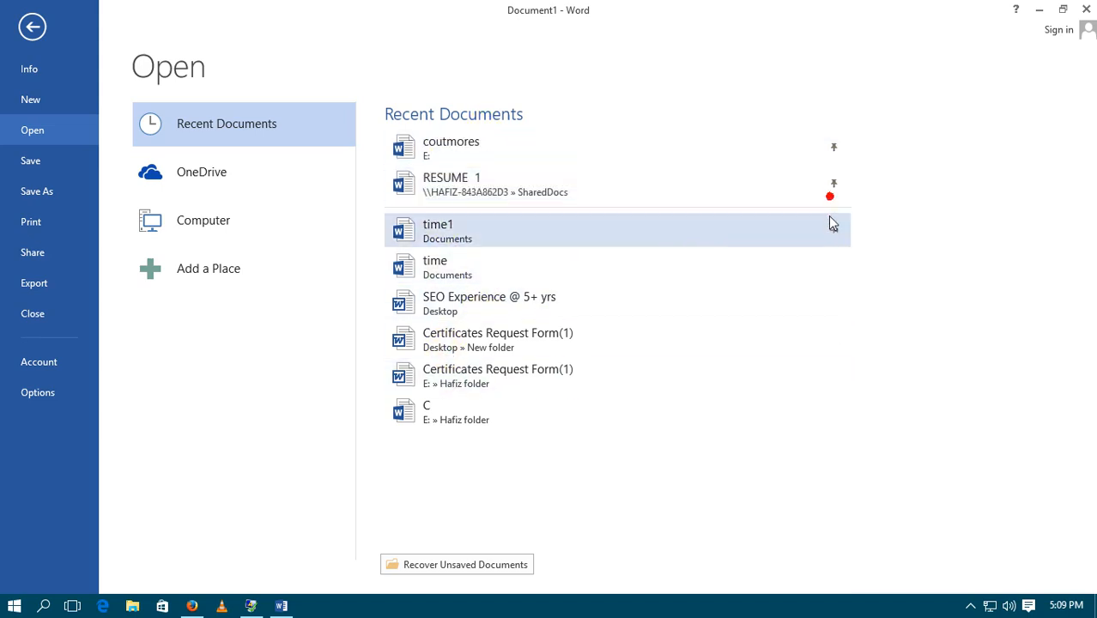
pyautogui.click(834, 234)
pyautogui.click(832, 263)
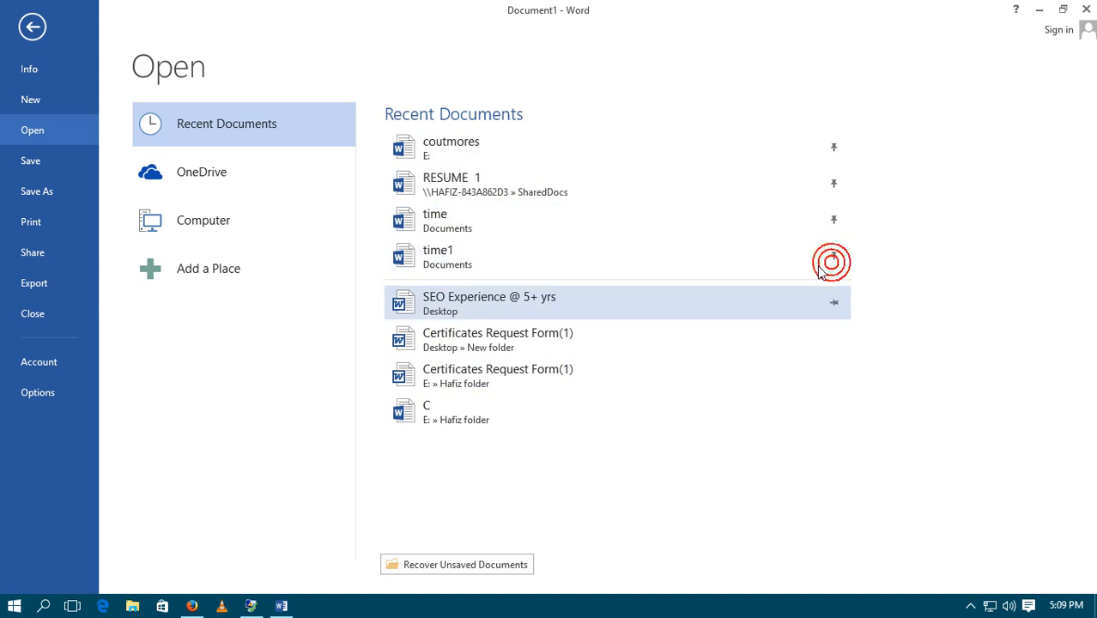
# Unpin all four pinned documents in the Recent Documents list.
pyautogui.click(833, 256)
pyautogui.click(833, 219)
pyautogui.click(833, 181)
pyautogui.click(834, 154)
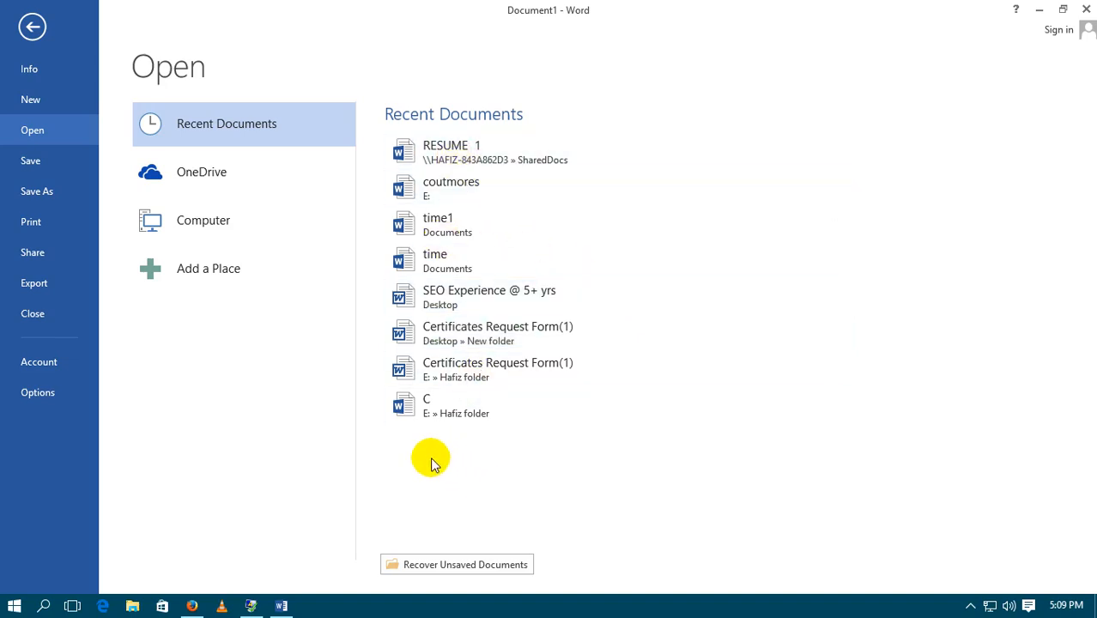
# Return to the blank document and examine the Home and Insert commands, the rulers and the full page.
pyautogui.click(34, 28)
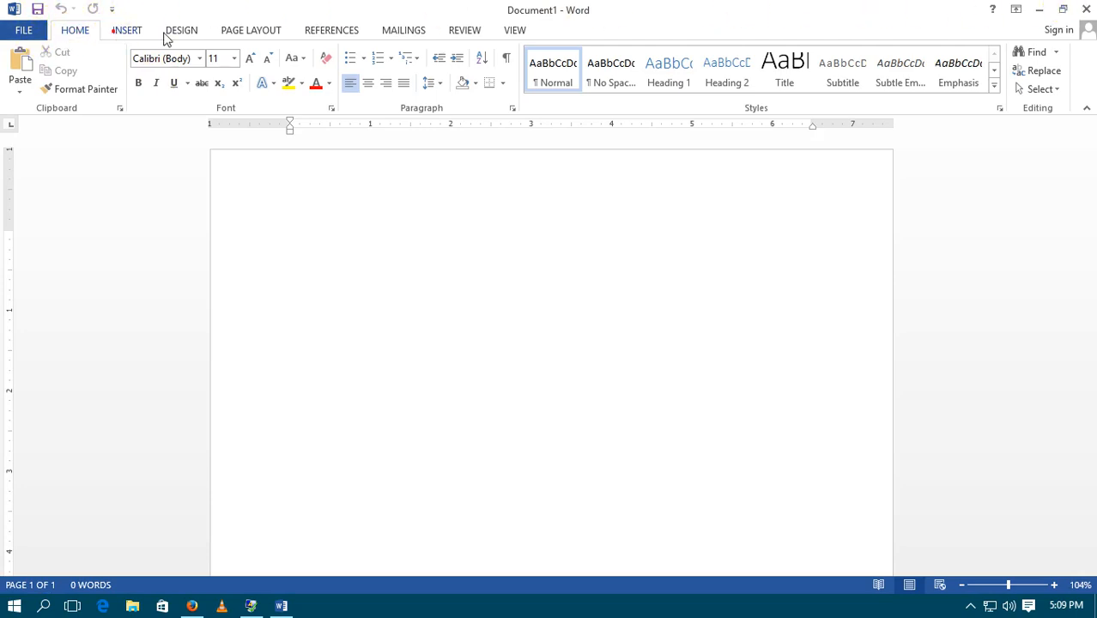
pyautogui.scroll(-3, 161, 38)
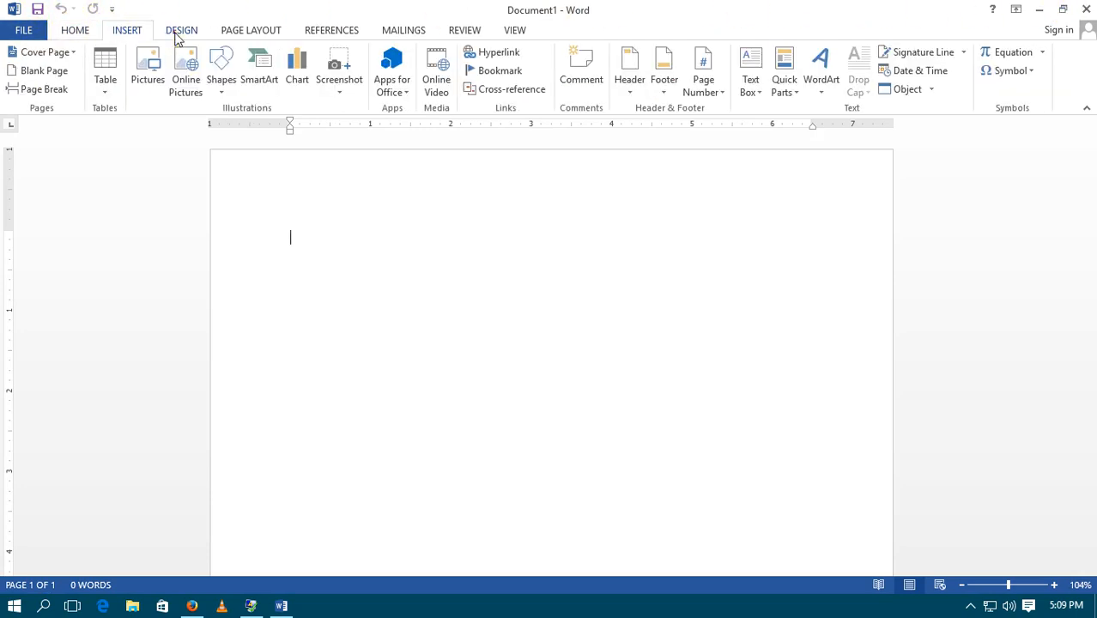
pyautogui.click(74, 34)
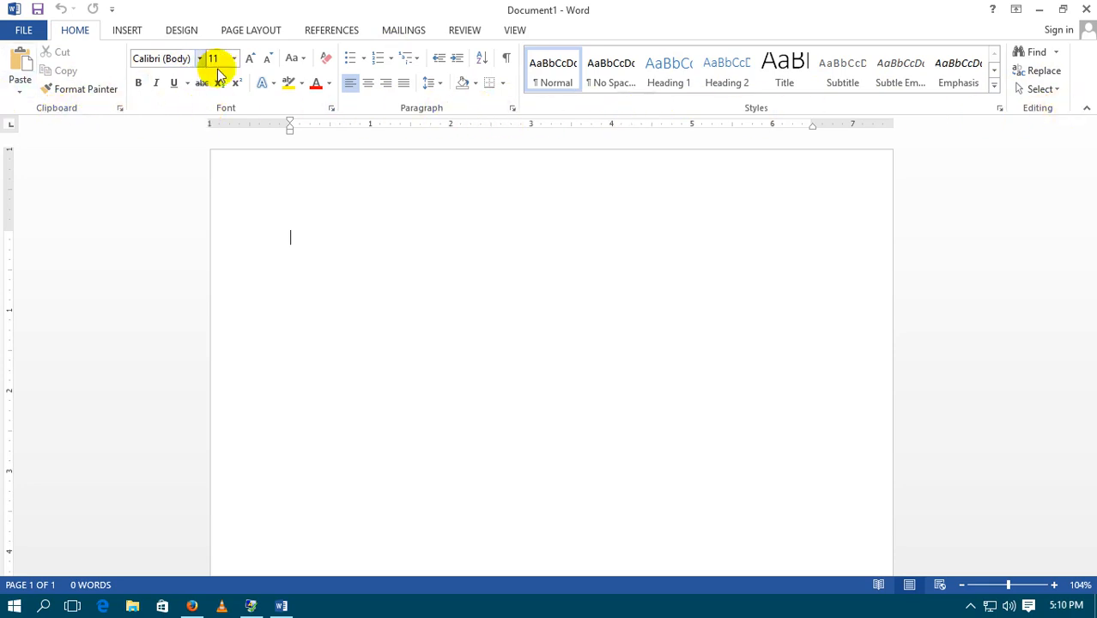
pyautogui.click(129, 31)
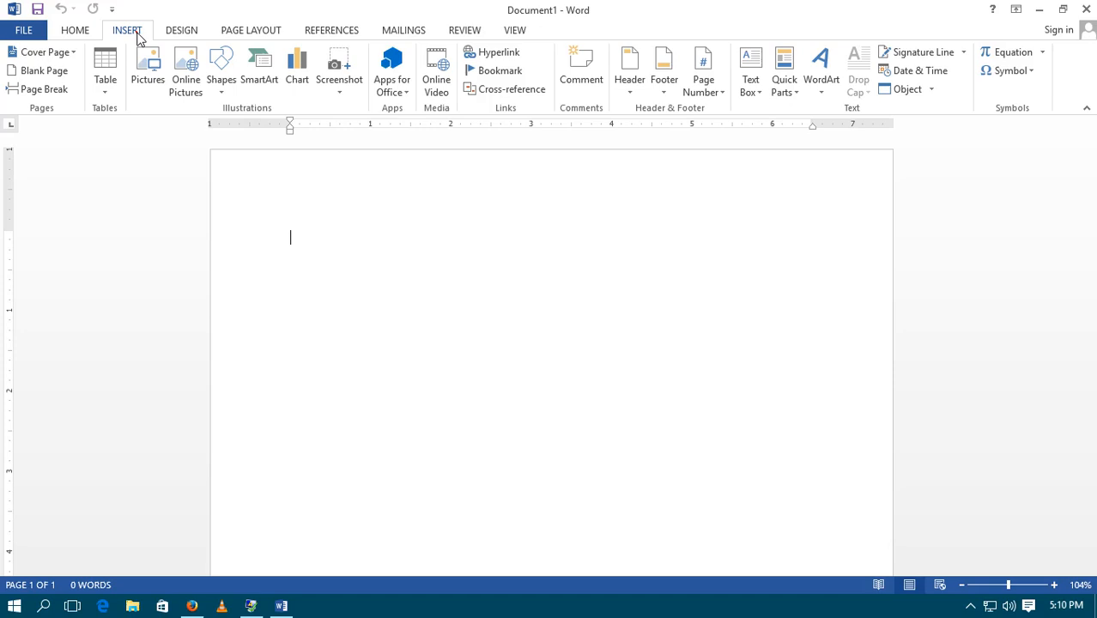
pyautogui.click(75, 33)
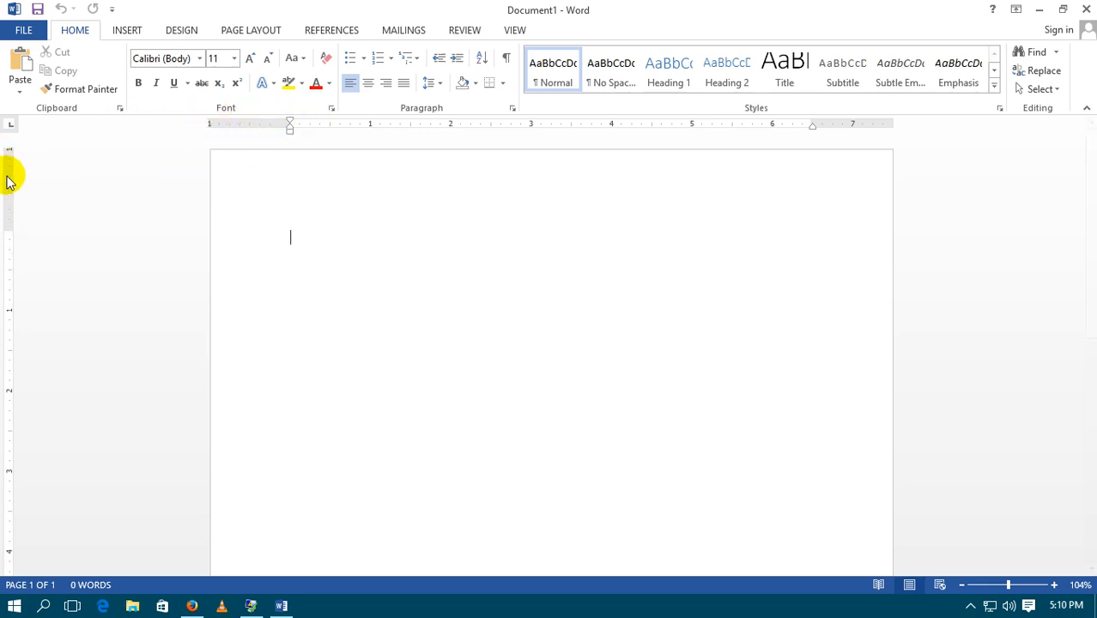
pyautogui.scroll(-10, 133, 393)
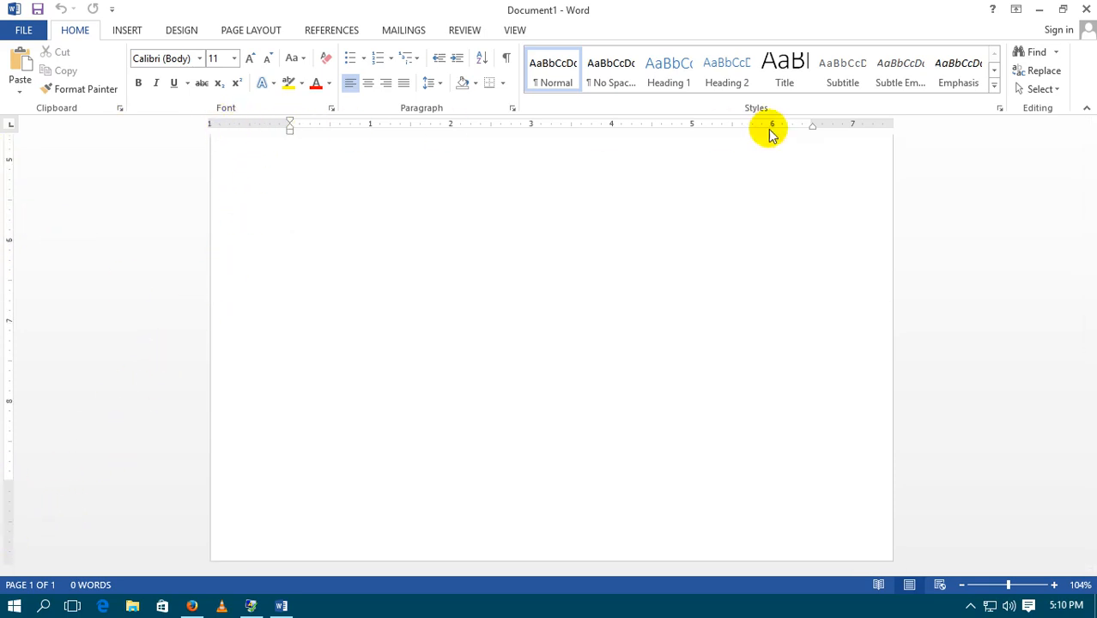
pyautogui.scroll(3, 793, 165)
pyautogui.scroll(10, 731, 248)
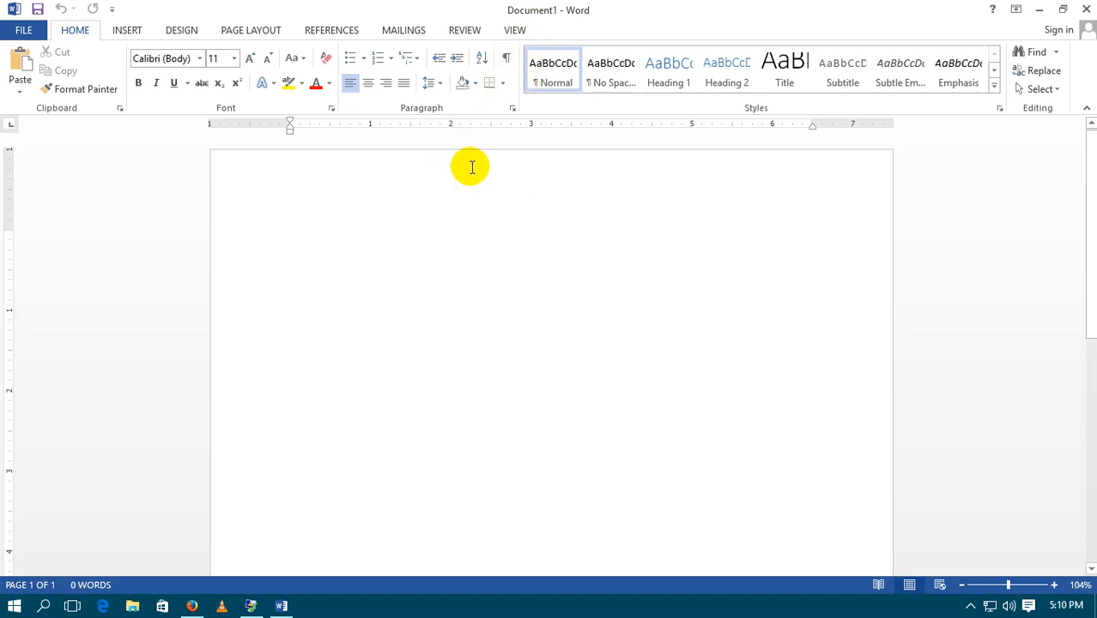
# Hide the document's rulers and show them again.
pyautogui.click(515, 32)
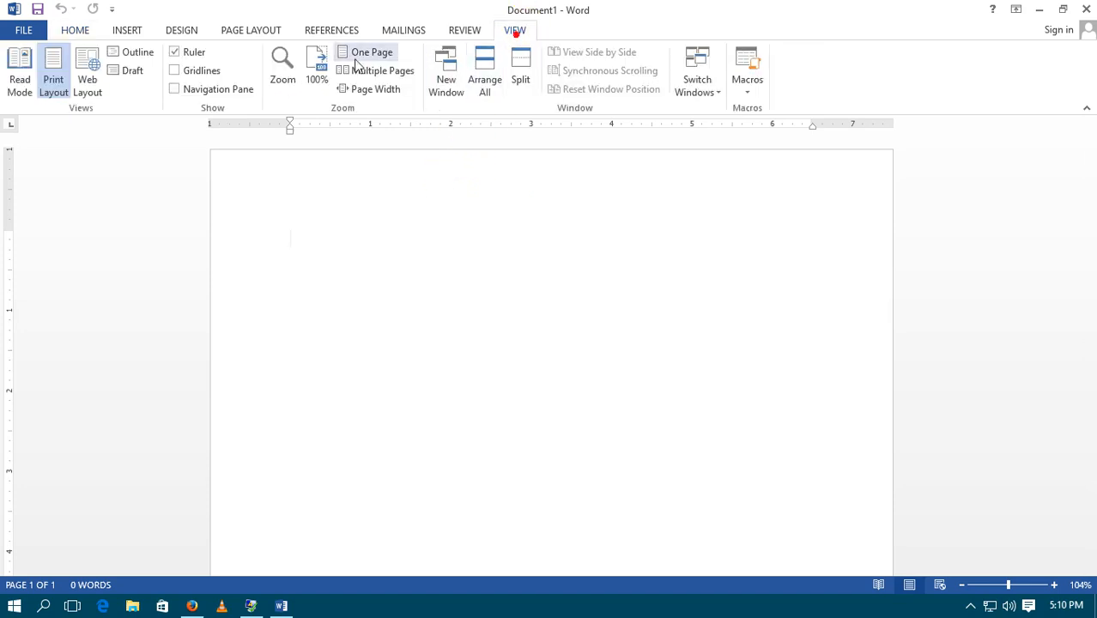
pyautogui.click(175, 53)
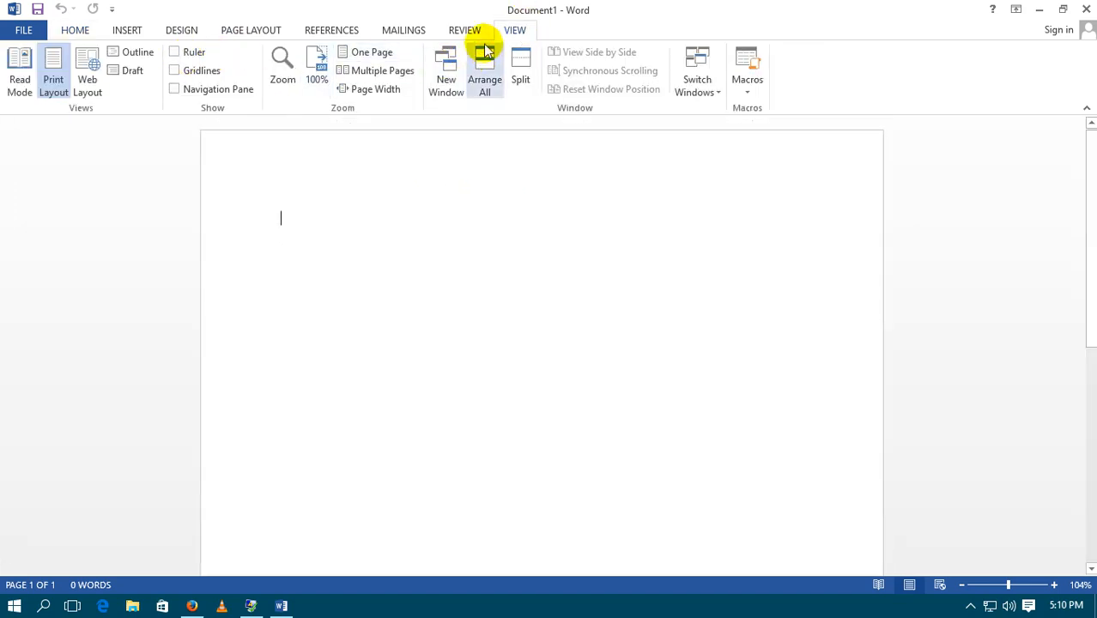
pyautogui.click(191, 52)
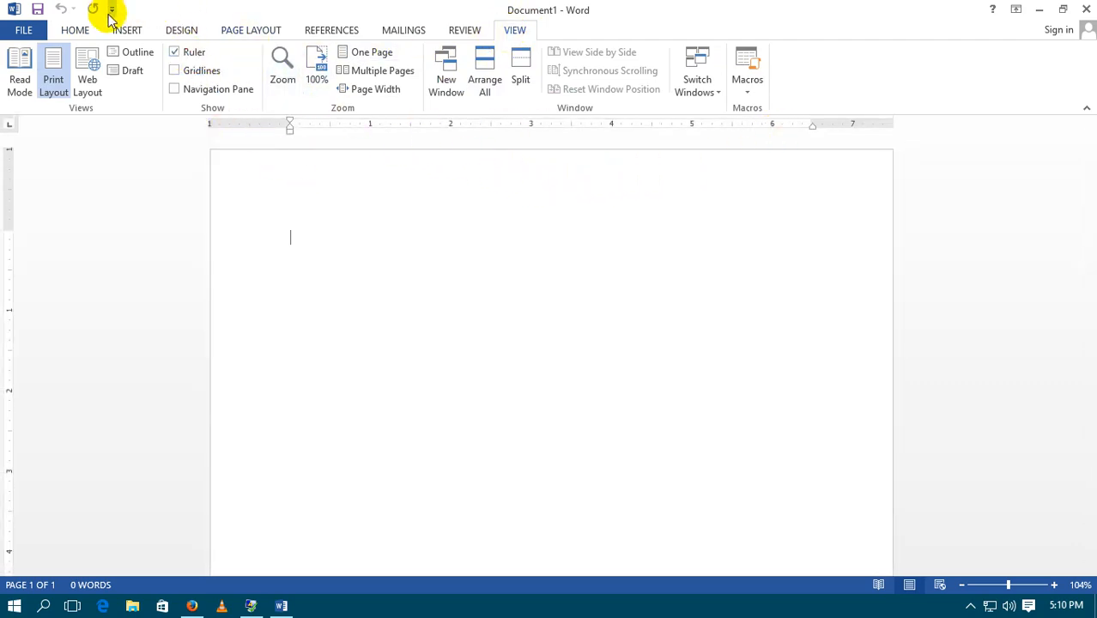
# Set the ribbon to Auto-hide and temporarily reveal it to view the Home and View commands.
pyautogui.click(1016, 8)
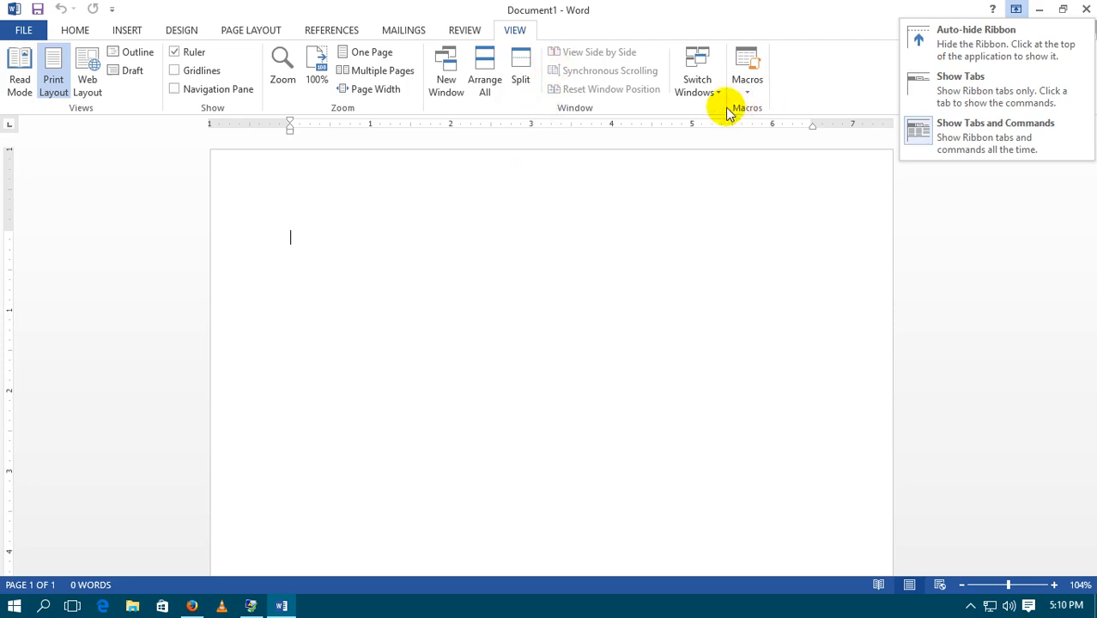
pyautogui.click(987, 53)
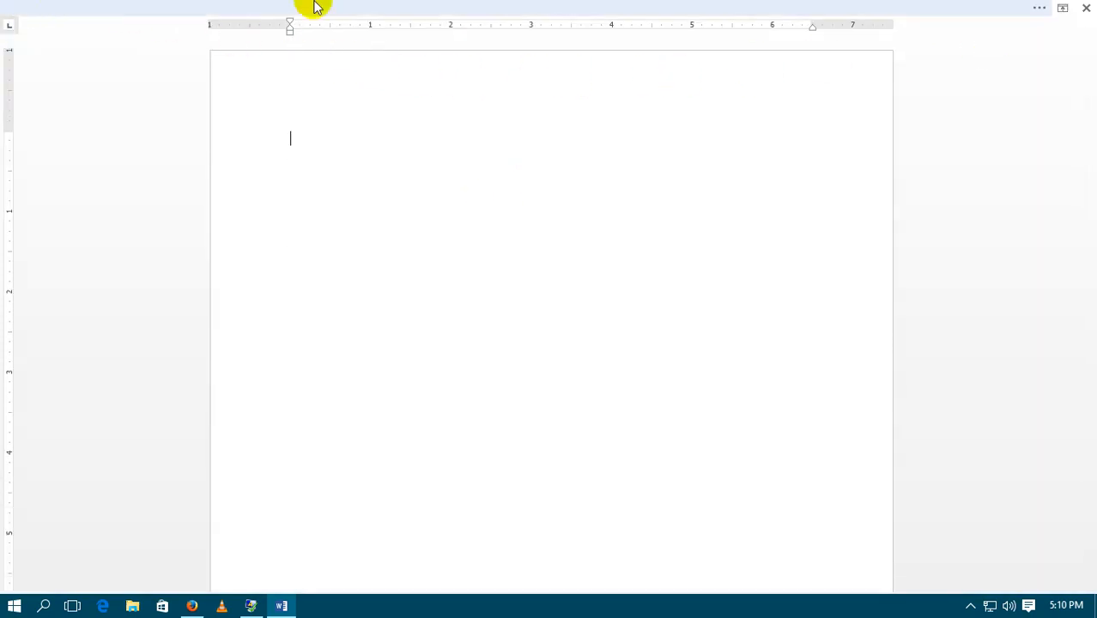
pyautogui.click(1037, 8)
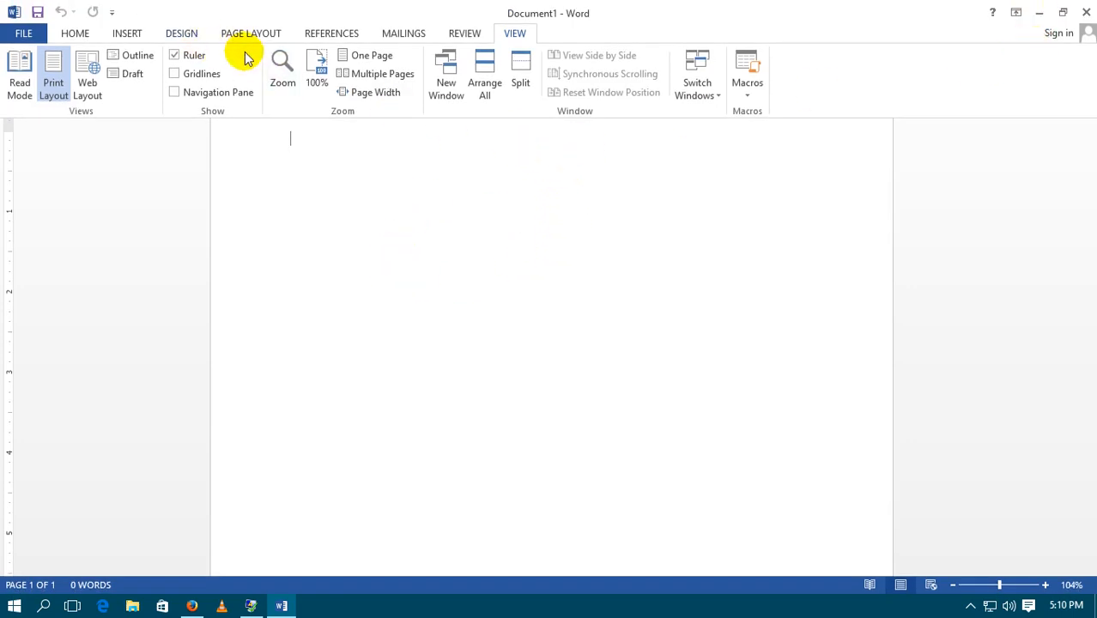
pyautogui.click(81, 34)
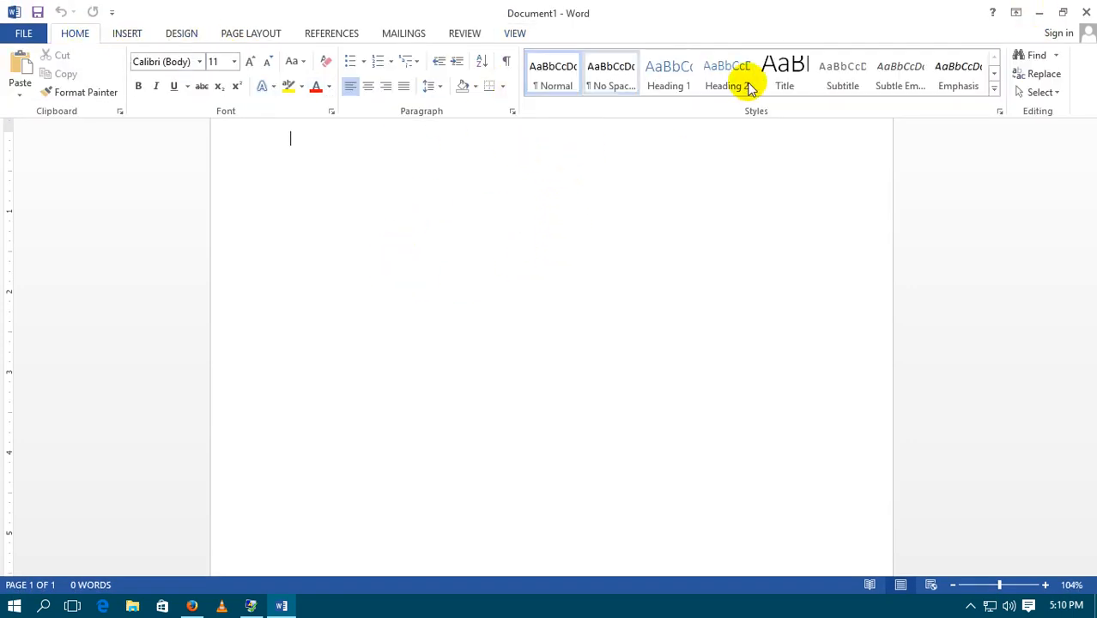
pyautogui.click(508, 34)
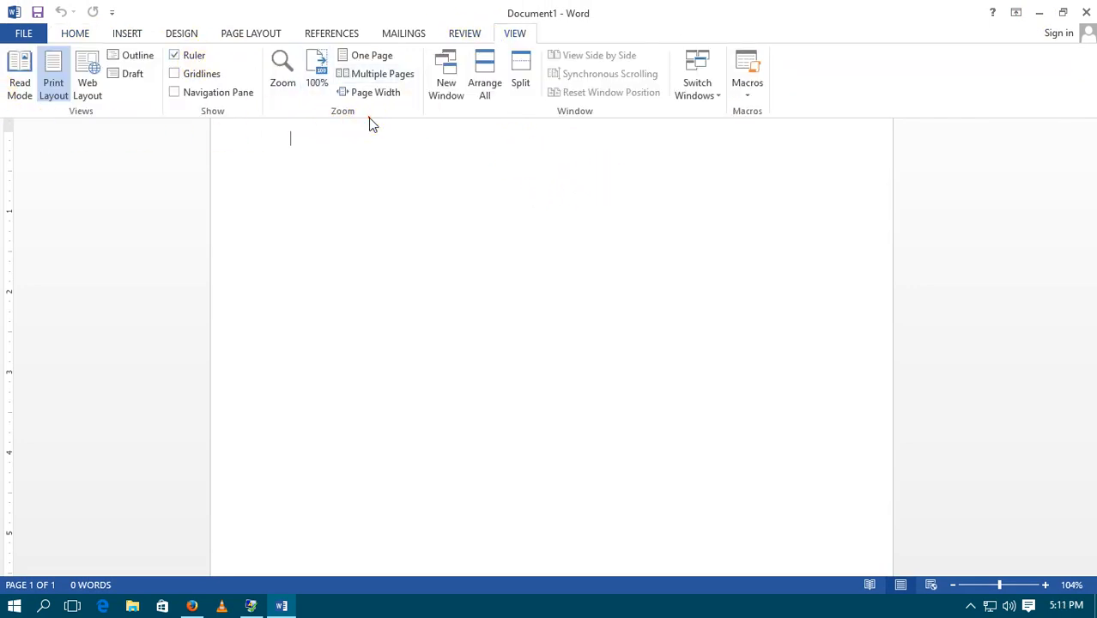
pyautogui.hotkey('ctrl', 'shift', 'F1')
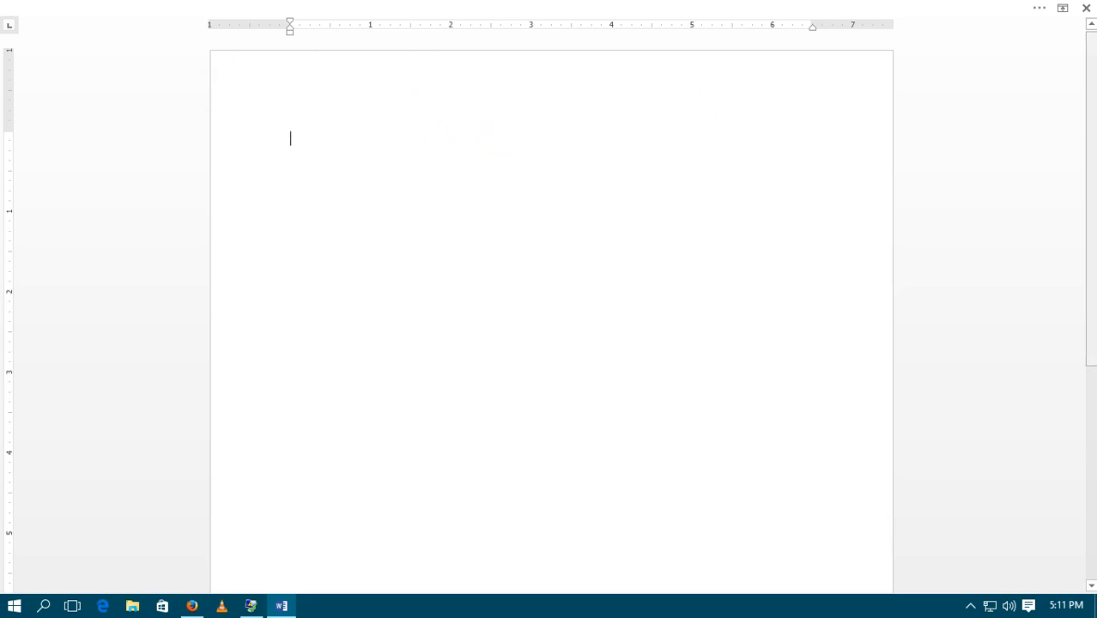
# Switch the ribbon display to Show Tabs, view the Insert commands, and restore Show Tabs and Commands.
pyautogui.click(1063, 9)
pyautogui.click(979, 95)
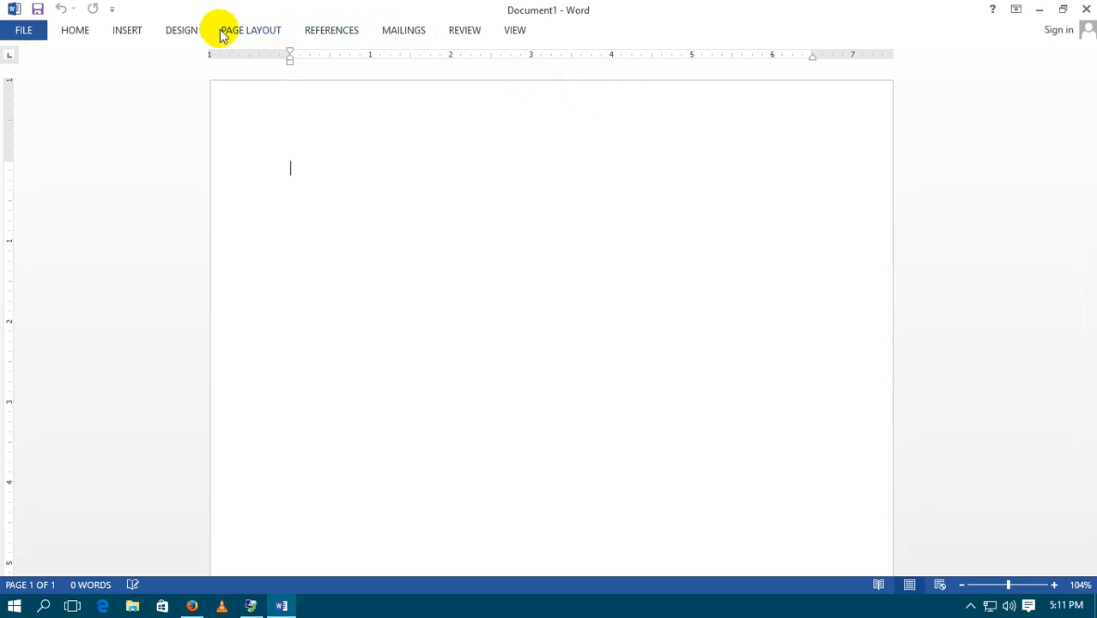
pyautogui.click(90, 34)
pyautogui.click(127, 34)
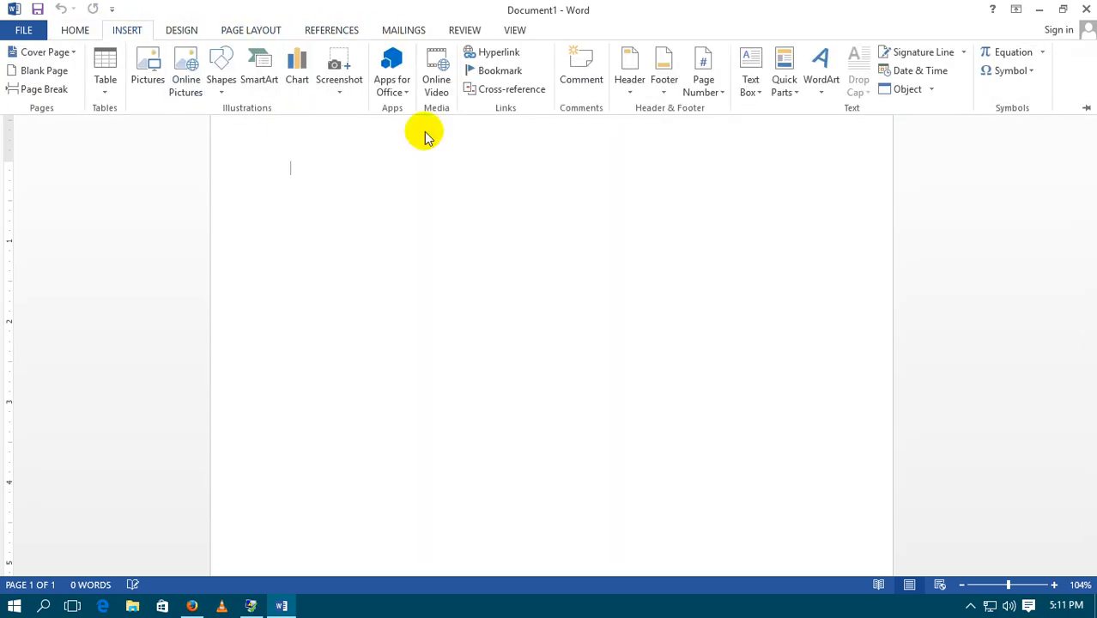
pyautogui.click(1015, 9)
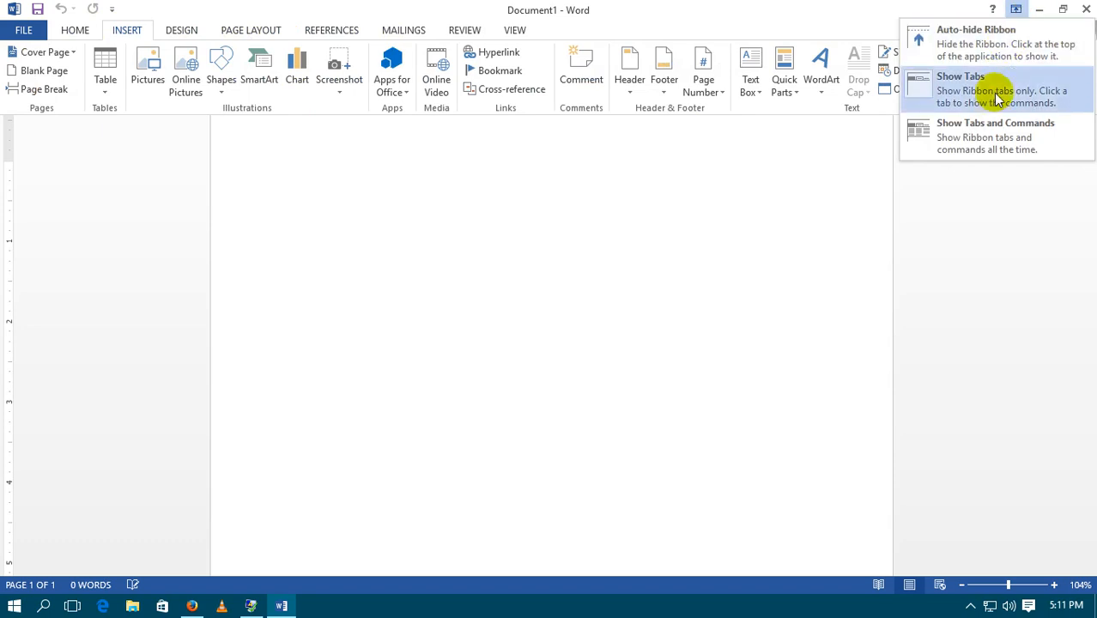
pyautogui.click(1004, 137)
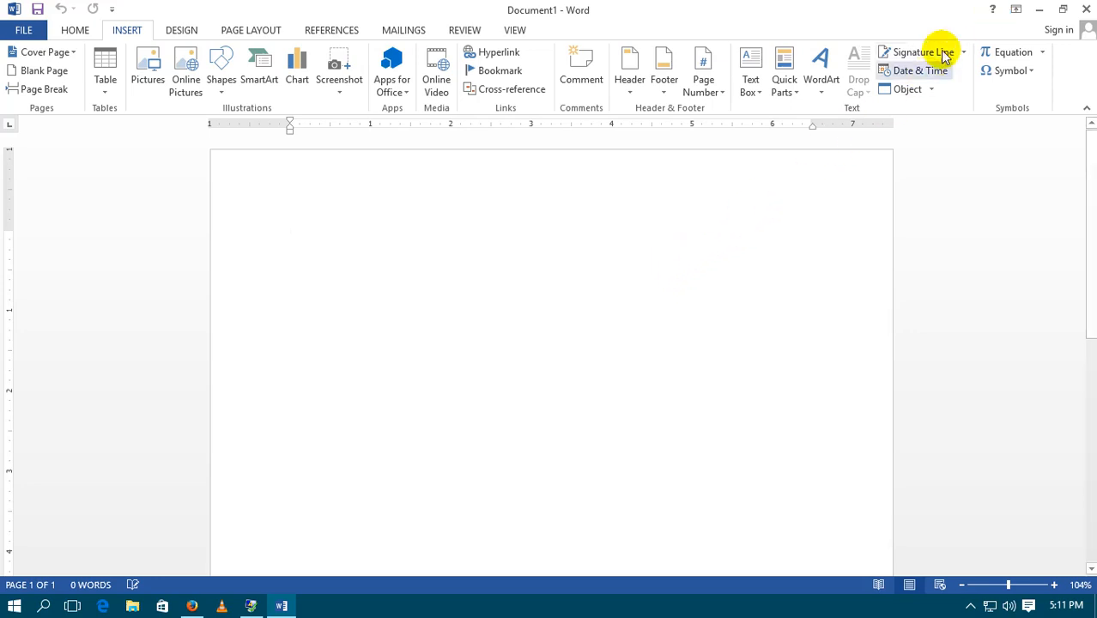
# Search Word Help for "shortcut keys" and close the help window.
pyautogui.click(992, 9)
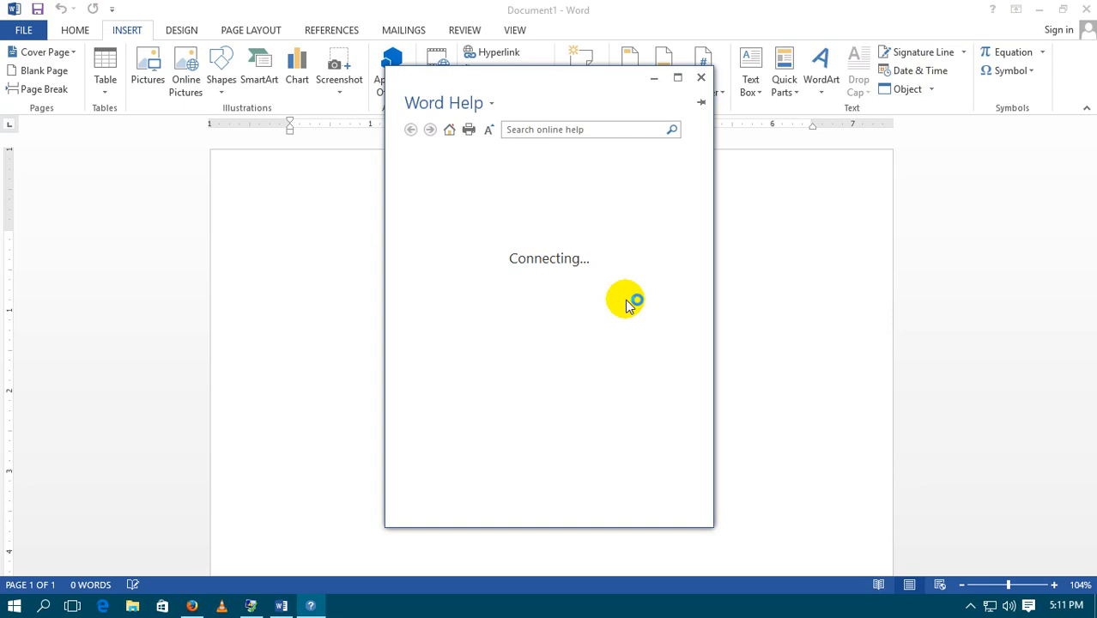
pyautogui.write('shortcut keys')
pyautogui.press('Return')
pyautogui.click(586, 129)
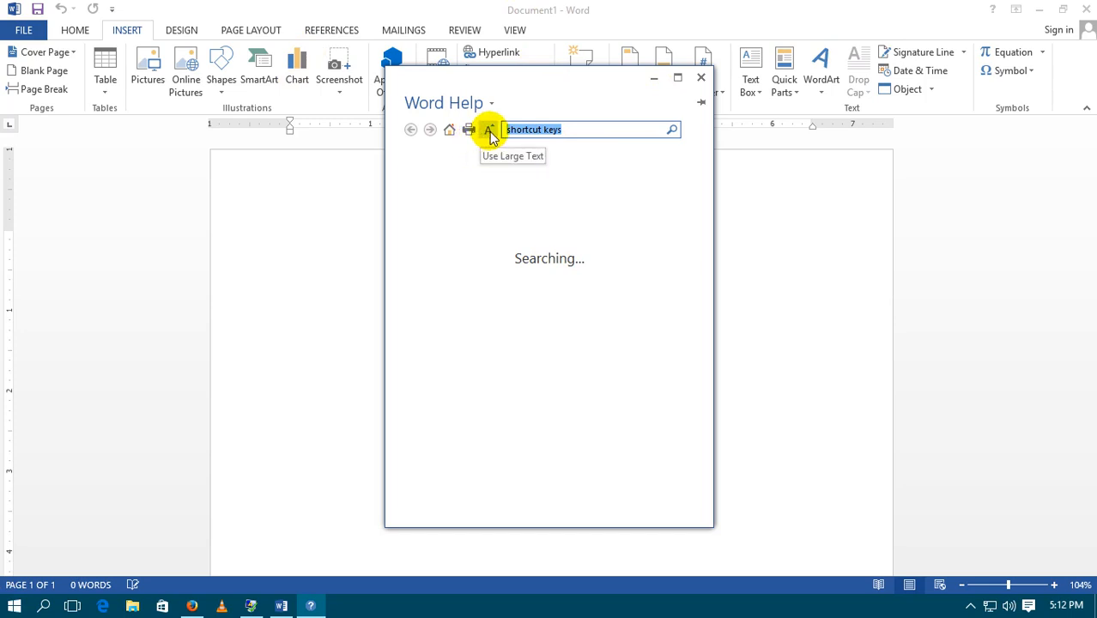
pyautogui.click(701, 78)
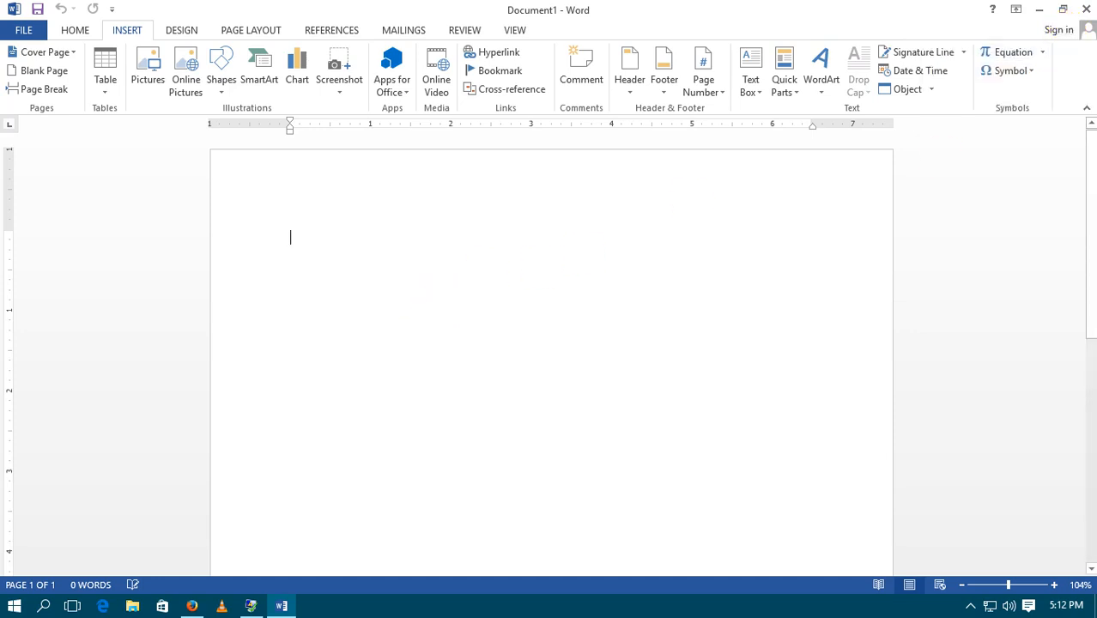
# Generate sample text in the blank document with =rand() and delete all of it.
pyautogui.click(76, 32)
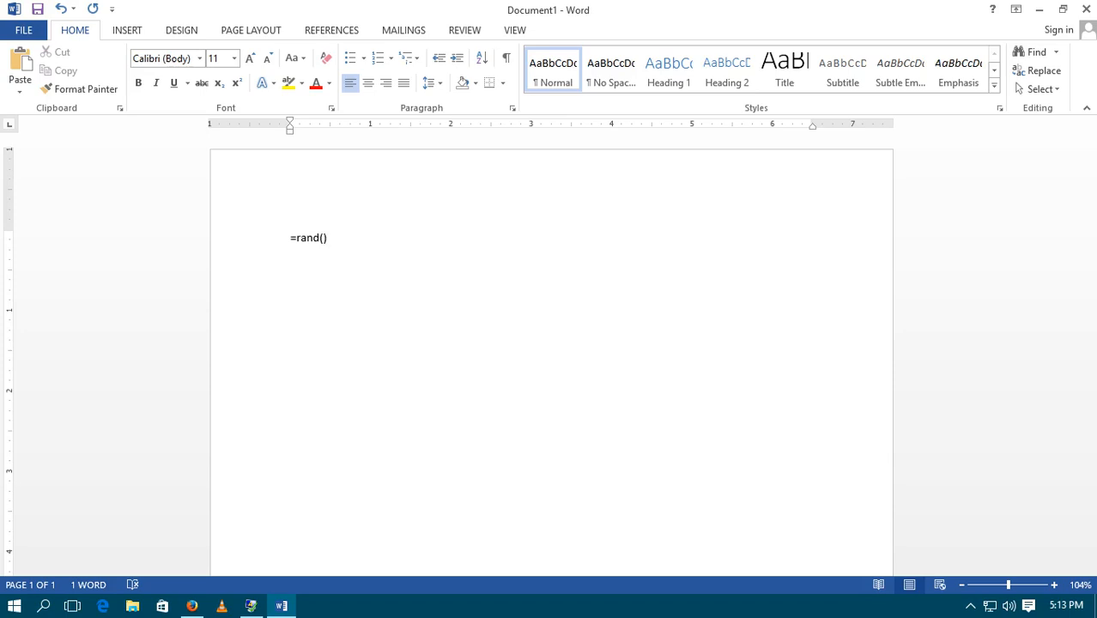
pyautogui.press('Return')
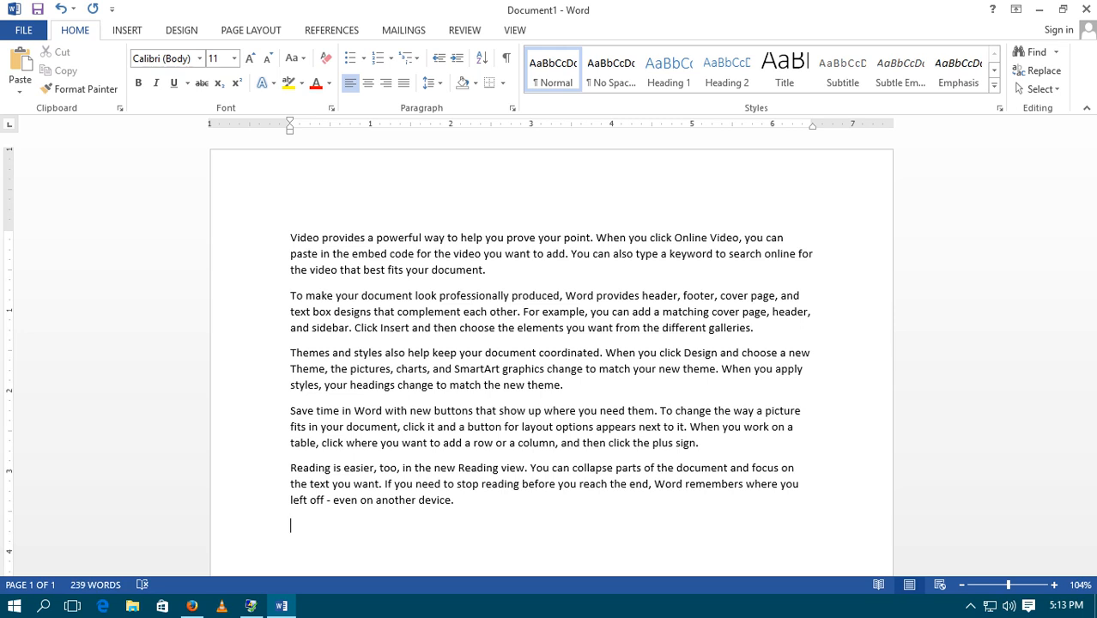
pyautogui.hotkey('ctrl', 'a')
pyautogui.press('Delete')
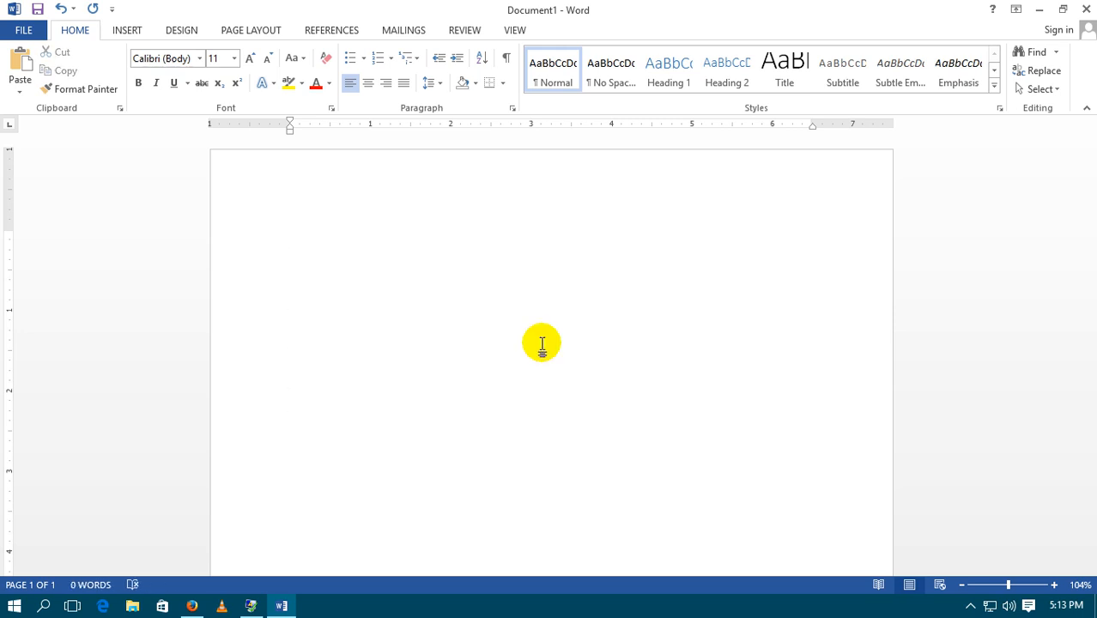
# Fill the empty document with the default sample paragraphs again using =rand().
pyautogui.write('=rand')
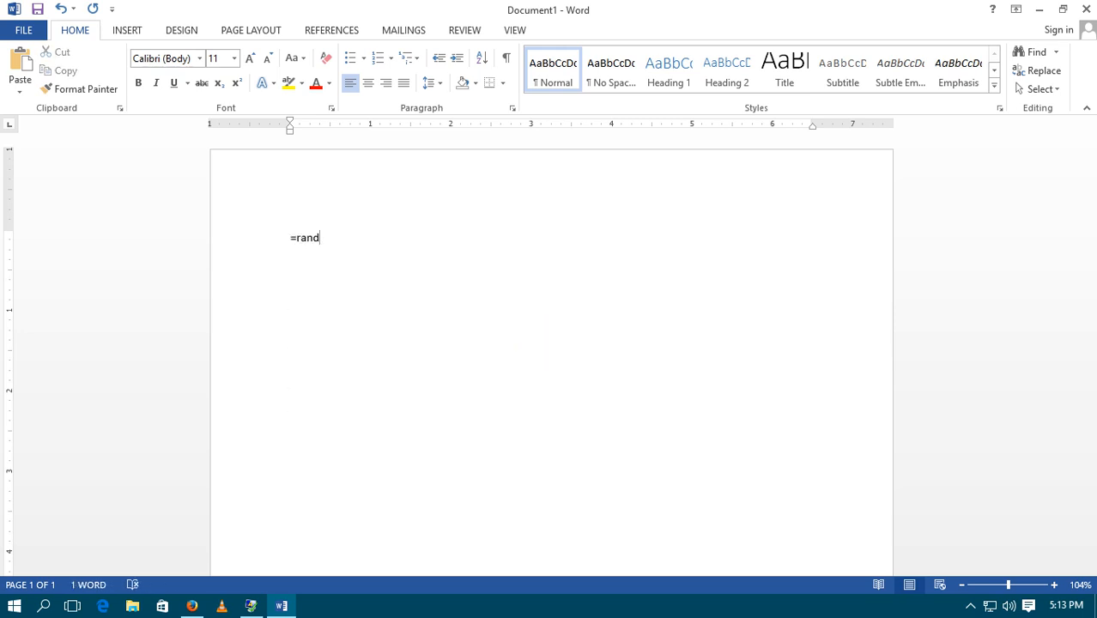
pyautogui.write('()')
pyautogui.press('Return')
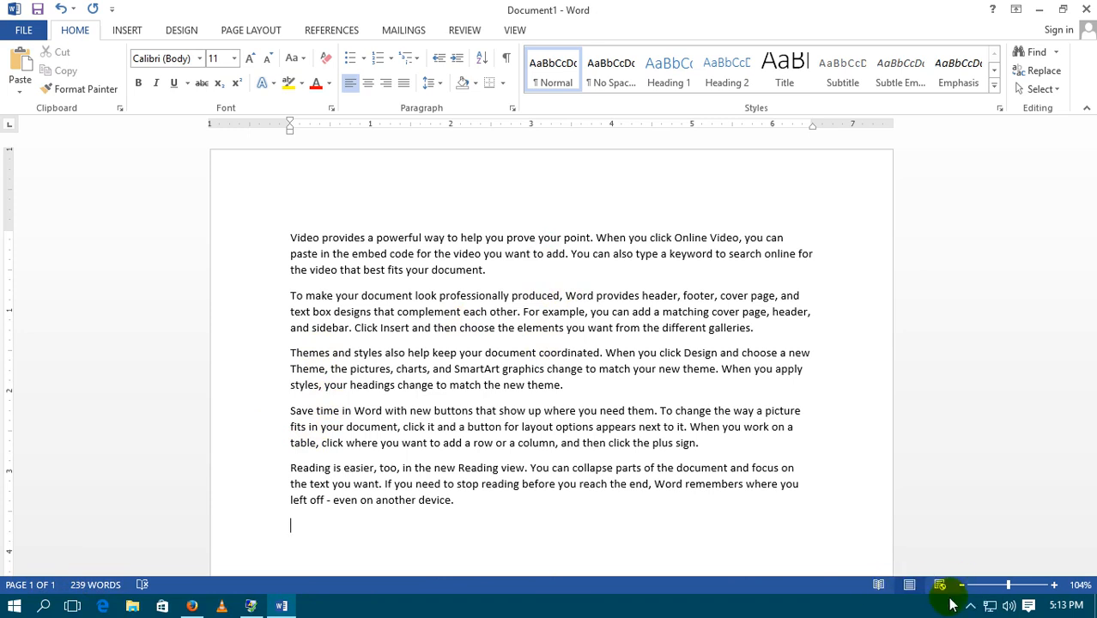
# Set the document zoom to 100%.
pyautogui.click(1012, 585)
pyautogui.moveTo(1010, 586)
pyautogui.mouseDown()
pyautogui.moveTo(990, 586)
pyautogui.moveTo(1005, 586)
pyautogui.mouseUp()
pyautogui.click(1009, 585)
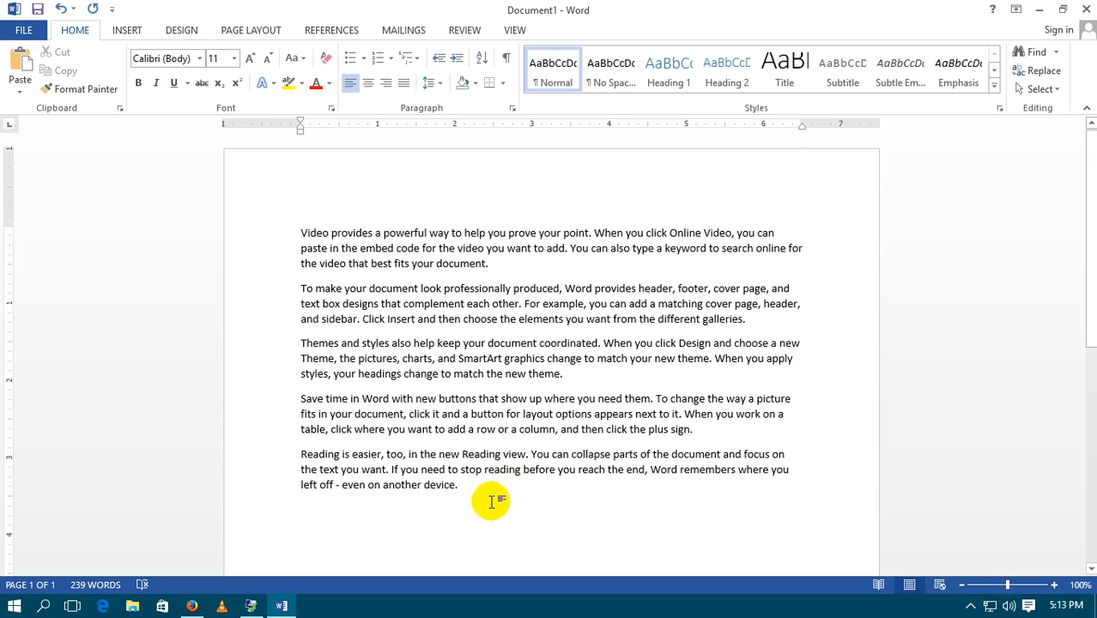
# Replace all the text with 10 paragraphs of sample text generated by the rand function.
pyautogui.hotkey('ctrl', 'a')
pyautogui.press('Delete')
pyautogui.write('=rand')
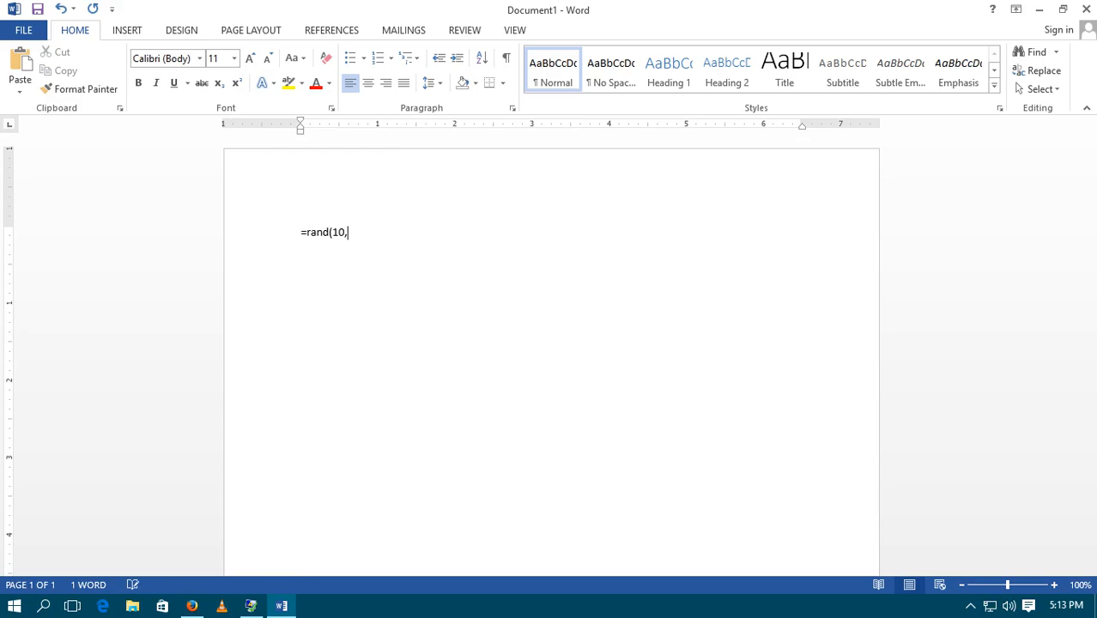
pyautogui.press('Return')
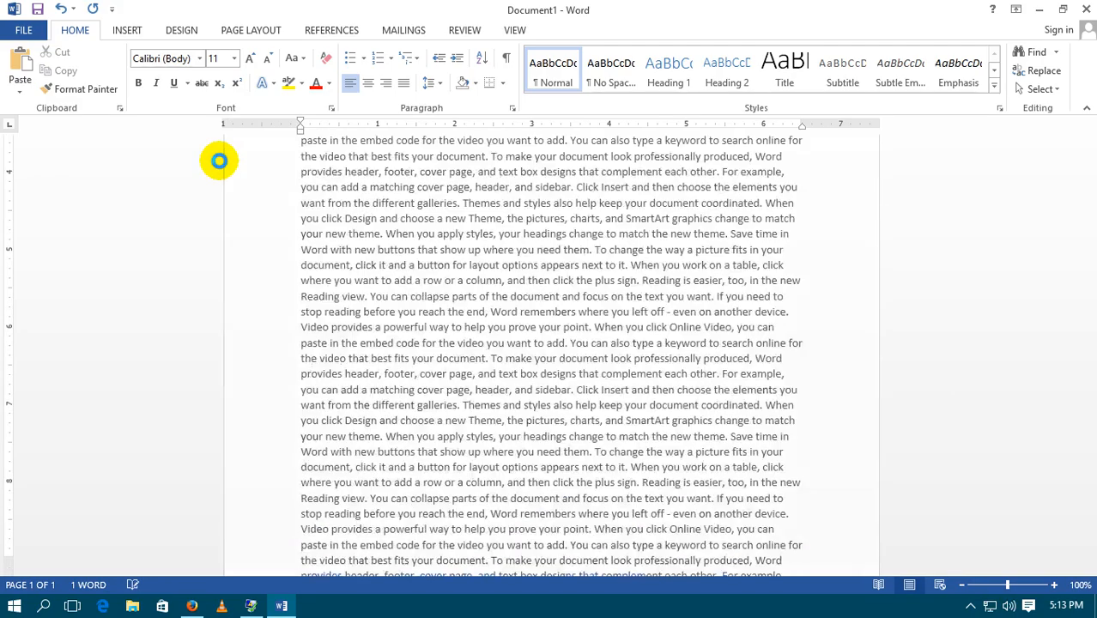
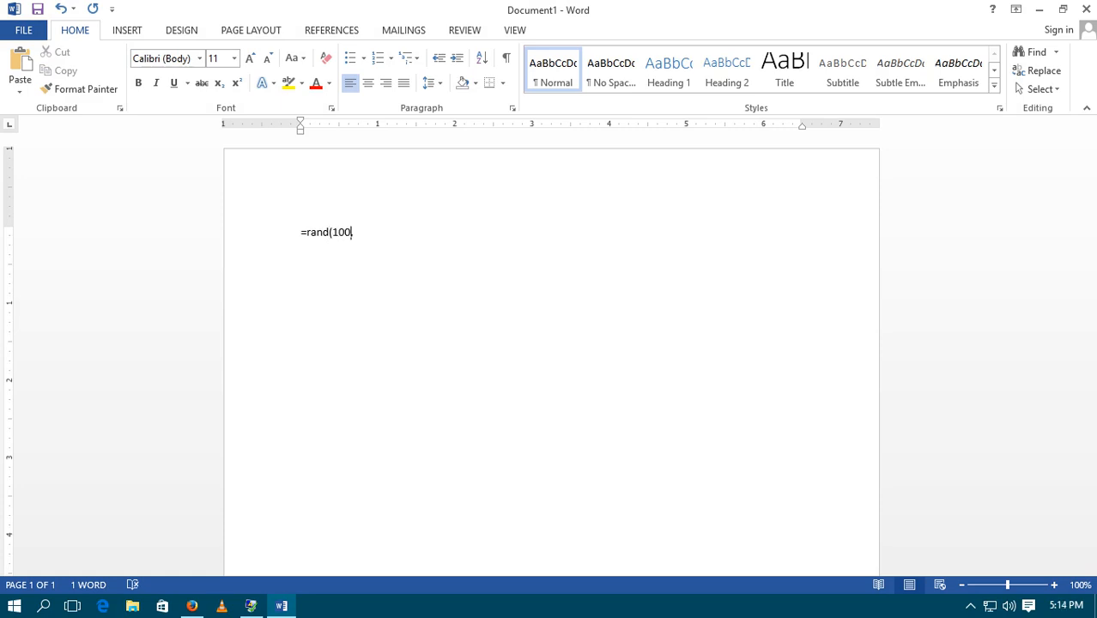
# Generate 100 paragraphs of sample text with the rand function and select the document's first paragraph.
pyautogui.press('Return')
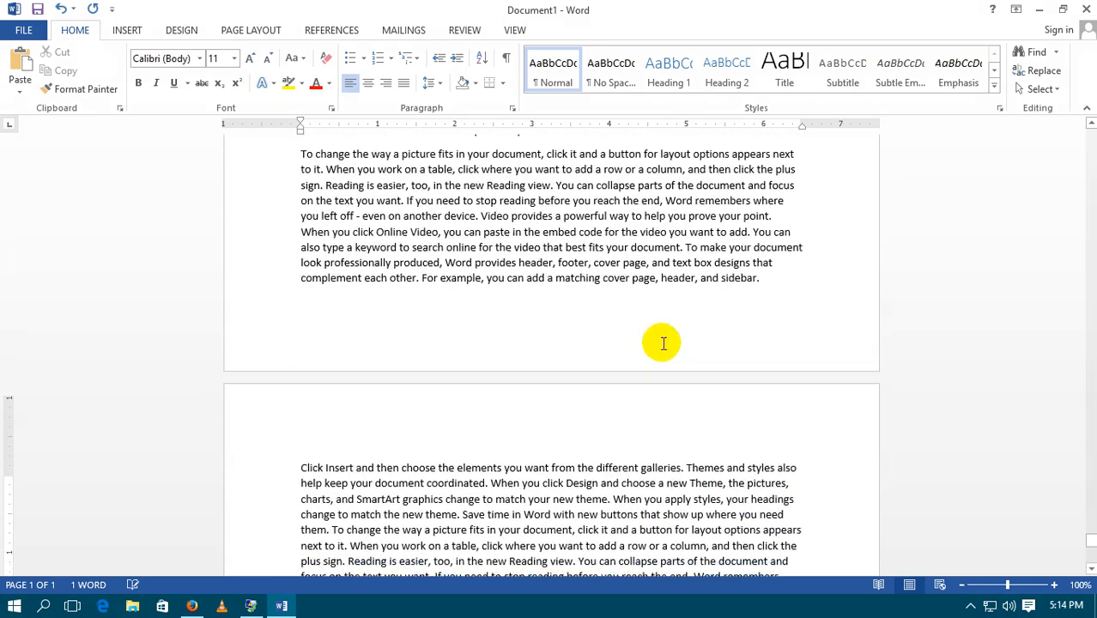
pyautogui.moveTo(1091, 532); pyautogui.dragTo(1092, 135)
pyautogui.click(487, 321)
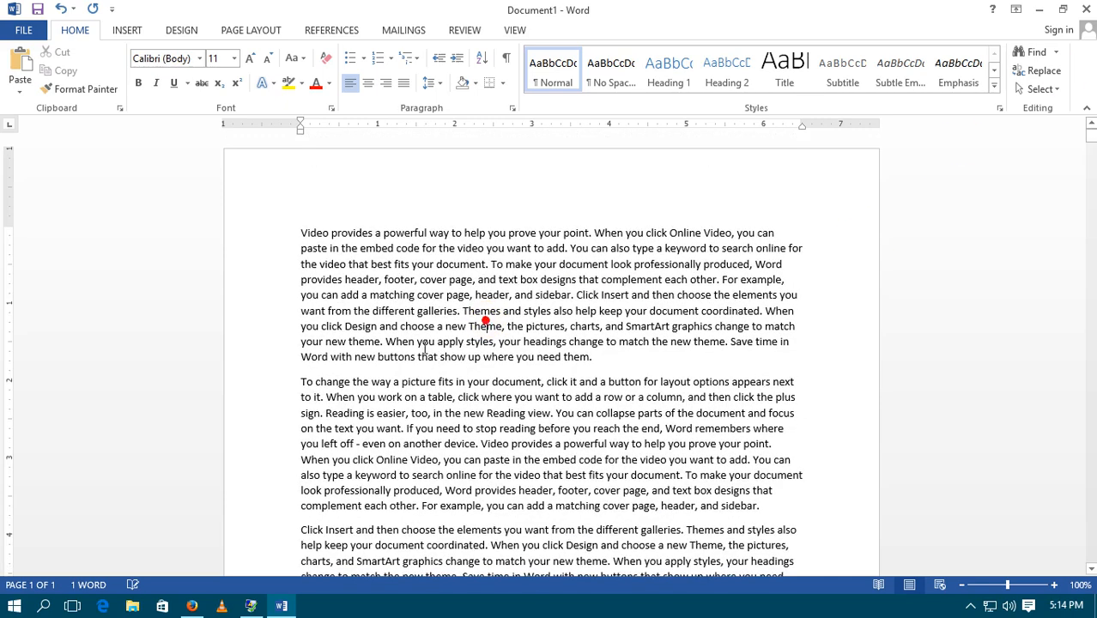
pyautogui.moveTo(320, 234); pyautogui.dragTo(534, 357)
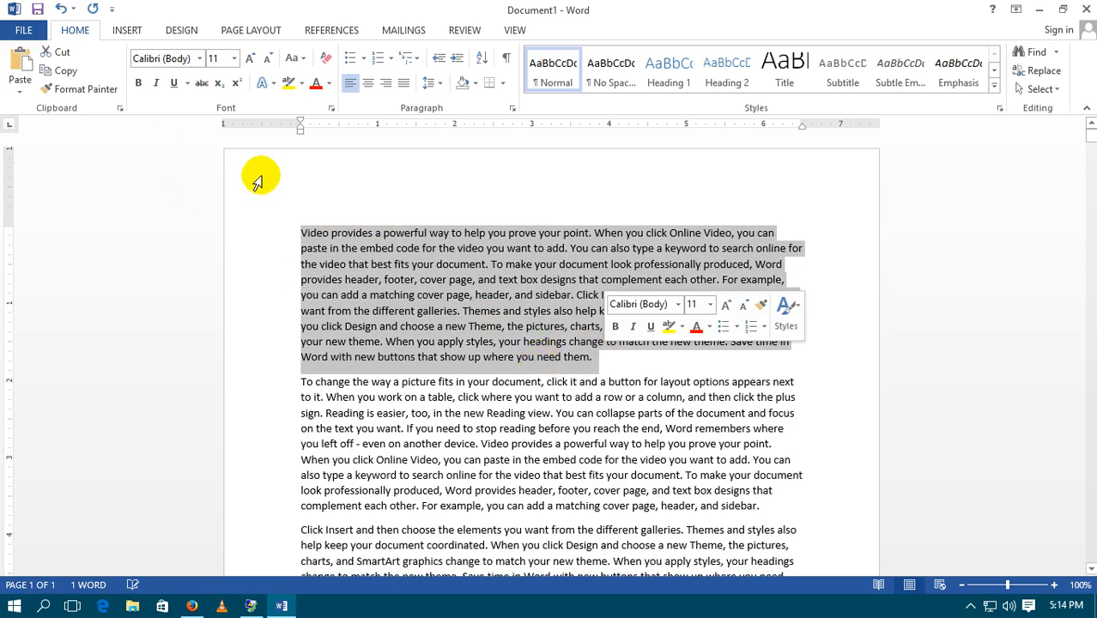
# Set the selected first paragraph's font to Adobe Naskh Medium and its size to 18.
pyautogui.click(199, 58)
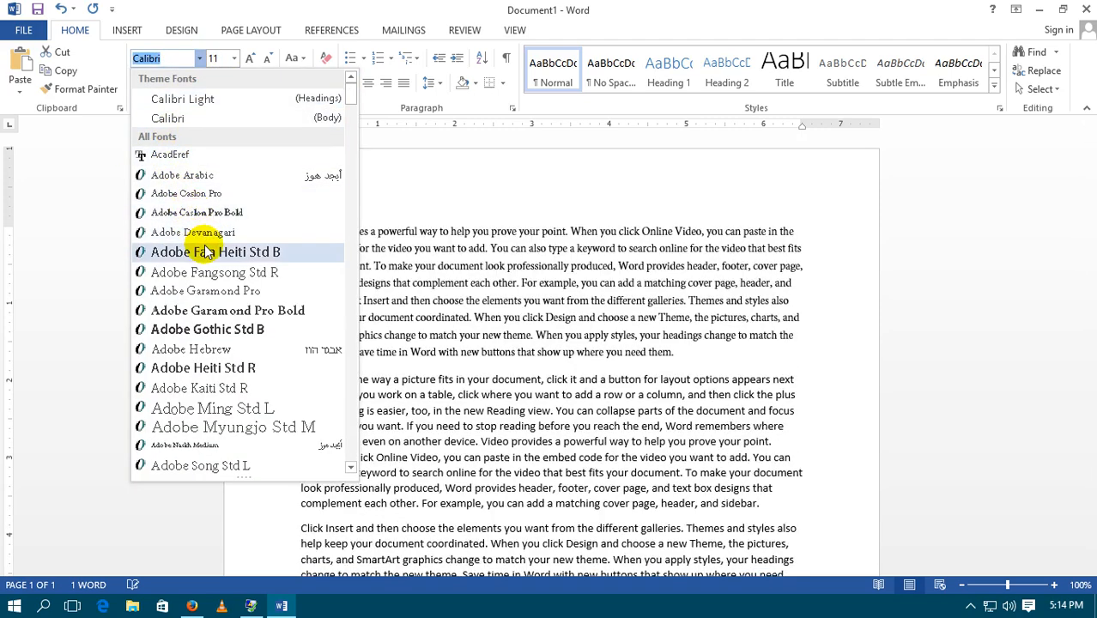
pyautogui.scroll(-5, 206, 251)
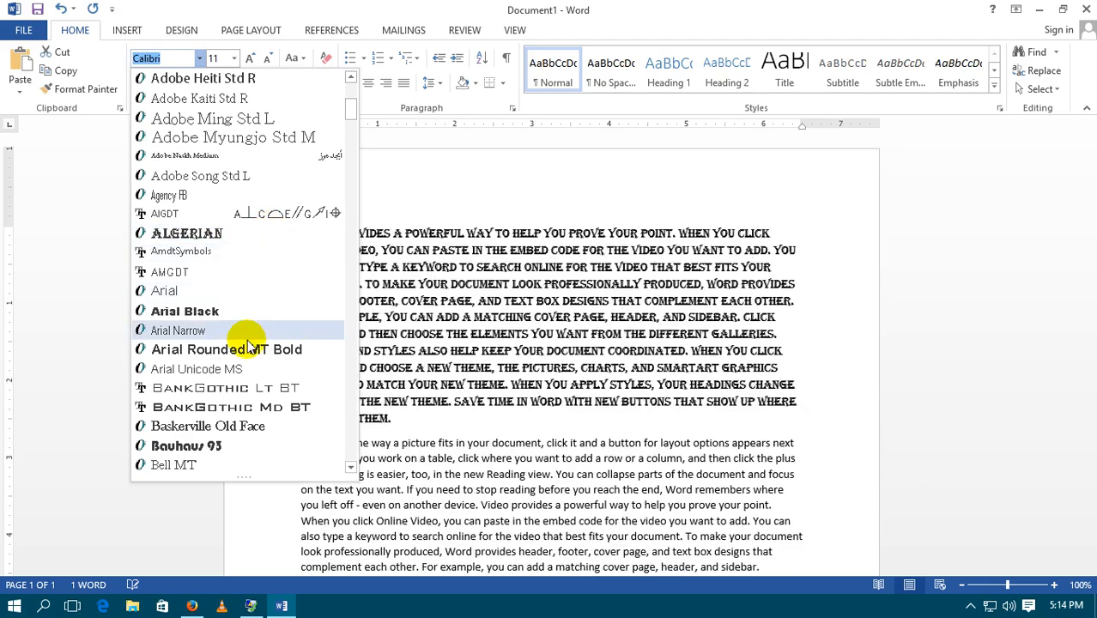
pyautogui.click(243, 157)
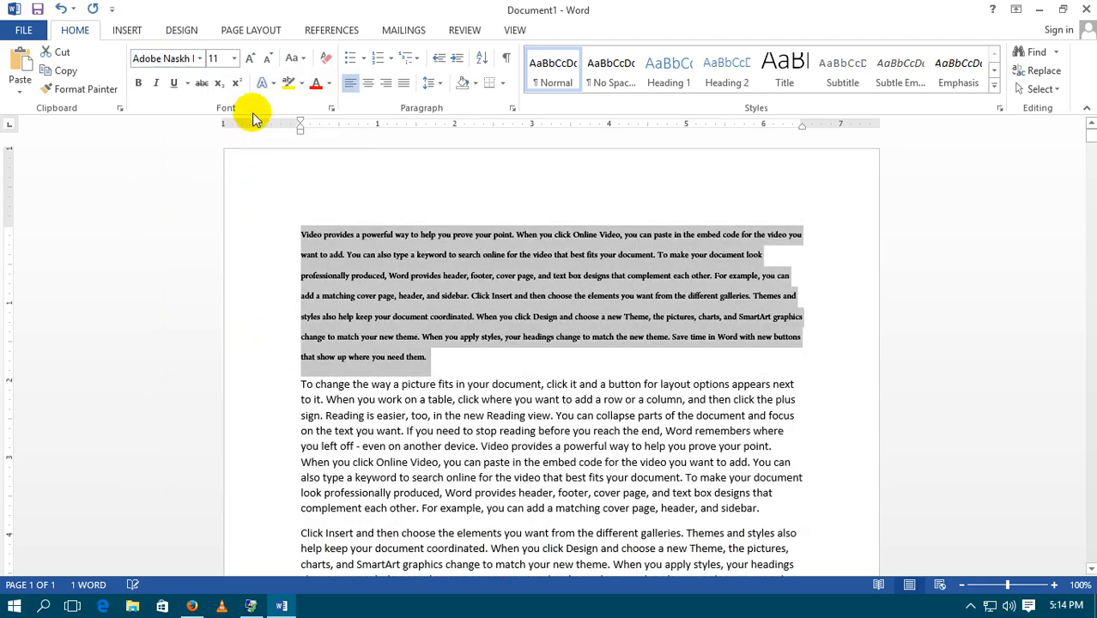
pyautogui.click(233, 58)
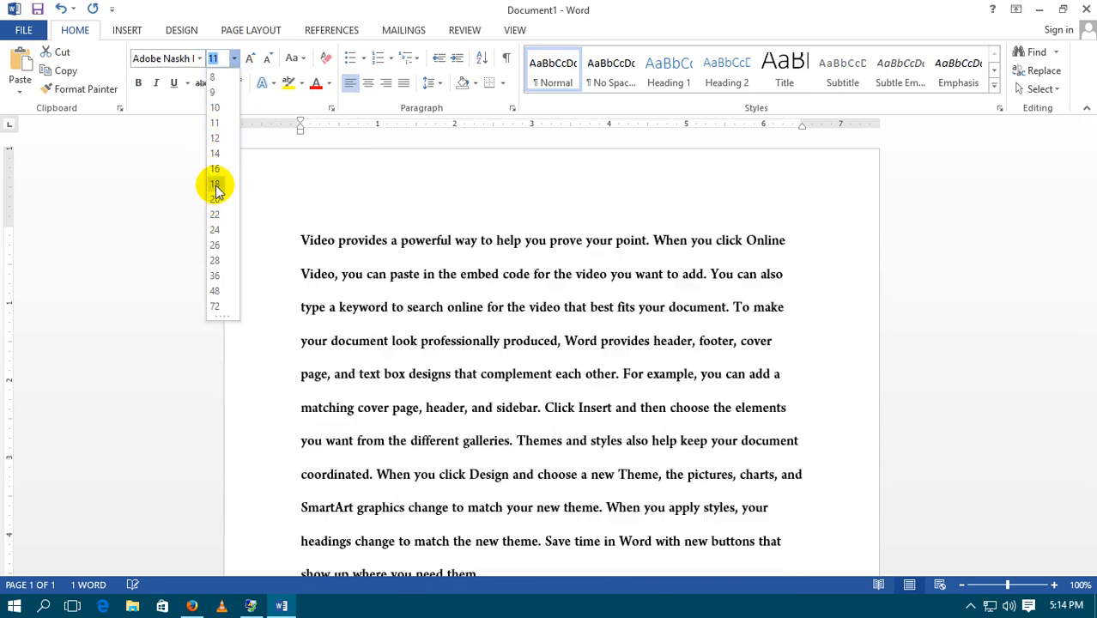
pyautogui.click(215, 184)
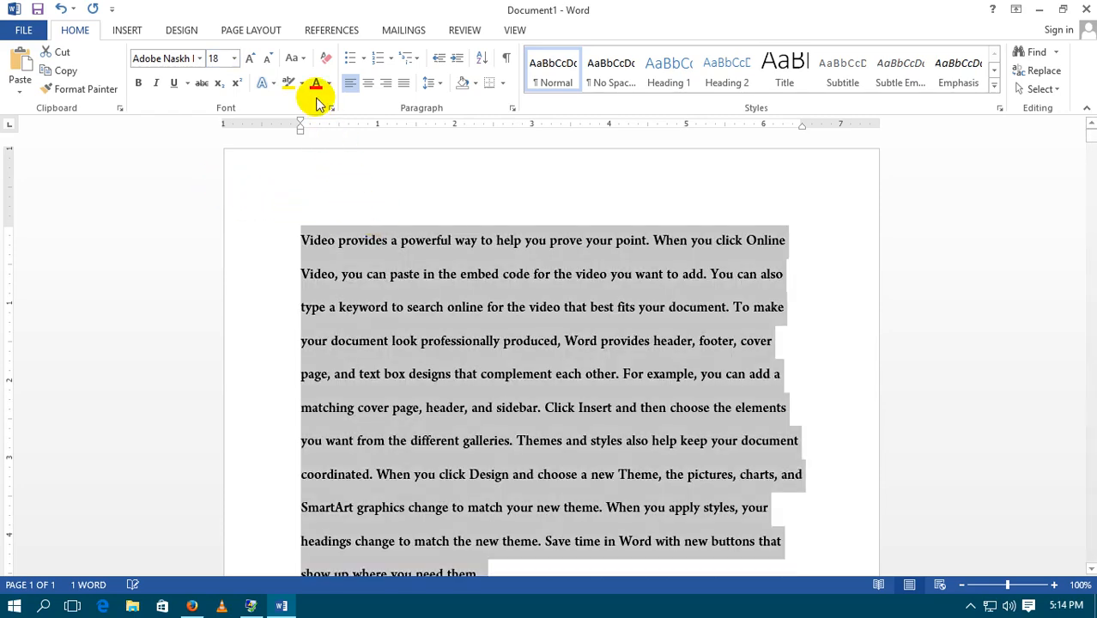
# Grow and shrink the first paragraph's font size in steps between 24 and 11, settling on 14.
pyautogui.click(250, 60)
pyautogui.click(250, 60)
pyautogui.click(251, 60)
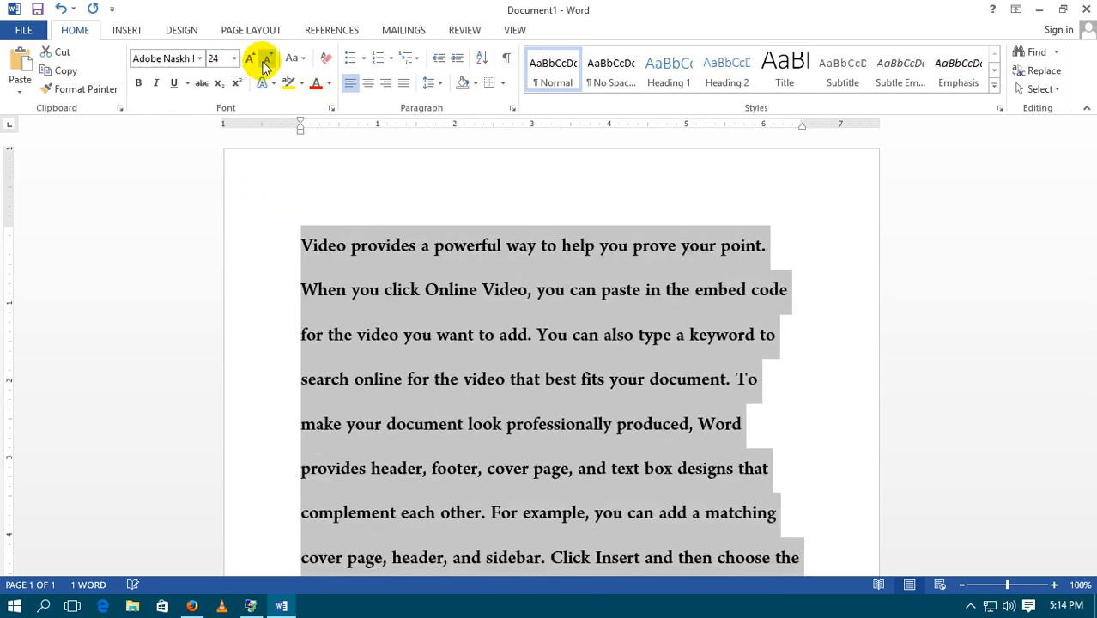
pyautogui.click(266, 60)
pyautogui.click(266, 60)
pyautogui.click(266, 60)
pyautogui.click(266, 60)
pyautogui.click(266, 60)
pyautogui.click(266, 60)
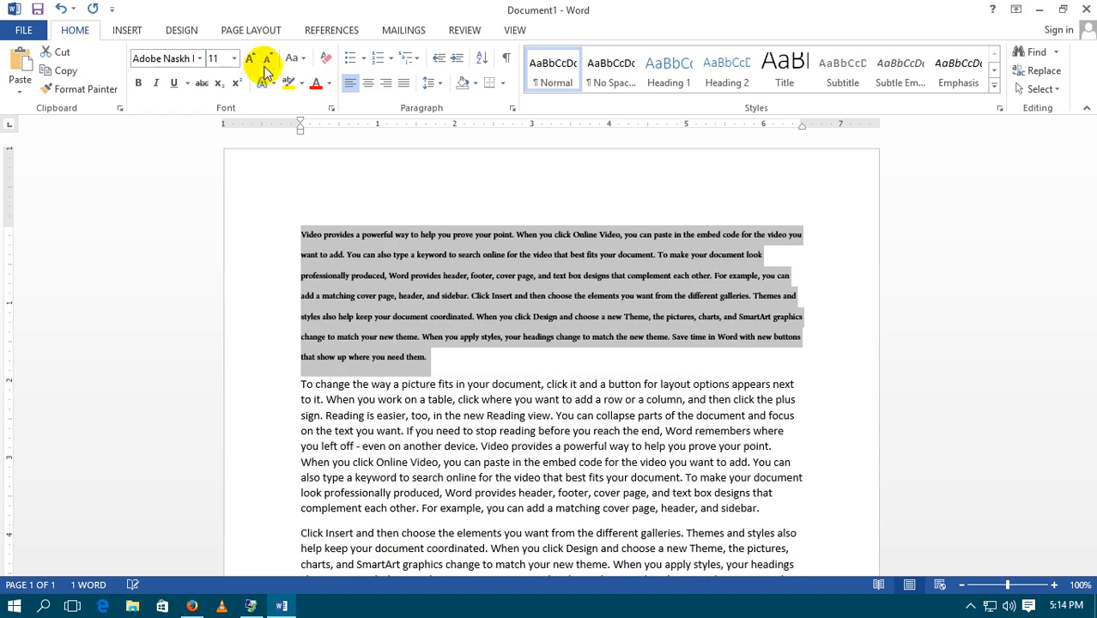
pyautogui.click(250, 60)
pyautogui.click(250, 60)
pyautogui.click(419, 265)
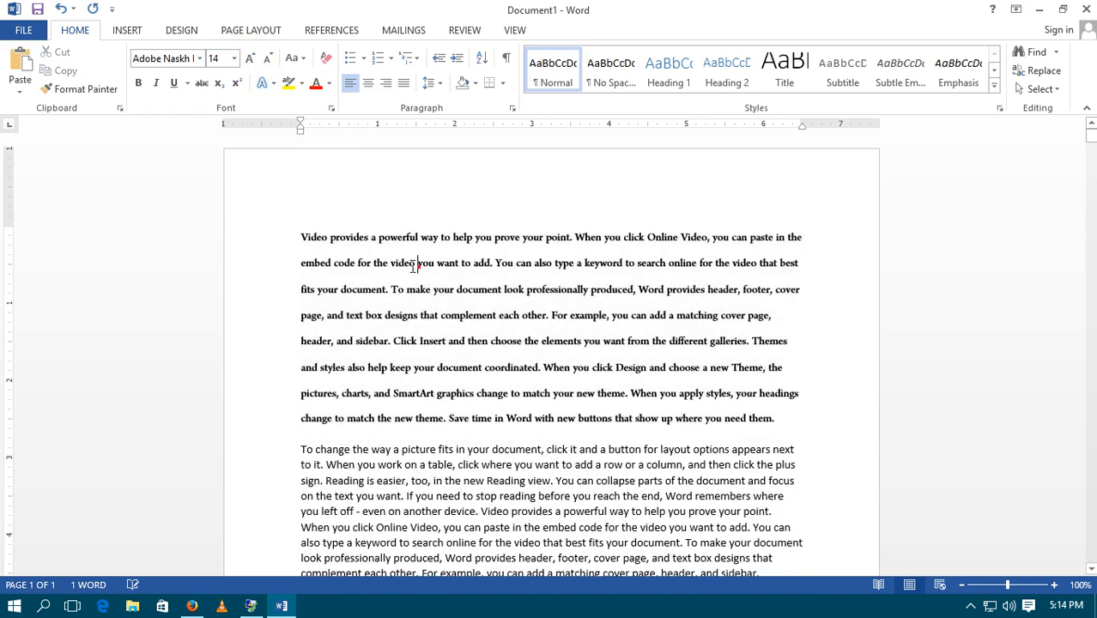
# Convert the first four lines of the first paragraph to UPPERCASE, followed by Sentence case.
pyautogui.moveTo(302, 234); pyautogui.dragTo(796, 315)
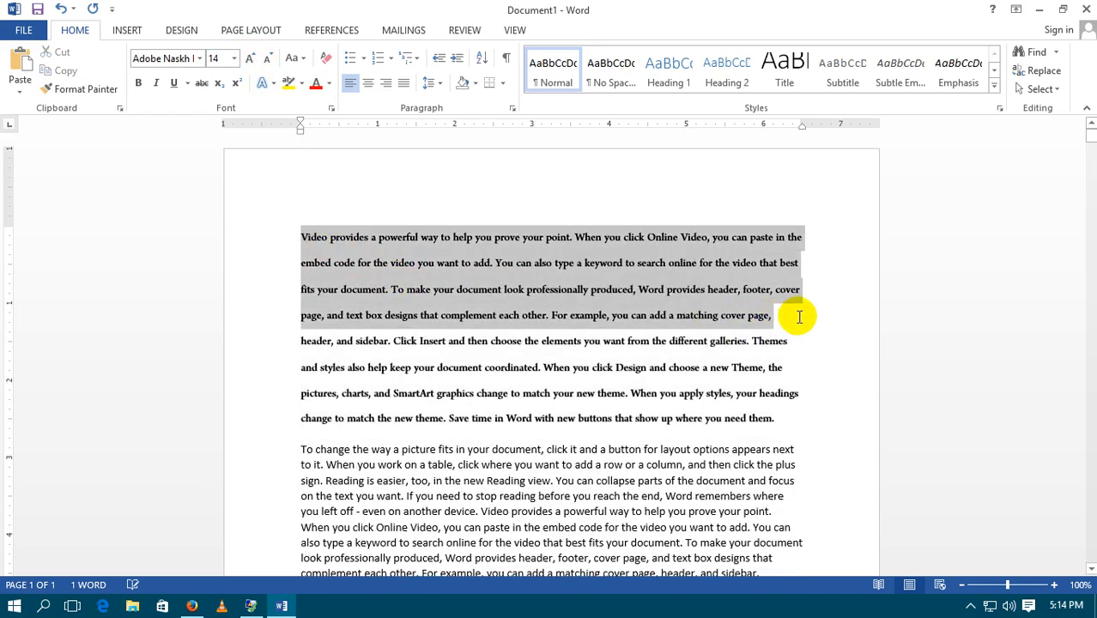
pyautogui.click(304, 59)
pyautogui.click(311, 112)
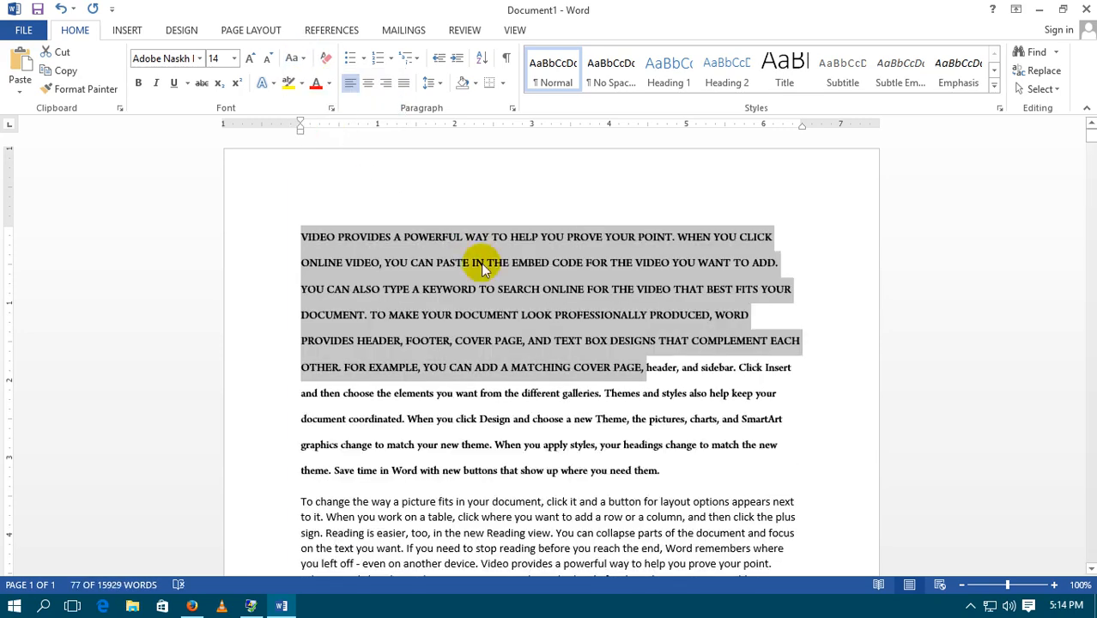
pyautogui.click(294, 65)
pyautogui.click(313, 84)
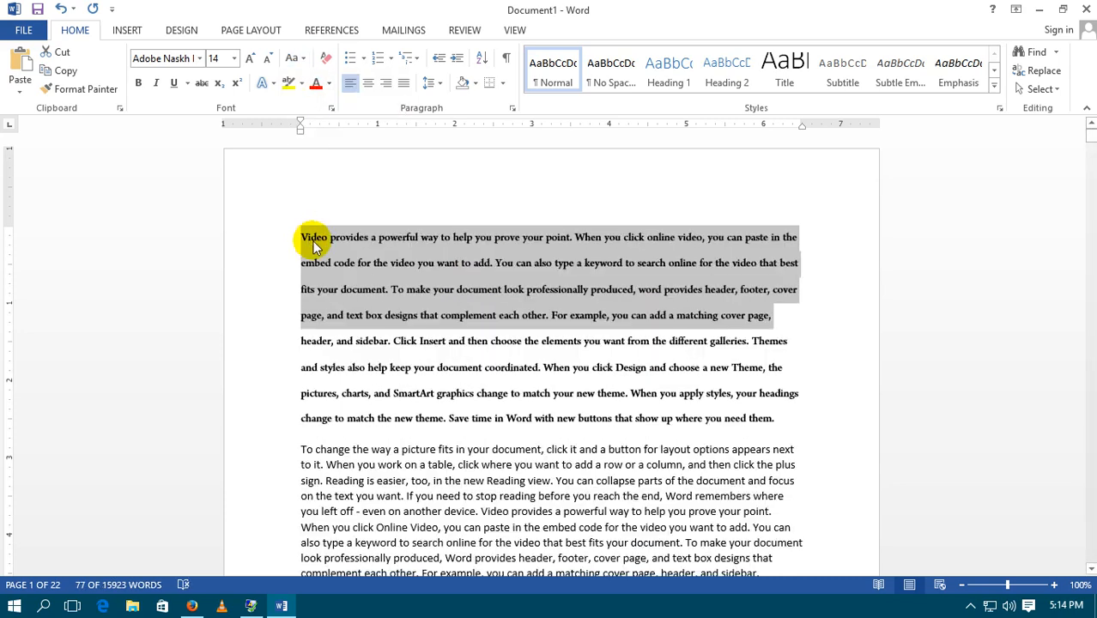
# Try the lowercase, Capitalize Each Word and tOGGLE cASE options on the selected lines.
pyautogui.click(295, 58)
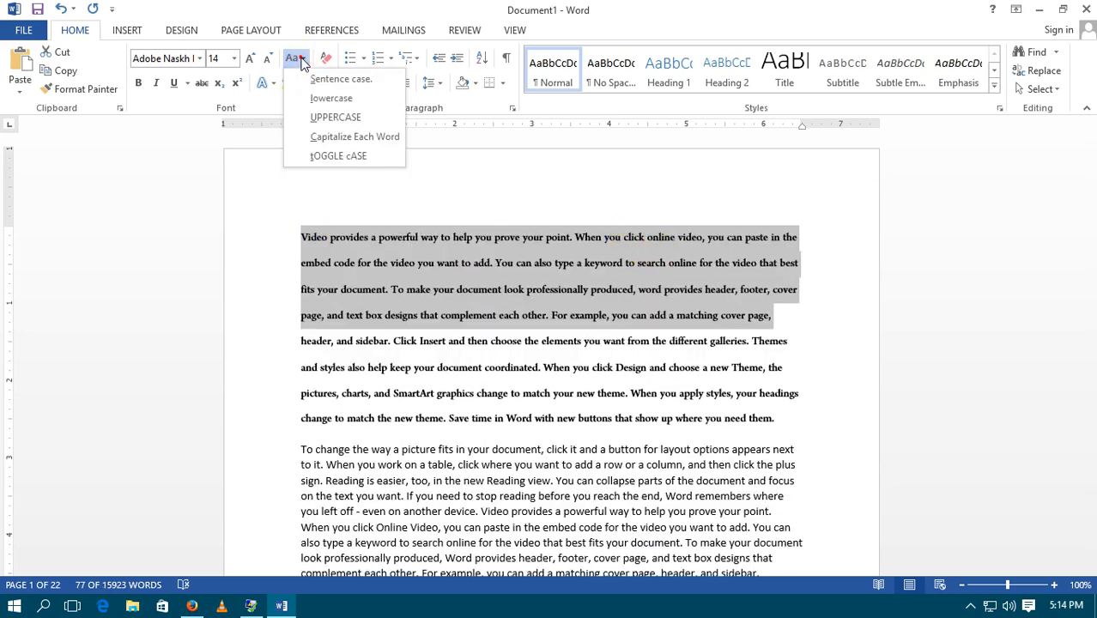
pyautogui.click(325, 99)
pyautogui.click(294, 59)
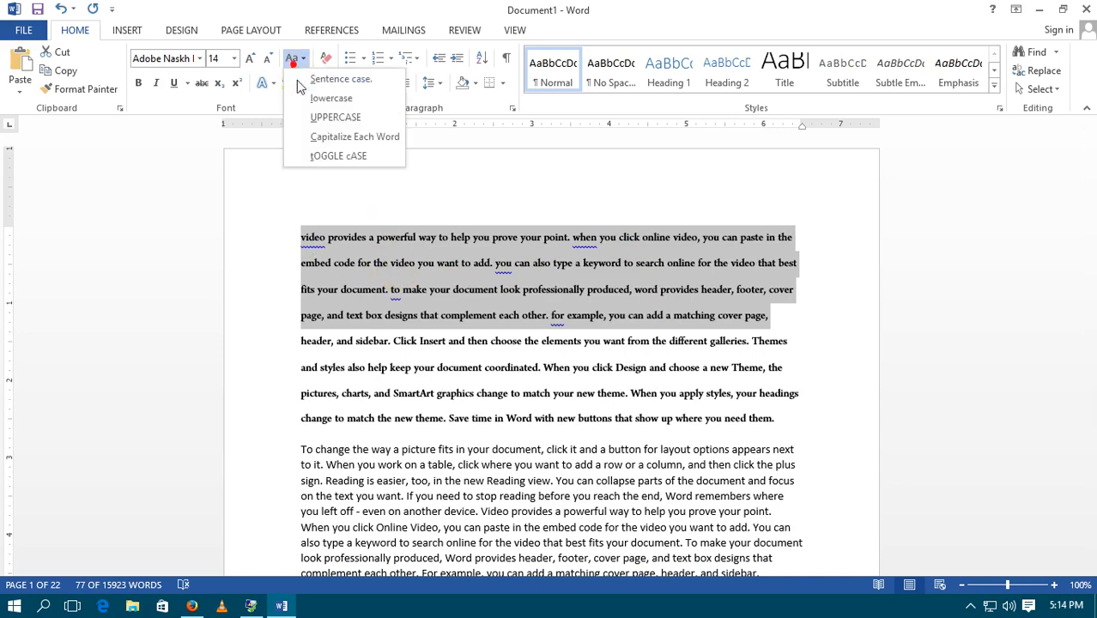
pyautogui.click(320, 136)
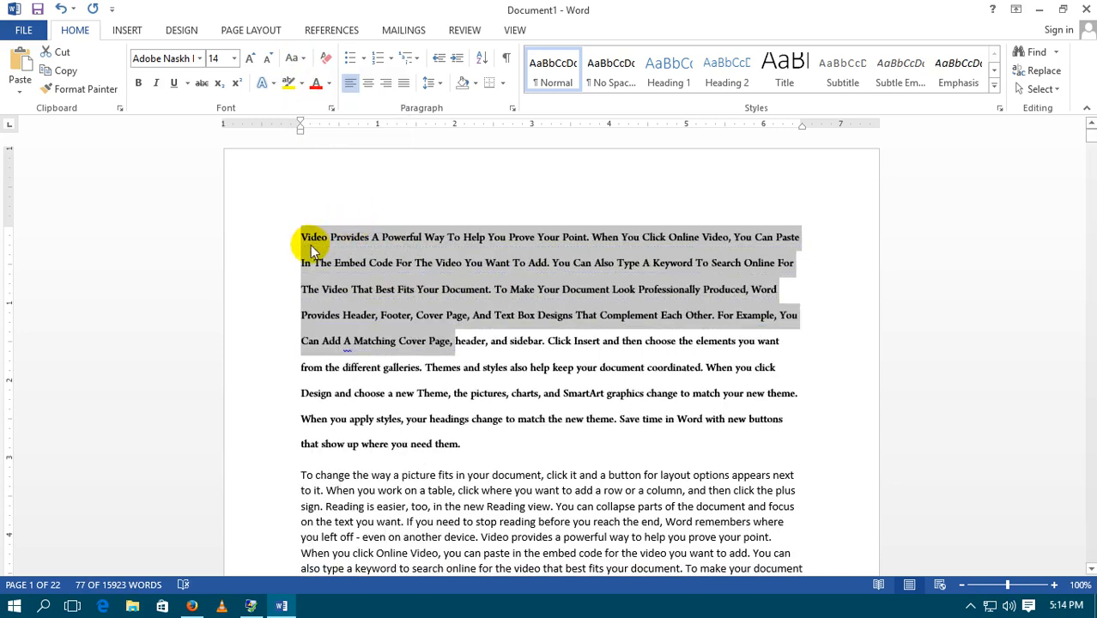
pyautogui.click(294, 59)
pyautogui.click(329, 156)
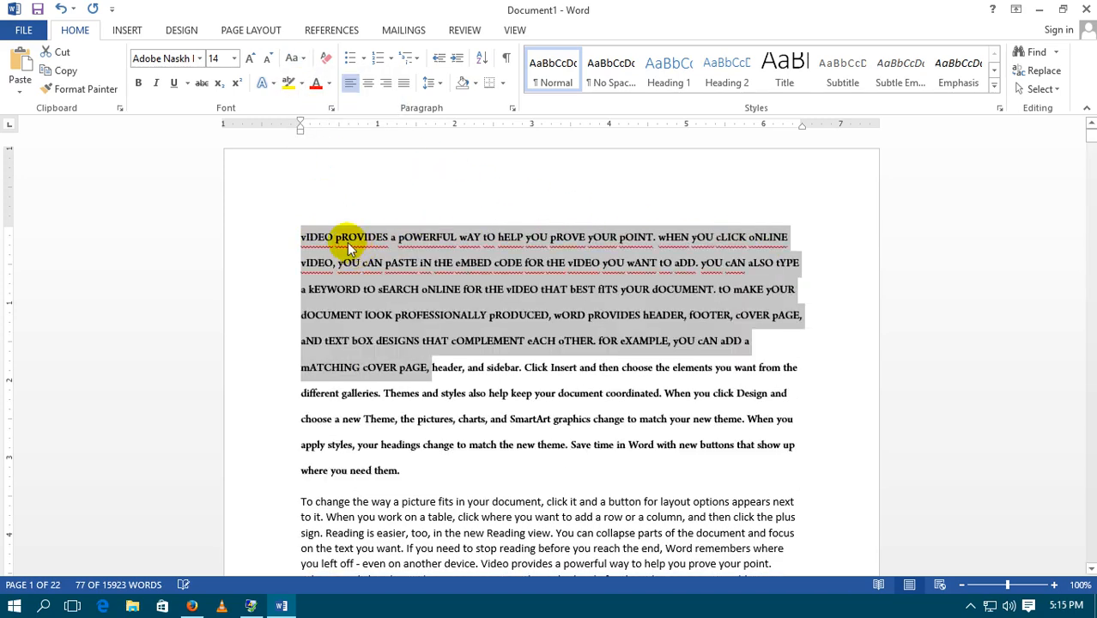
# Return the selected lines of the first paragraph to Sentence case and clear the selection.
pyautogui.click(292, 58)
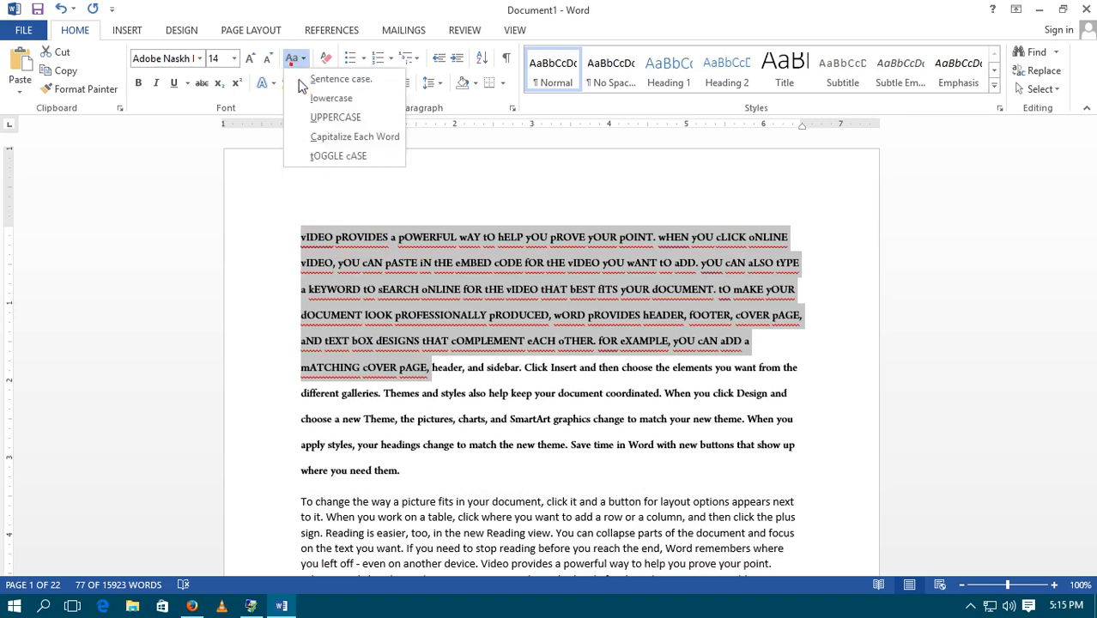
pyautogui.click(322, 78)
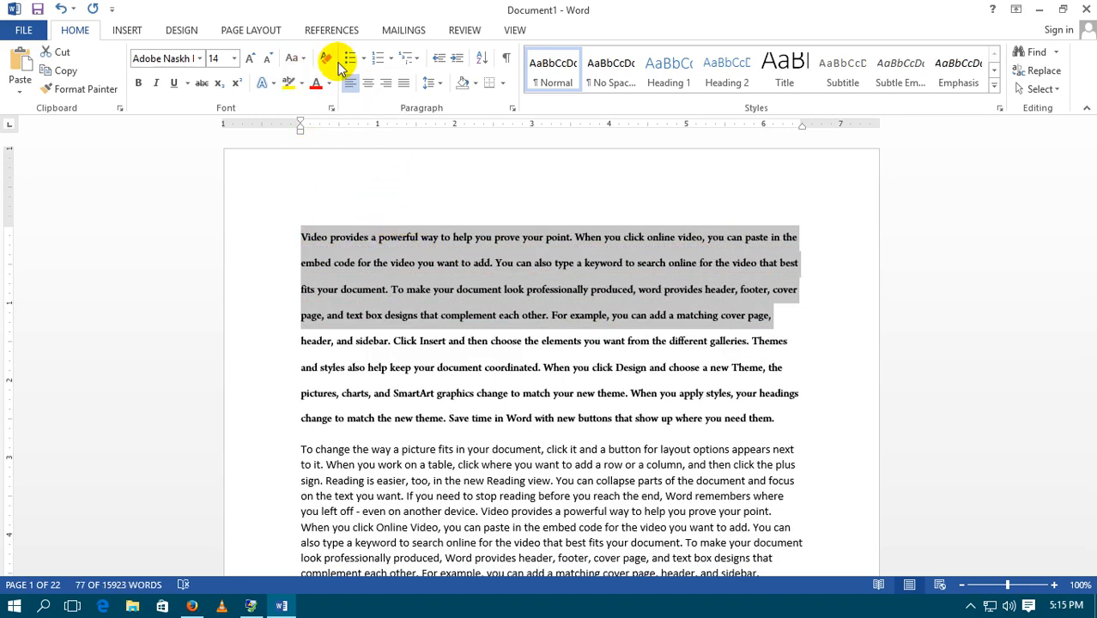
pyautogui.click(342, 189)
# In the second paragraph, make "to it. When you work on a" bold and "view. You can collapse" italic.
pyautogui.scroll(-3, 309, 348)
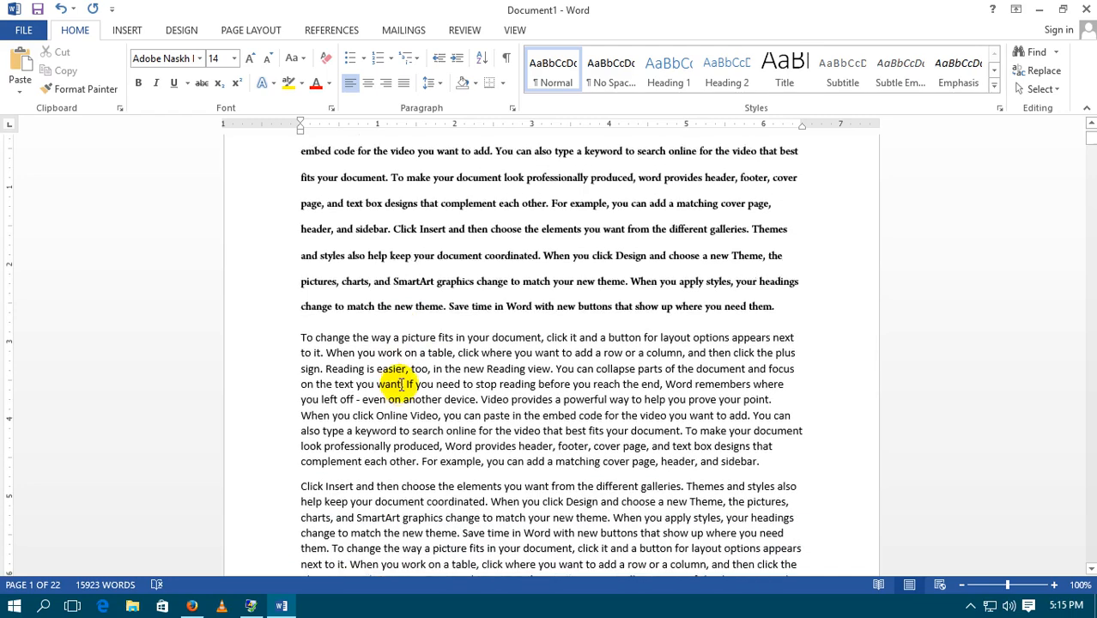
pyautogui.moveTo(413, 352); pyautogui.dragTo(403, 380)
pyautogui.click(138, 83)
pyautogui.click(542, 392)
pyautogui.moveTo(532, 368); pyautogui.dragTo(636, 366)
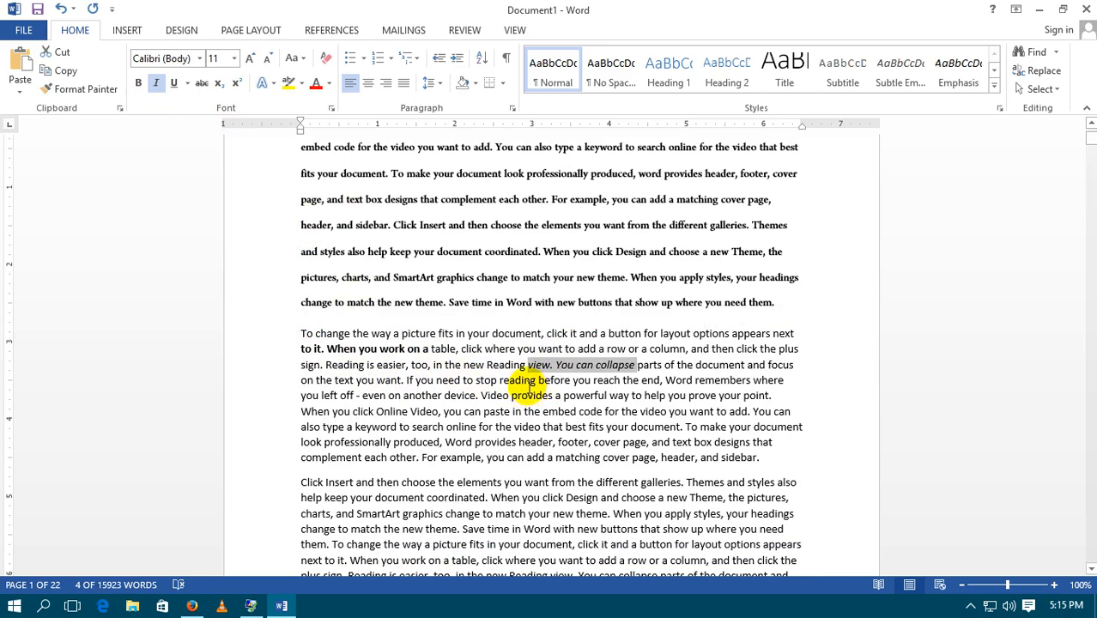
# Underline "your document, click it and a button for" in the second paragraph and colour the underline red.
pyautogui.keyDown('ctrl'); pyautogui.scroll(6, 527, 384); pyautogui.keyUp('ctrl')
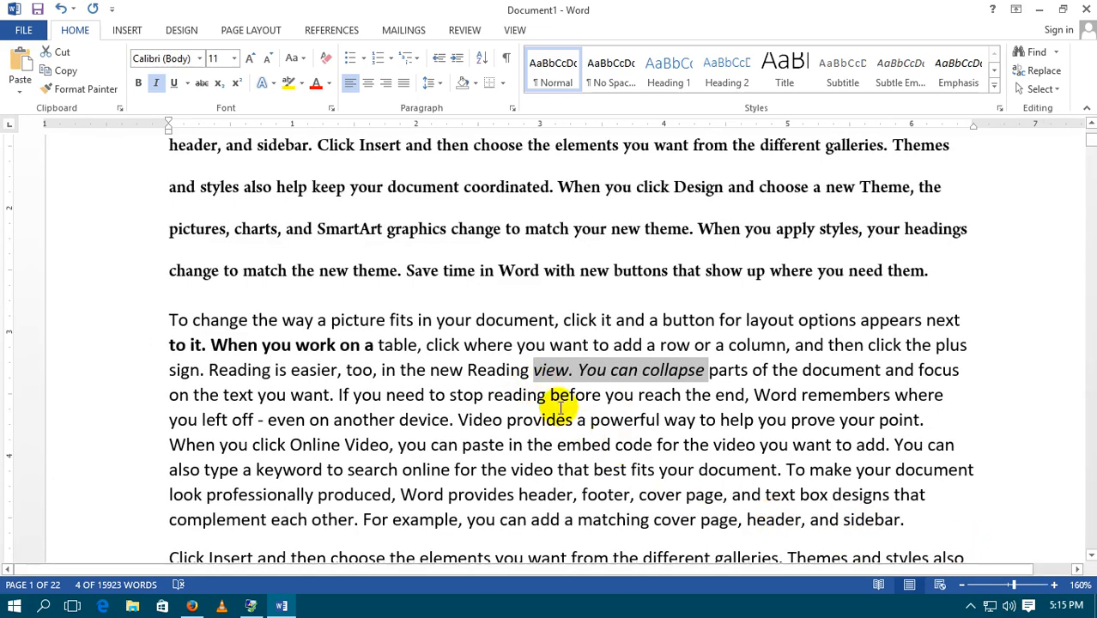
pyautogui.click(487, 366)
pyautogui.moveTo(437, 320); pyautogui.dragTo(743, 320)
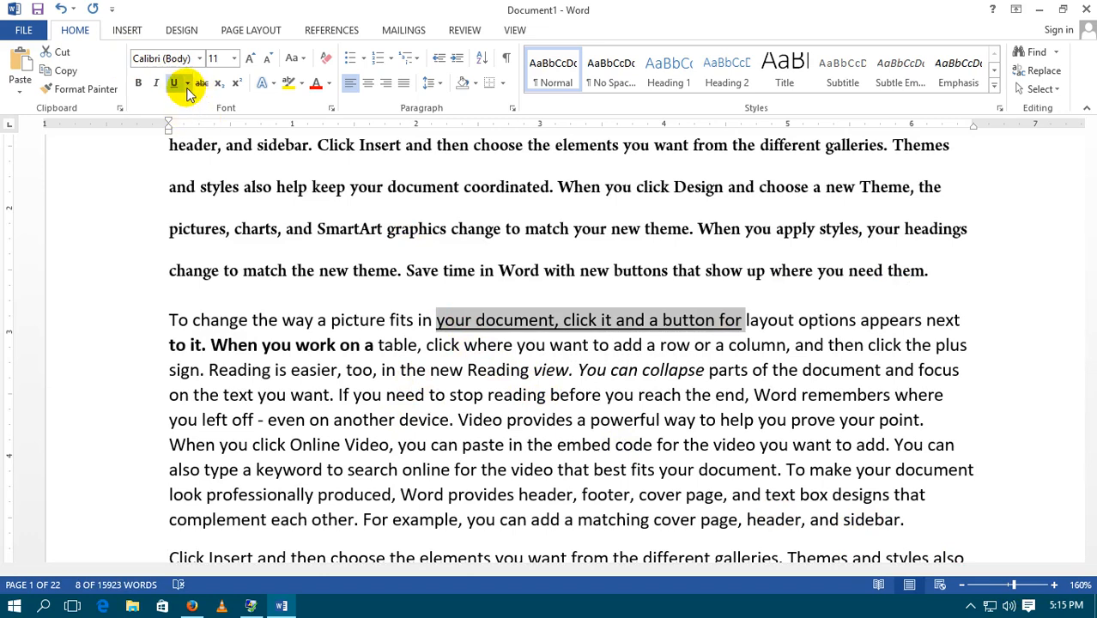
pyautogui.click(187, 83)
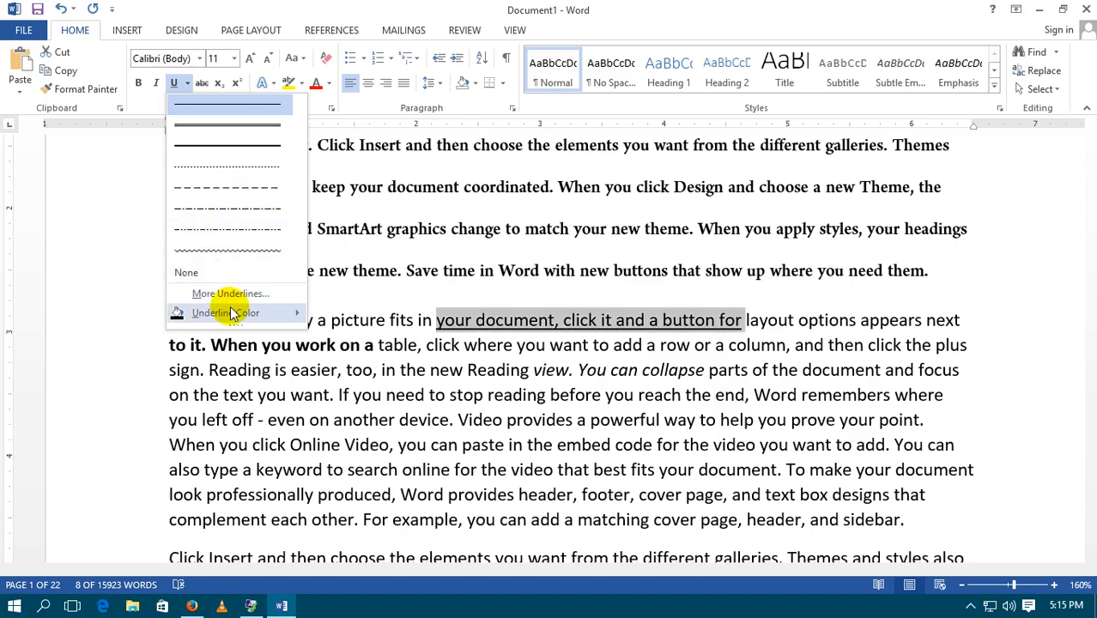
pyautogui.moveTo(228, 312)
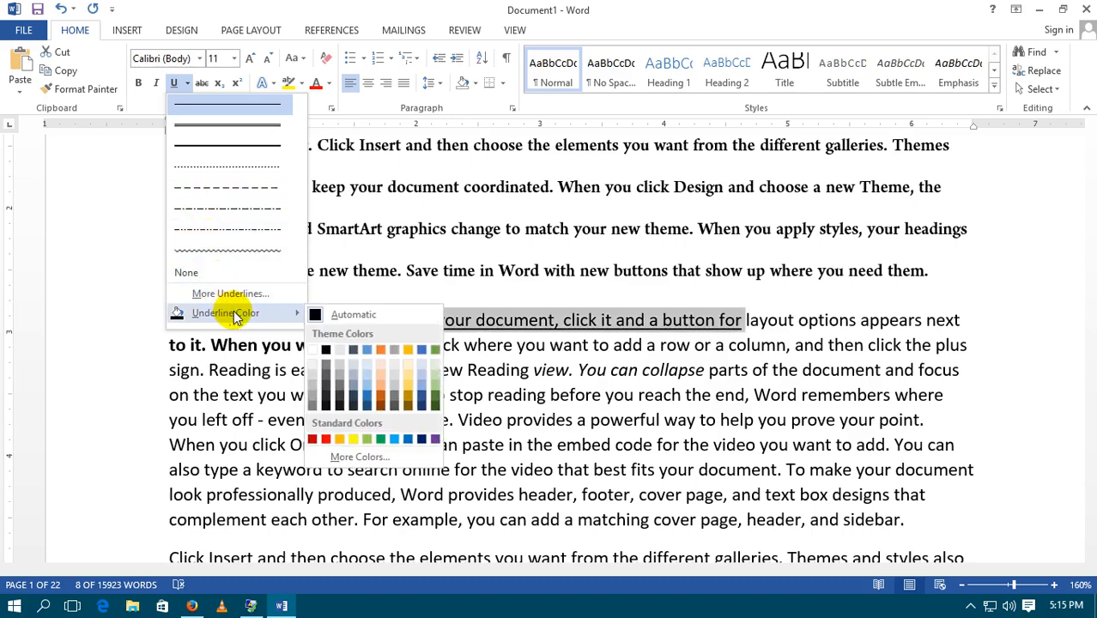
pyautogui.click(328, 440)
pyautogui.click(348, 372)
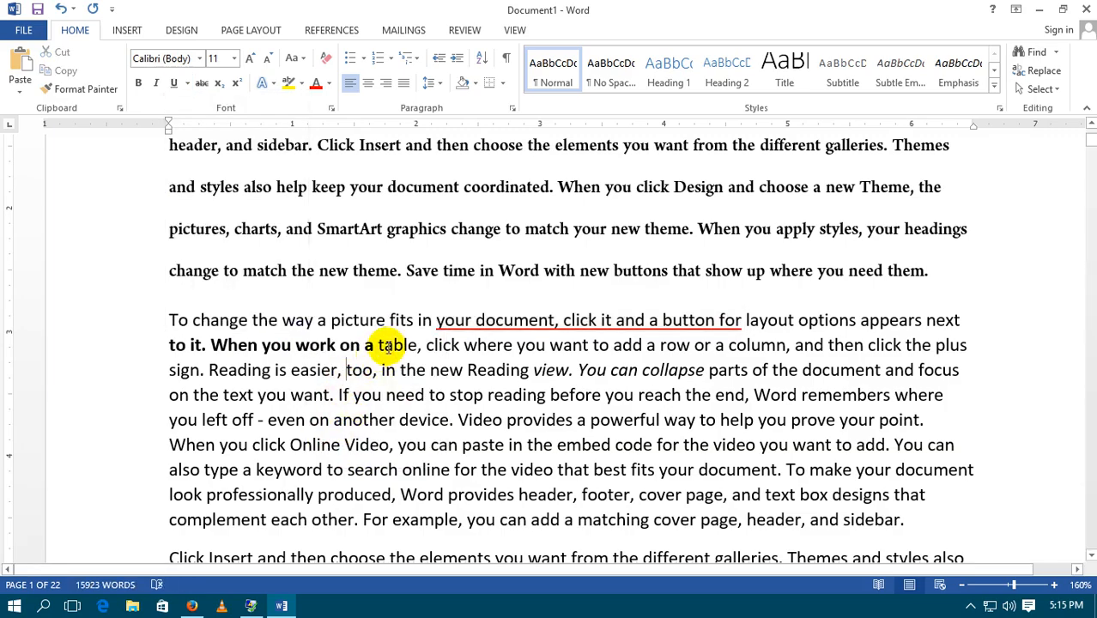
# Apply strikethrough to the first three lines of the first paragraph.
pyautogui.scroll(6, 382, 343)
pyautogui.keyDown('ctrl'); pyautogui.scroll(-1, 398, 333); pyautogui.keyUp('ctrl')
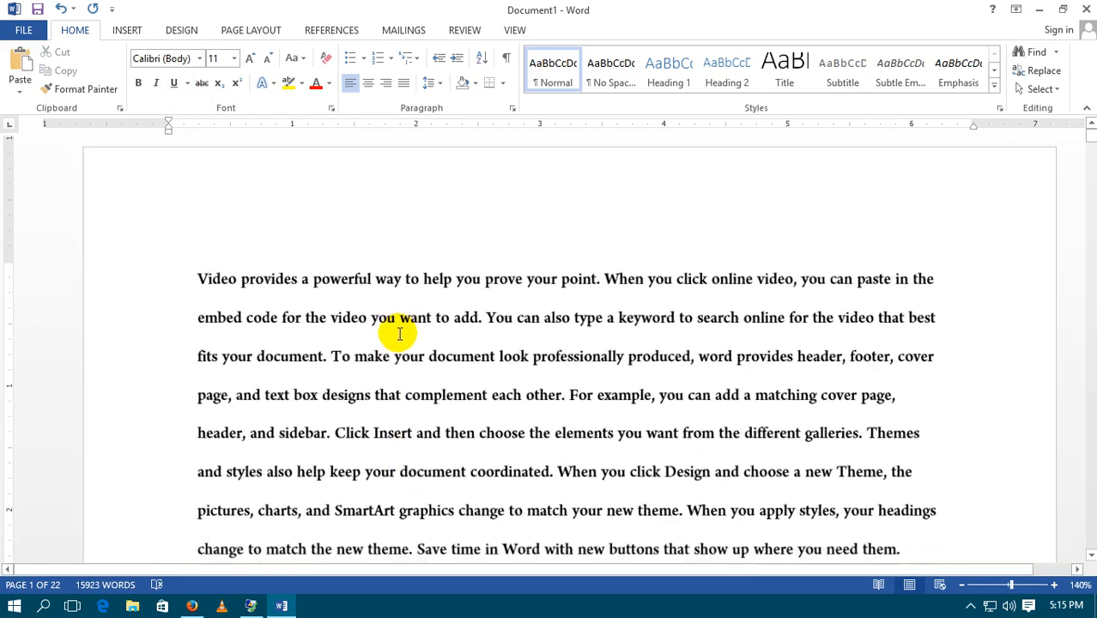
pyautogui.keyDown('ctrl'); pyautogui.scroll(-4, 398, 333); pyautogui.keyUp('ctrl')
pyautogui.moveTo(285, 245); pyautogui.dragTo(833, 295)
pyautogui.click(200, 86)
pyautogui.click(434, 252)
# Add new lines after the first paragraph and enter H₂O with the 2 as a subscript.
pyautogui.scroll(-1, 436, 253)
pyautogui.scroll(-8, 480, 271)
pyautogui.scroll(4, 490, 277)
pyautogui.click(804, 166)
pyautogui.press('Return')
pyautogui.press('Return')
pyautogui.press('Return')
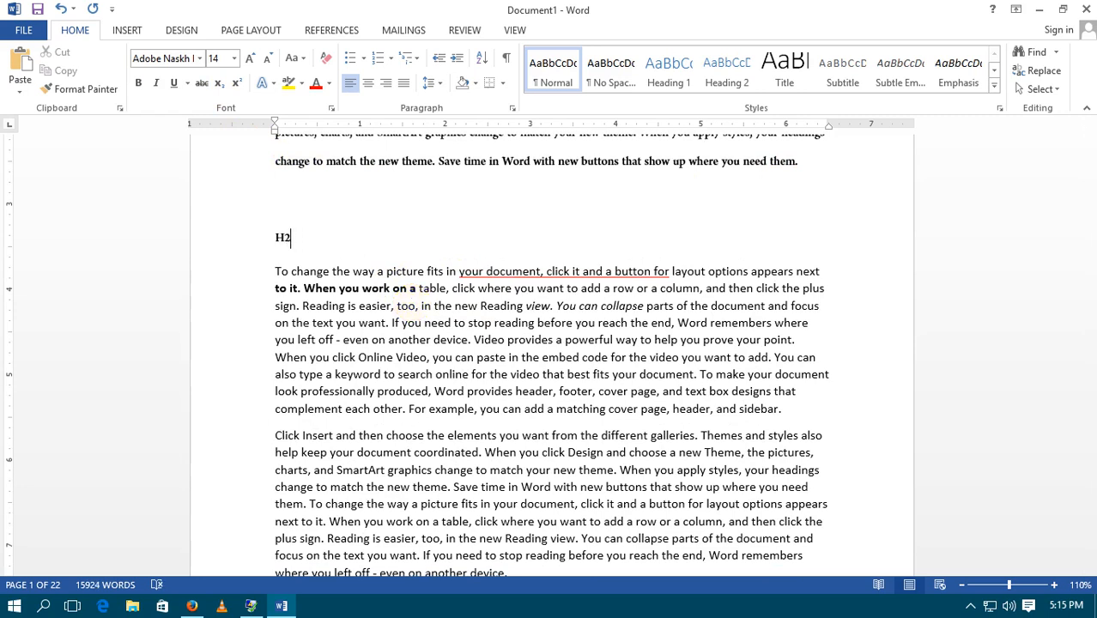
pyautogui.click(219, 83)
pyautogui.write('O')
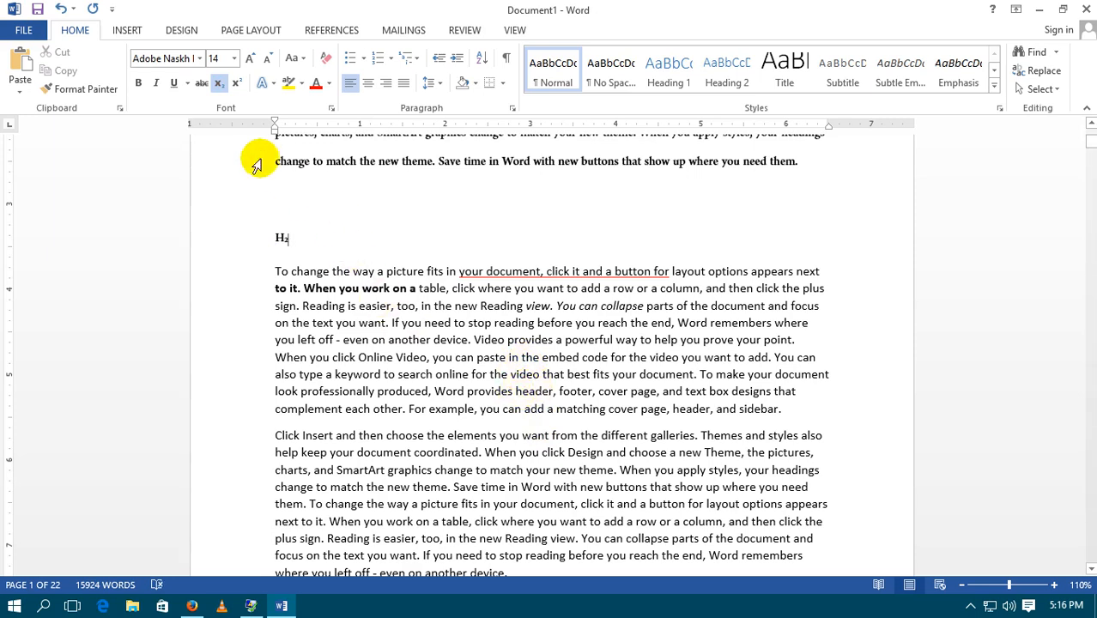
pyautogui.click(225, 86)
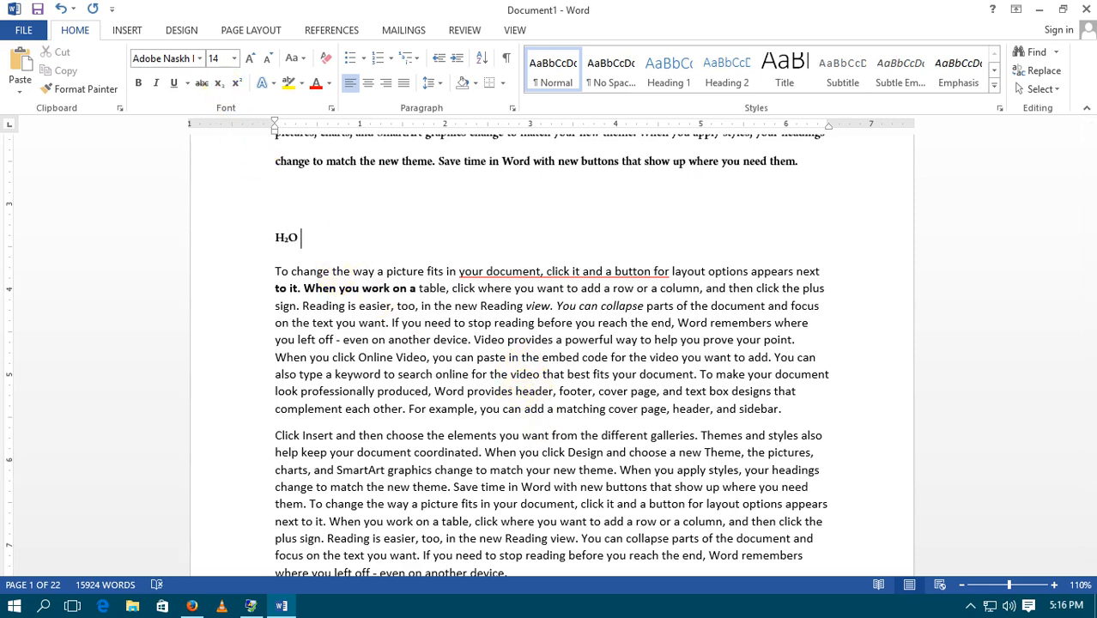
# On a new line below H₂O, enter A² with a superscript 2, followed by "sdfsdfsdfsdfsdsdf" in normal text.
pyautogui.press('Return')
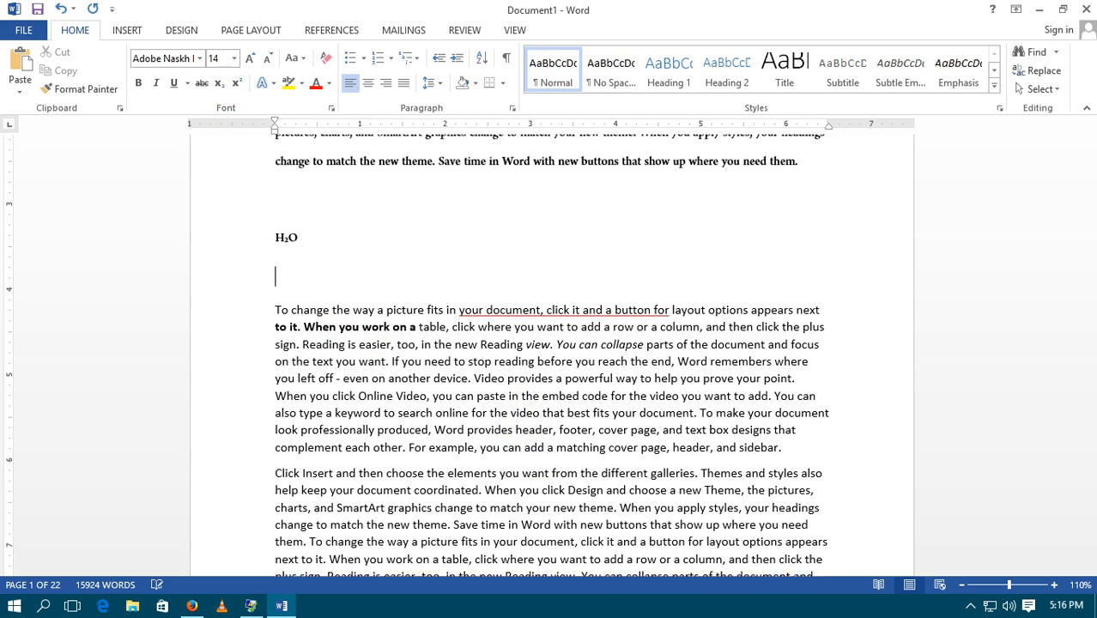
pyautogui.write('a')
pyautogui.click(237, 84)
pyautogui.write('2')
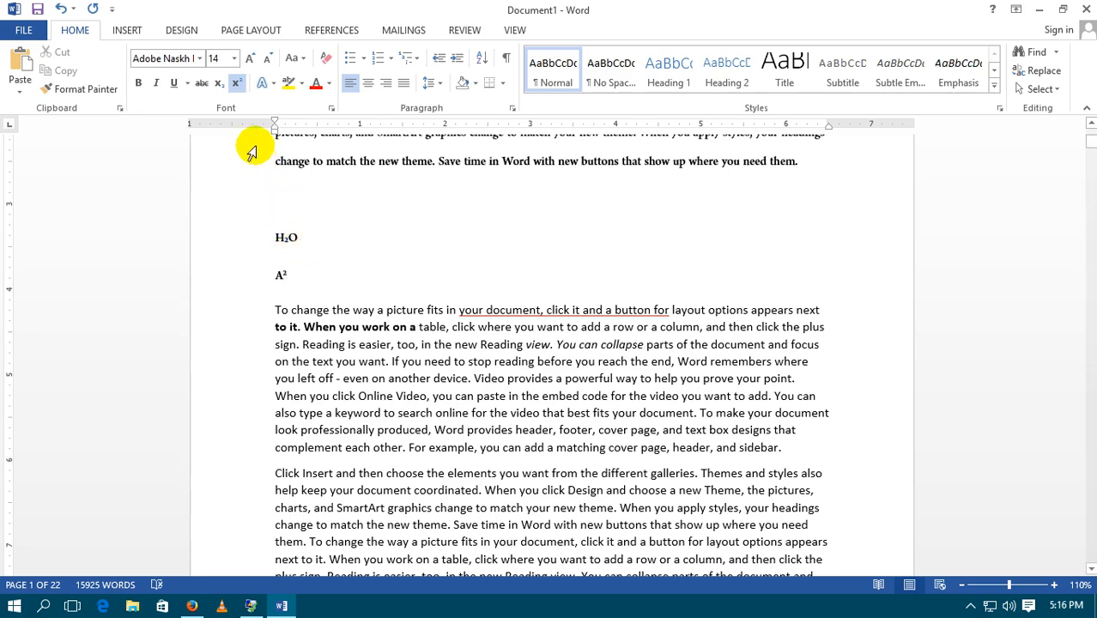
pyautogui.click(237, 83)
pyautogui.write('sdfsdfsdfsdsdf')
# Preview the text effects on the first paragraph's unstruck lines, from the preset styles through outline, shadow, reflection and glow to number styles, ligatures and stylistic sets.
pyautogui.scroll(3, 433, 310)
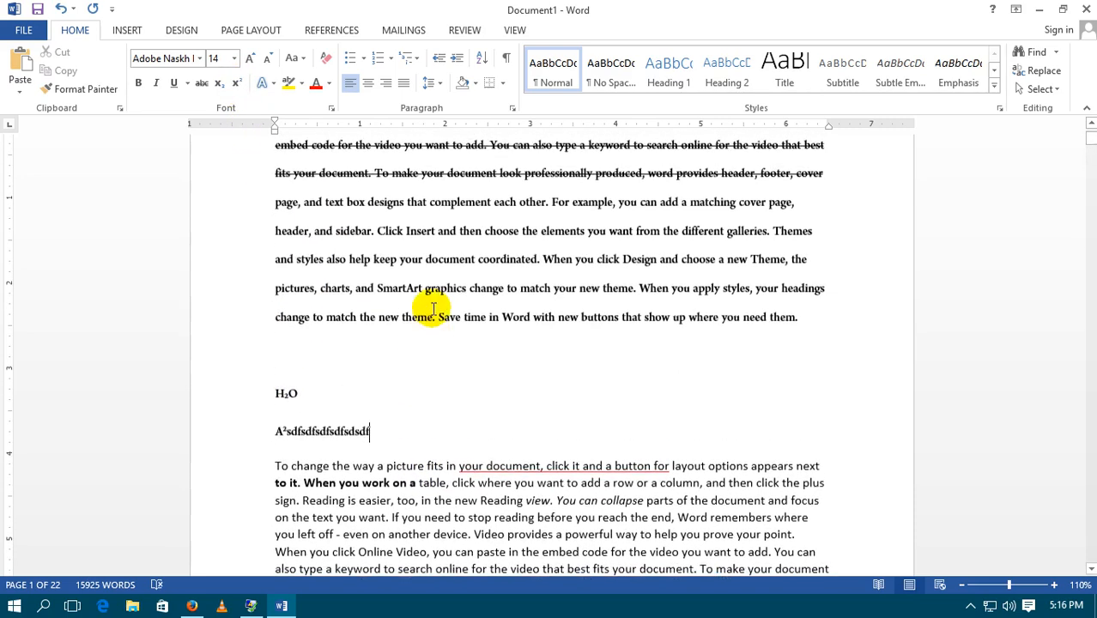
pyautogui.scroll(3, 433, 311)
pyautogui.moveTo(304, 299); pyautogui.dragTo(270, 292)
pyautogui.click(799, 402)
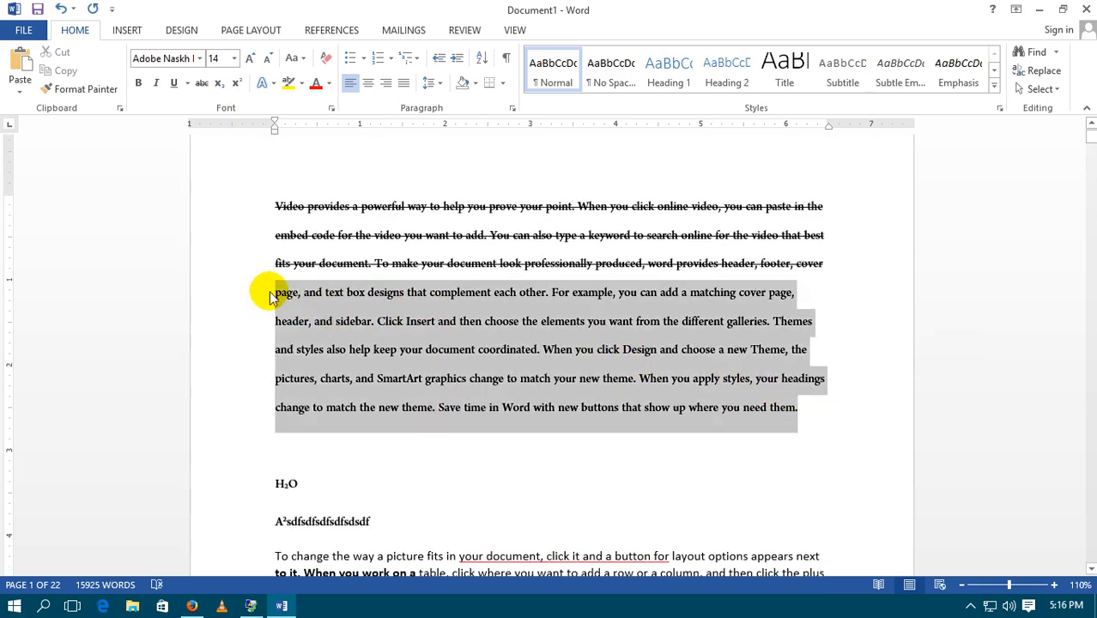
pyautogui.click(271, 88)
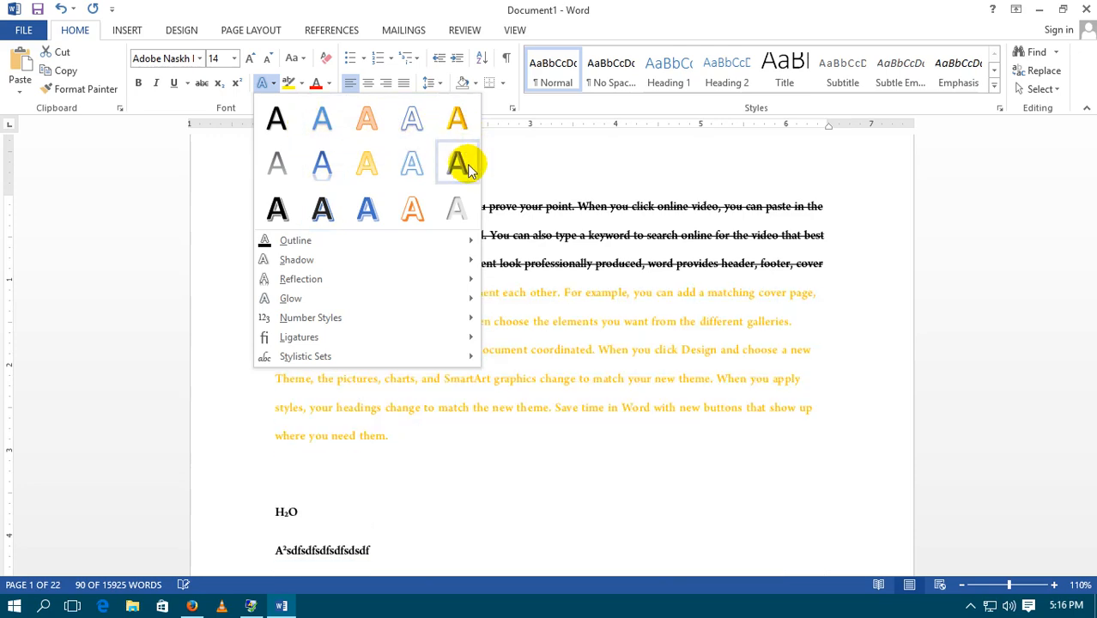
pyautogui.moveTo(319, 242)
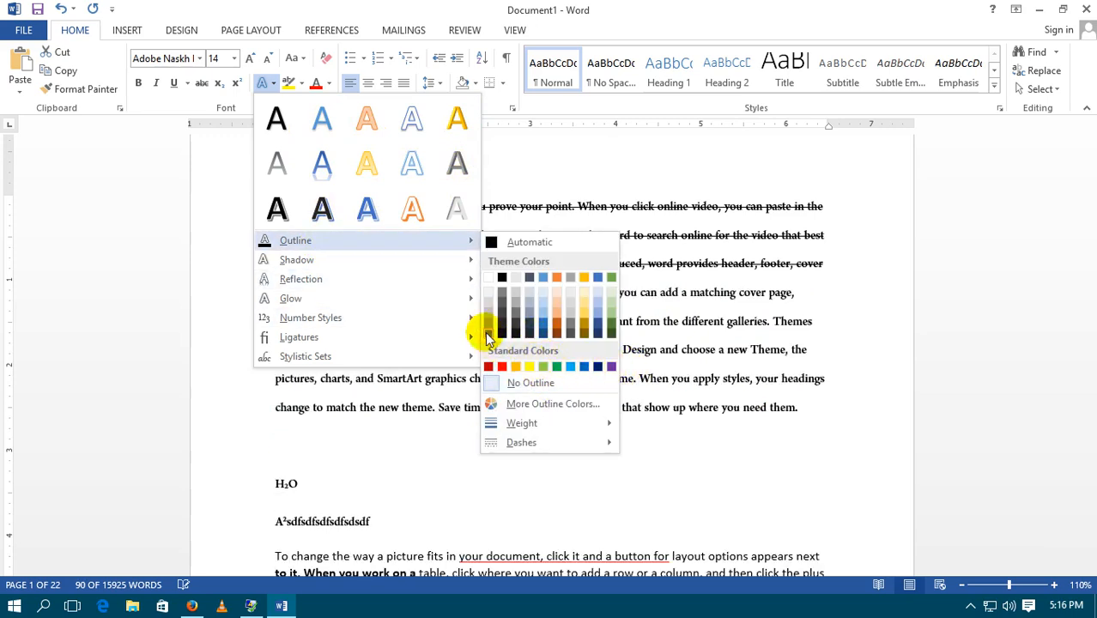
pyautogui.moveTo(404, 264)
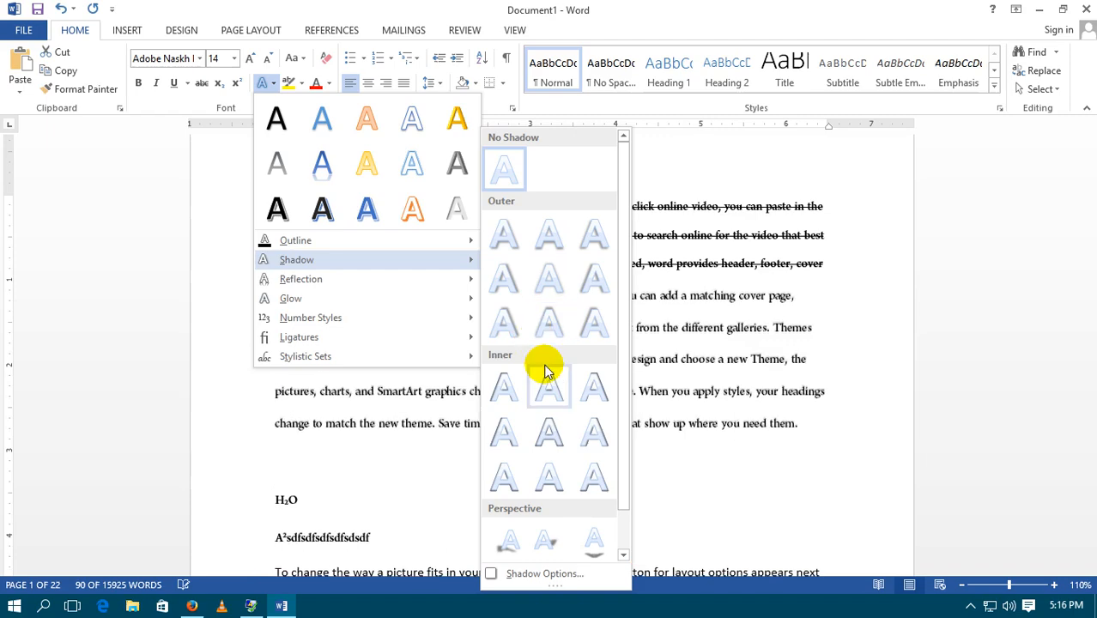
pyautogui.moveTo(368, 278)
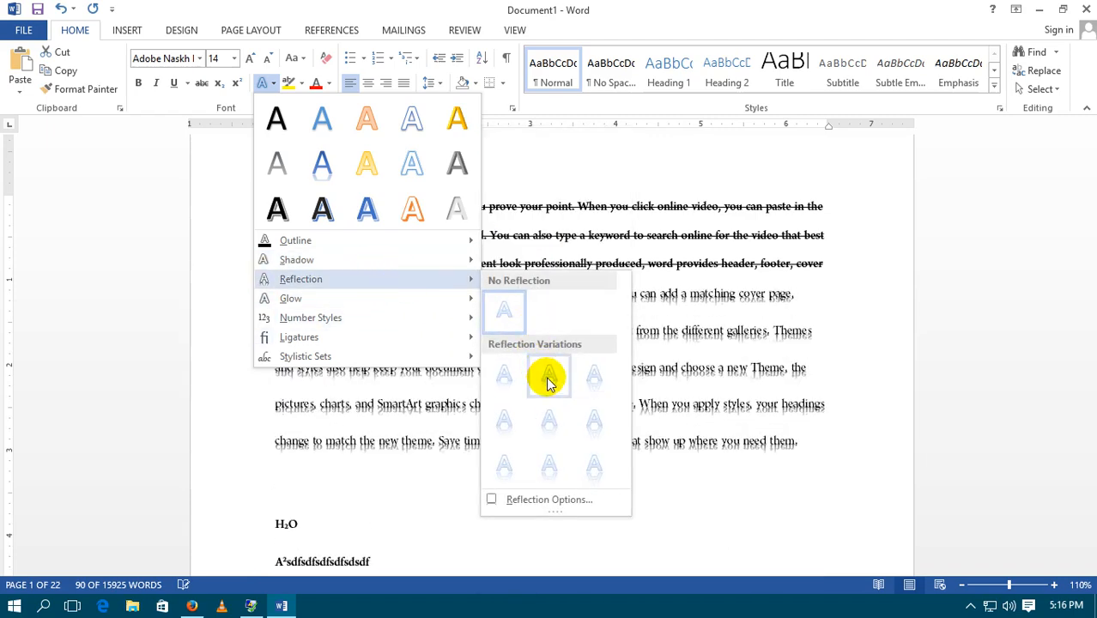
pyautogui.moveTo(380, 299)
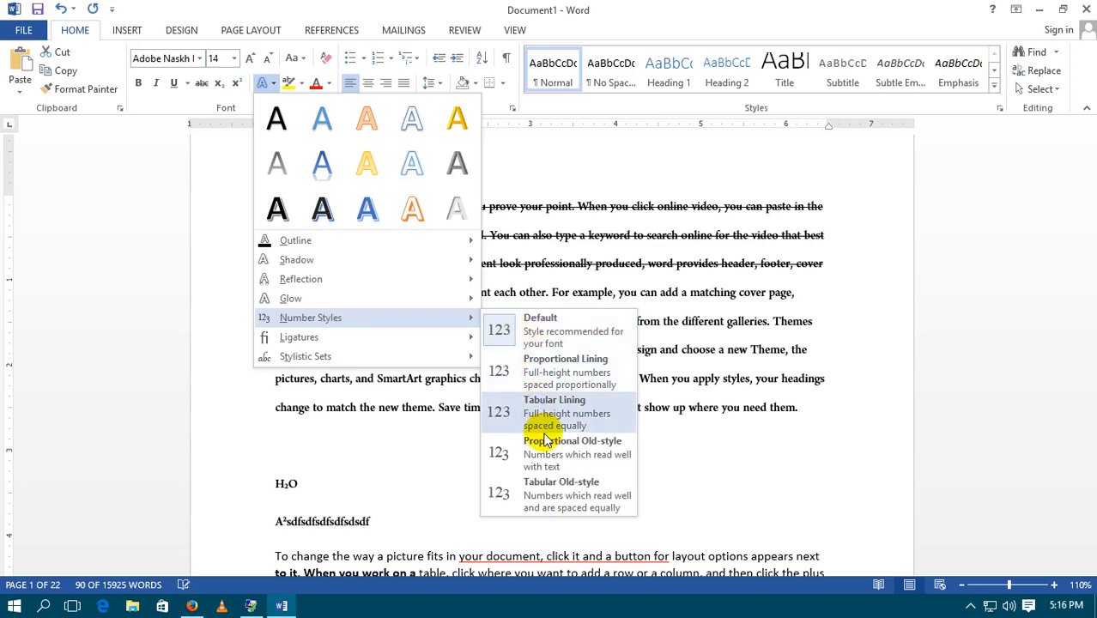
pyautogui.moveTo(399, 338)
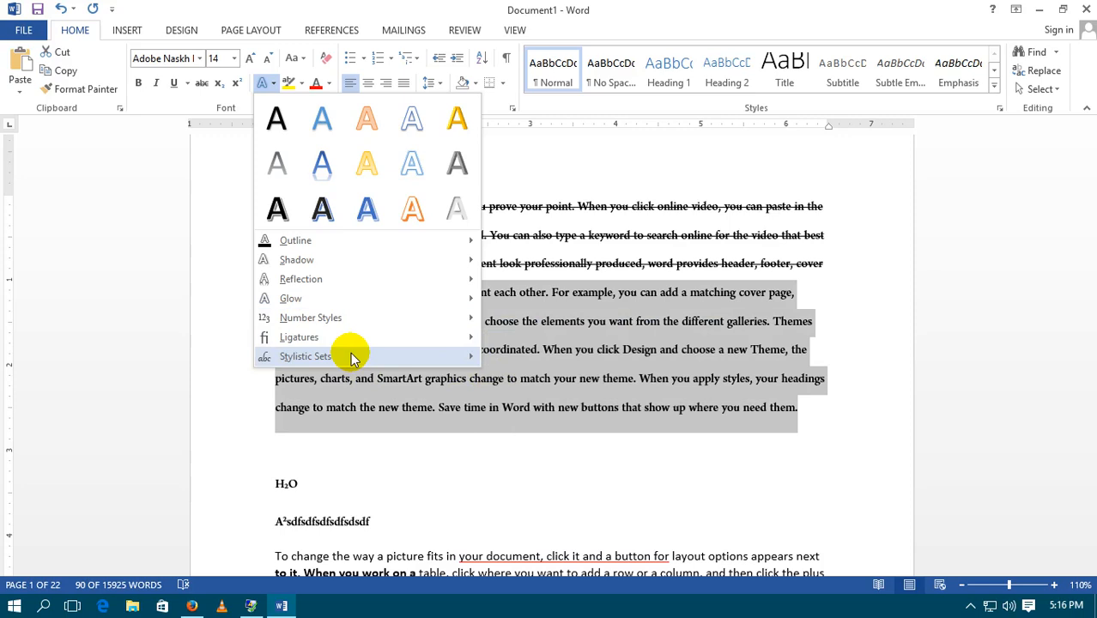
pyautogui.moveTo(351, 356)
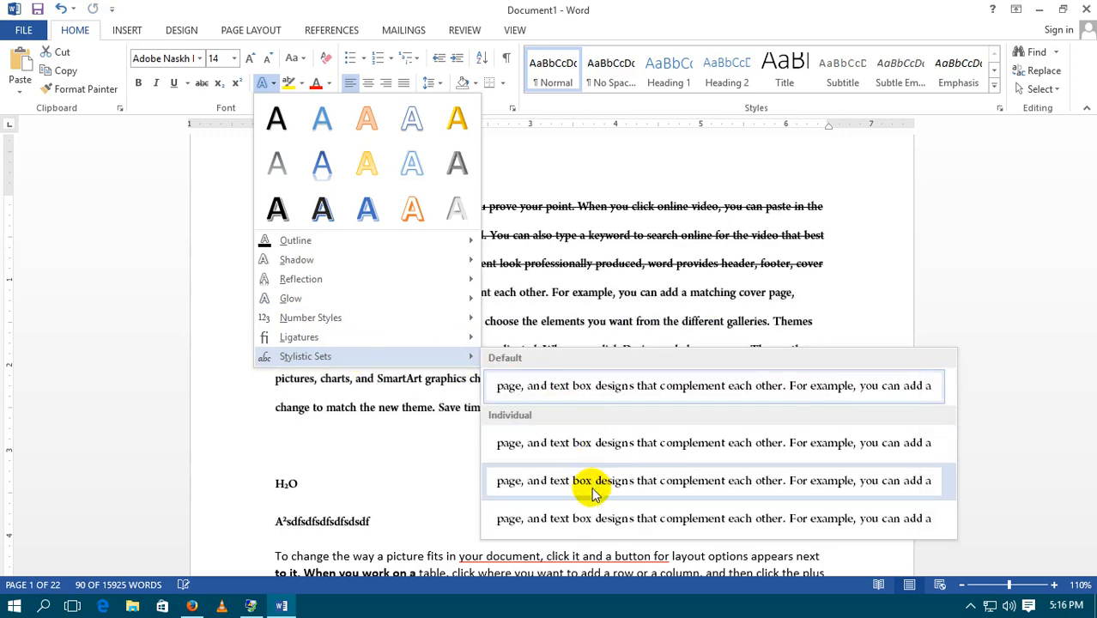
pyautogui.click(407, 438)
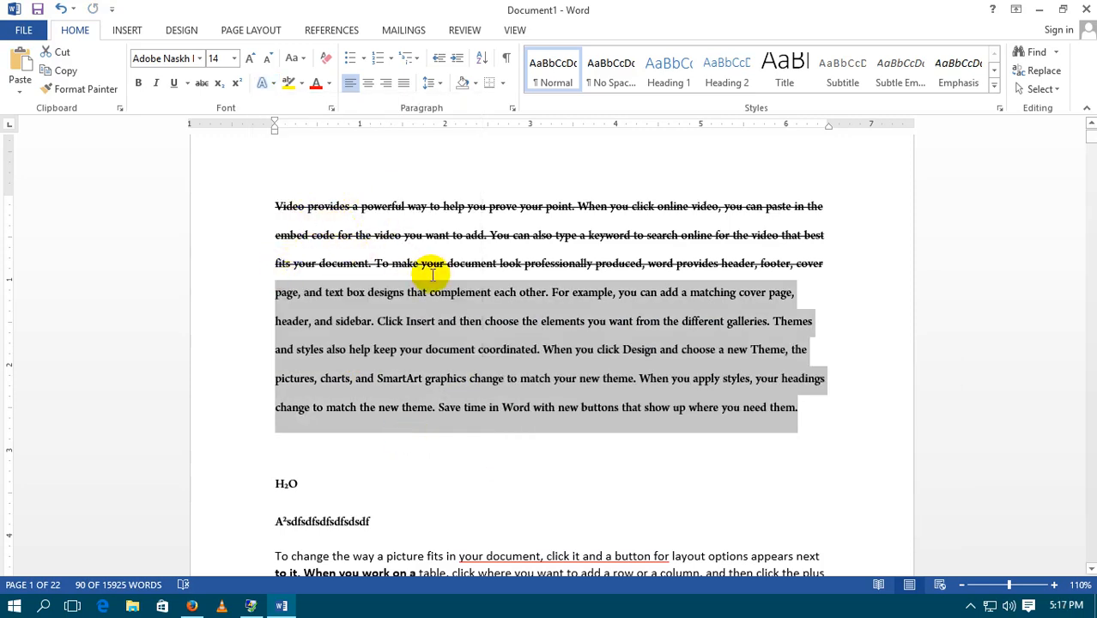
pyautogui.click(434, 247)
# Preview the text highlight colours on the passage from "styles also help" to "Save time in Word" in the first paragraph.
pyautogui.scroll(-3, 433, 247)
pyautogui.moveTo(323, 224); pyautogui.dragTo(532, 284)
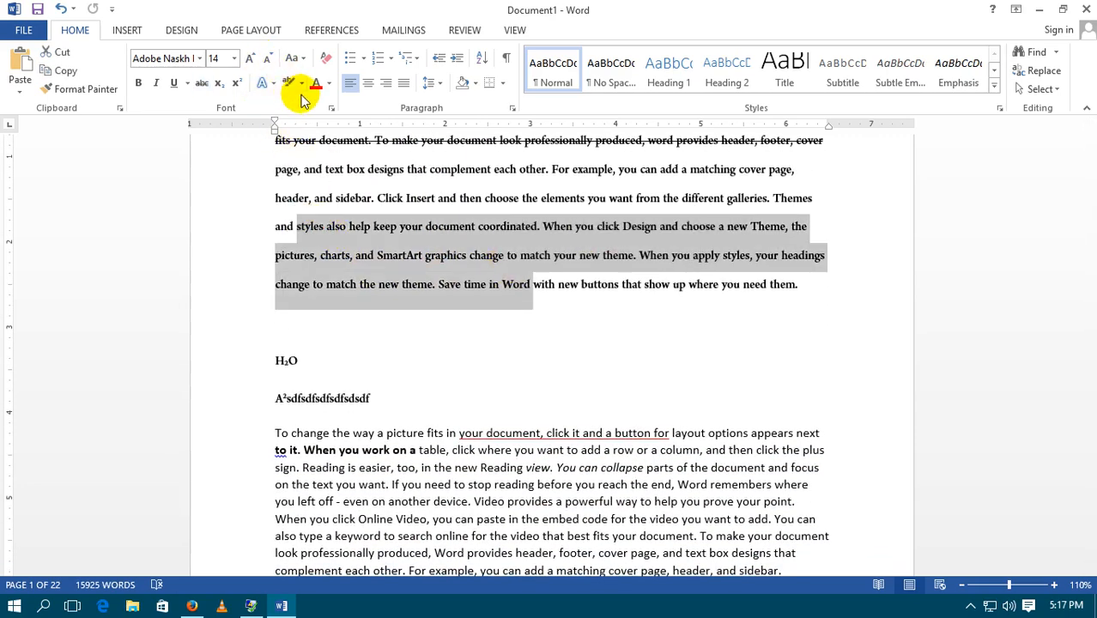
pyautogui.click(302, 91)
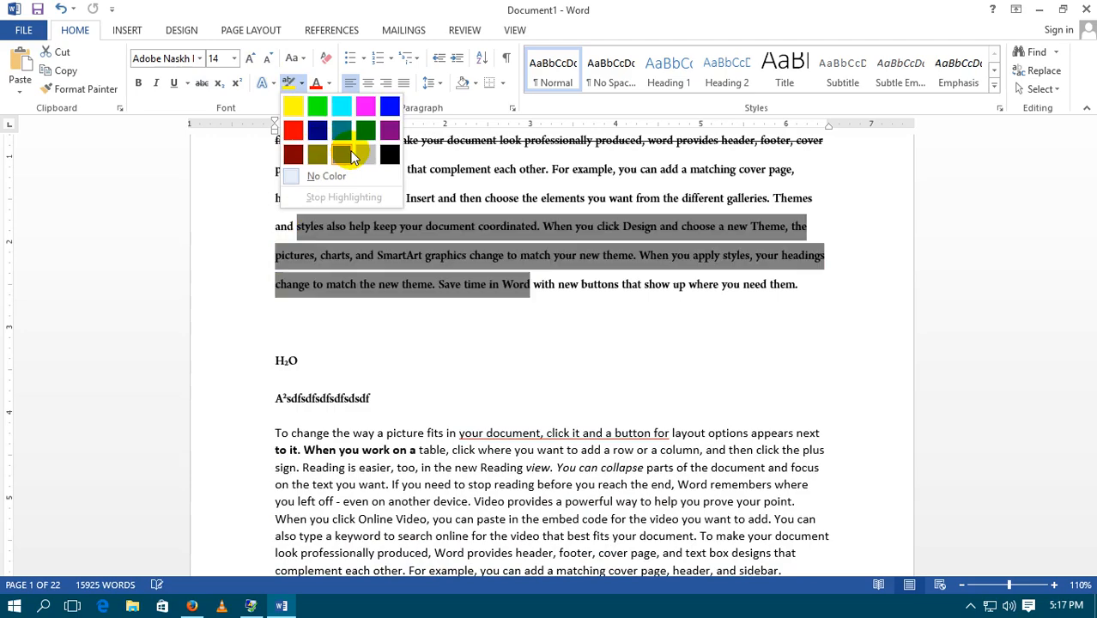
pyautogui.scroll(-4, 543, 414)
pyautogui.click(447, 382)
pyautogui.scroll(4, 456, 379)
pyautogui.scroll(-6, 448, 364)
pyautogui.moveTo(335, 273); pyautogui.dragTo(611, 292)
pyautogui.click(507, 305)
# Highlight the words "change to" in yellow in the paragraph that starts with "Click Insert".
pyautogui.scroll(-3, 527, 361)
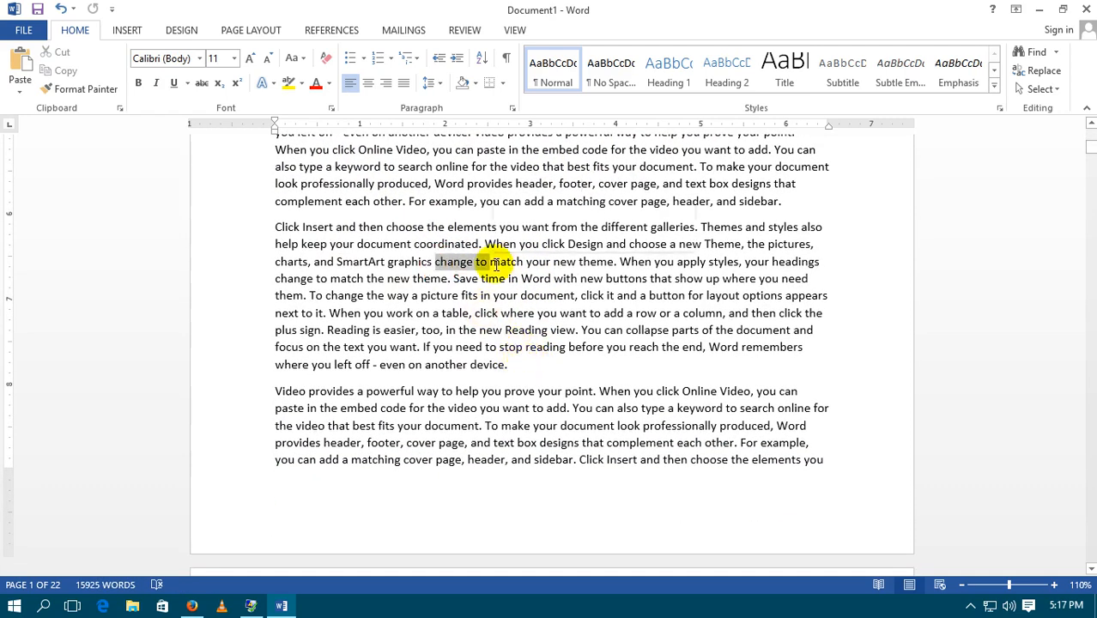
pyautogui.moveTo(495, 266); pyautogui.dragTo(497, 267)
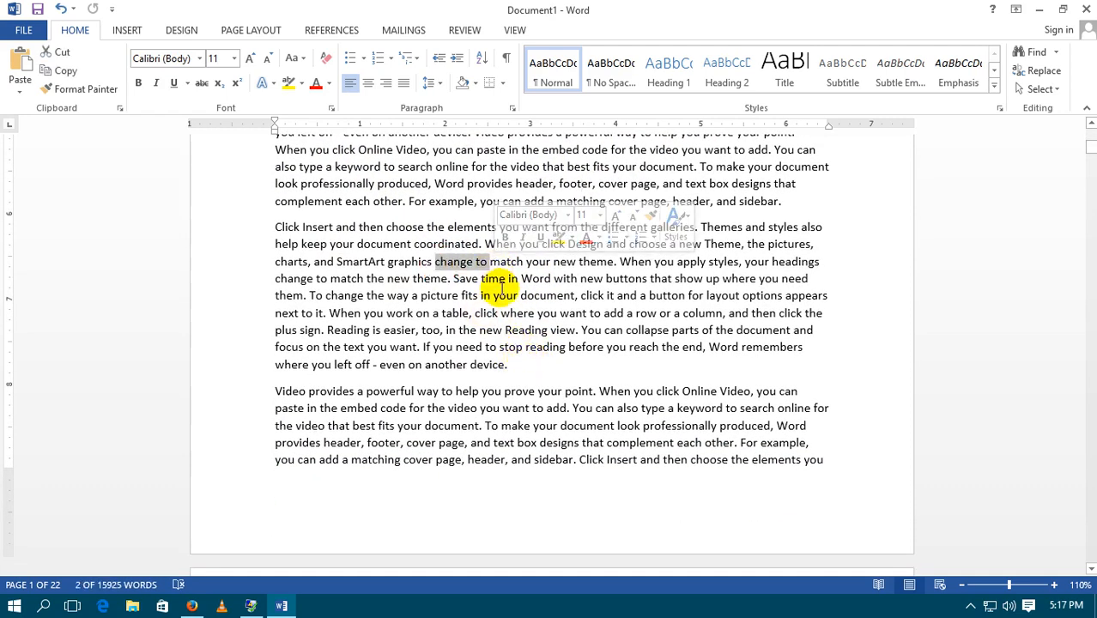
pyautogui.click(301, 83)
pyautogui.click(294, 109)
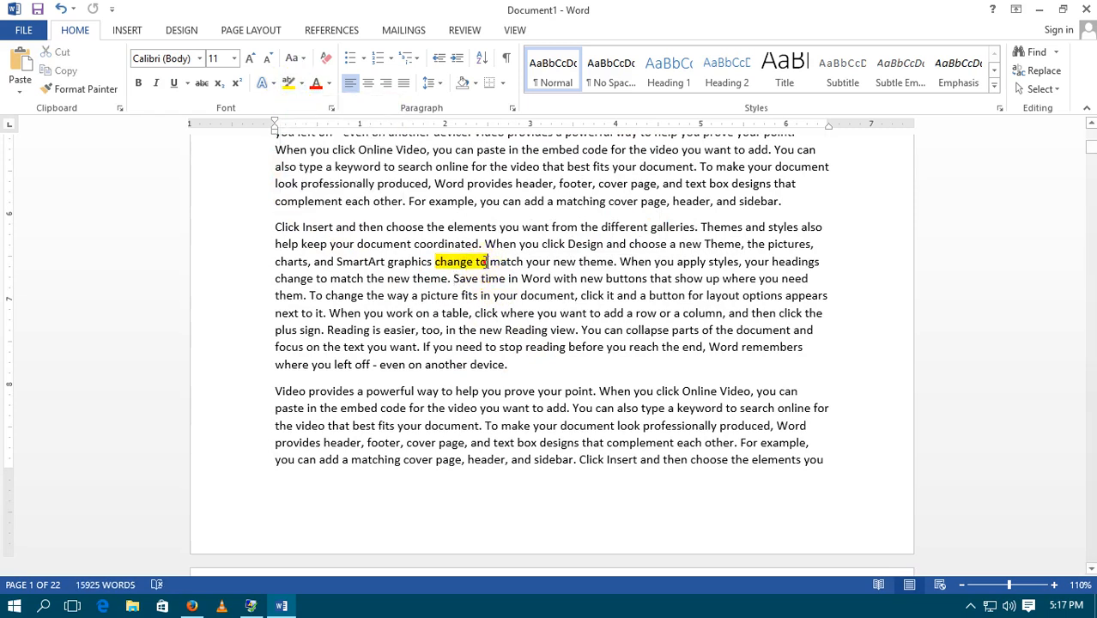
# Remove the highlight from "change to" by setting it to No Color.
pyautogui.moveTo(436, 261); pyautogui.dragTo(488, 262)
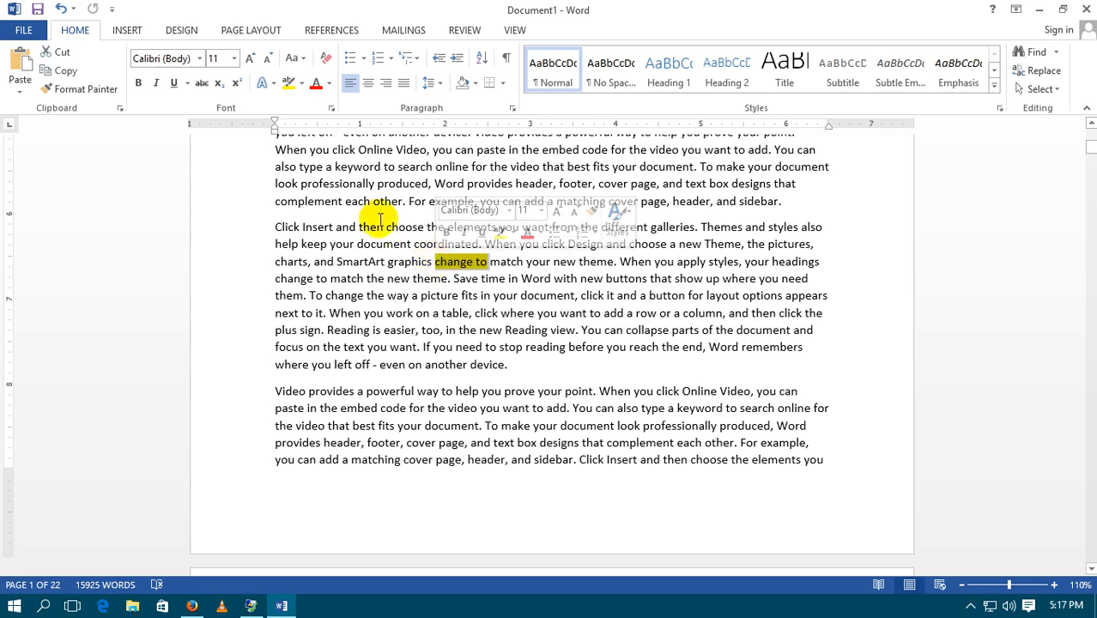
pyautogui.click(301, 83)
pyautogui.click(312, 176)
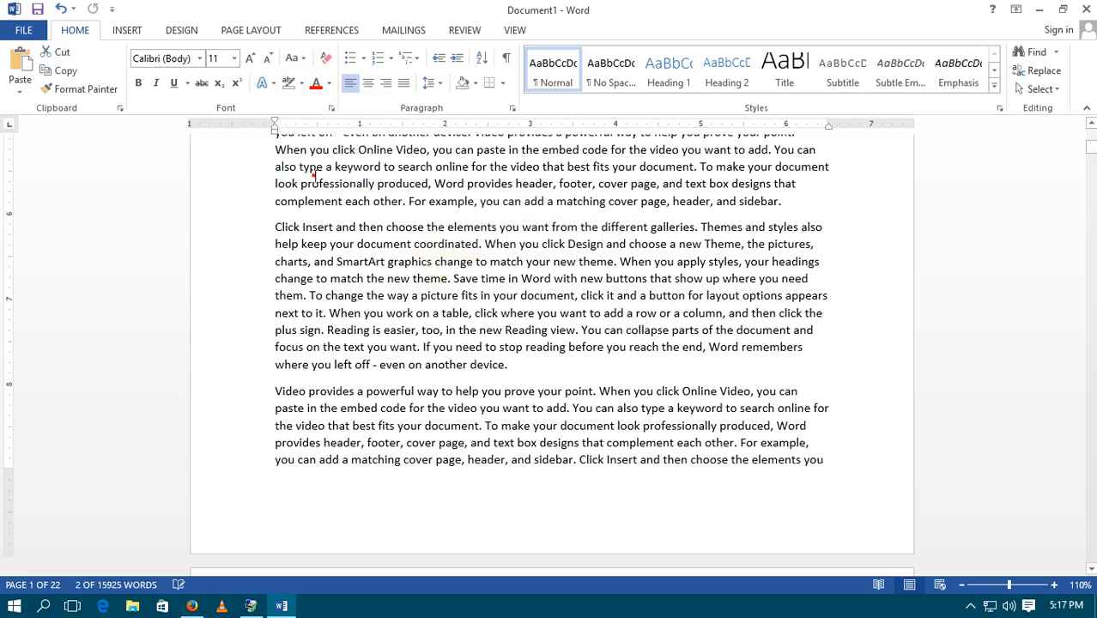
# Colour "for the video that best" red and apply the same font colour to the passage from "collapse parts" to "Word remembers" in the second paragraph.
pyautogui.scroll(3, 477, 326)
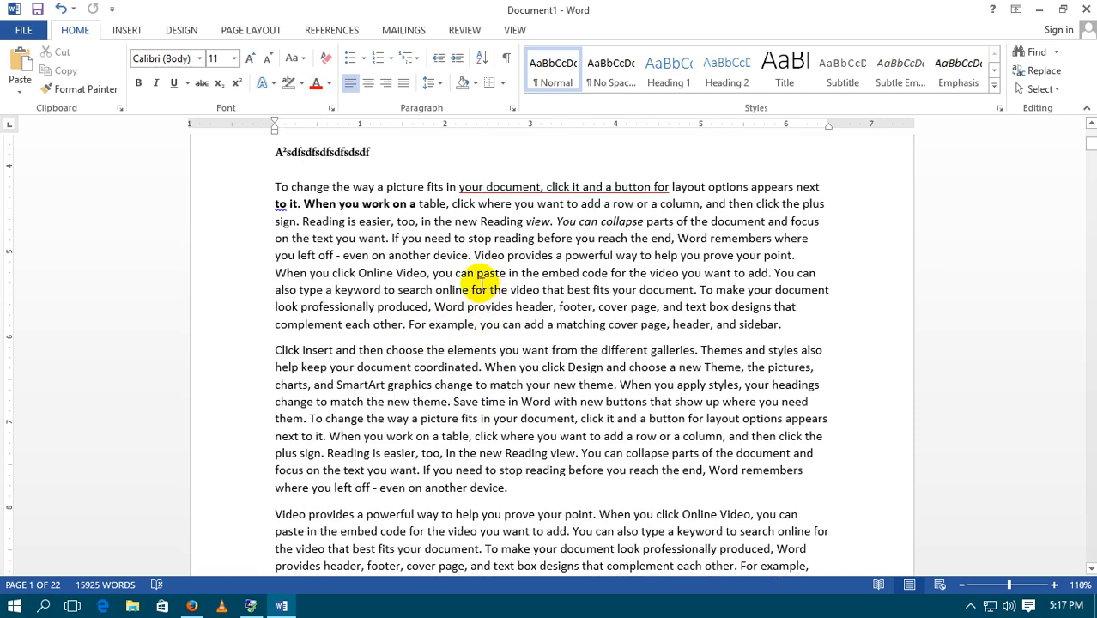
pyautogui.moveTo(589, 294); pyautogui.dragTo(591, 294)
pyautogui.click(329, 83)
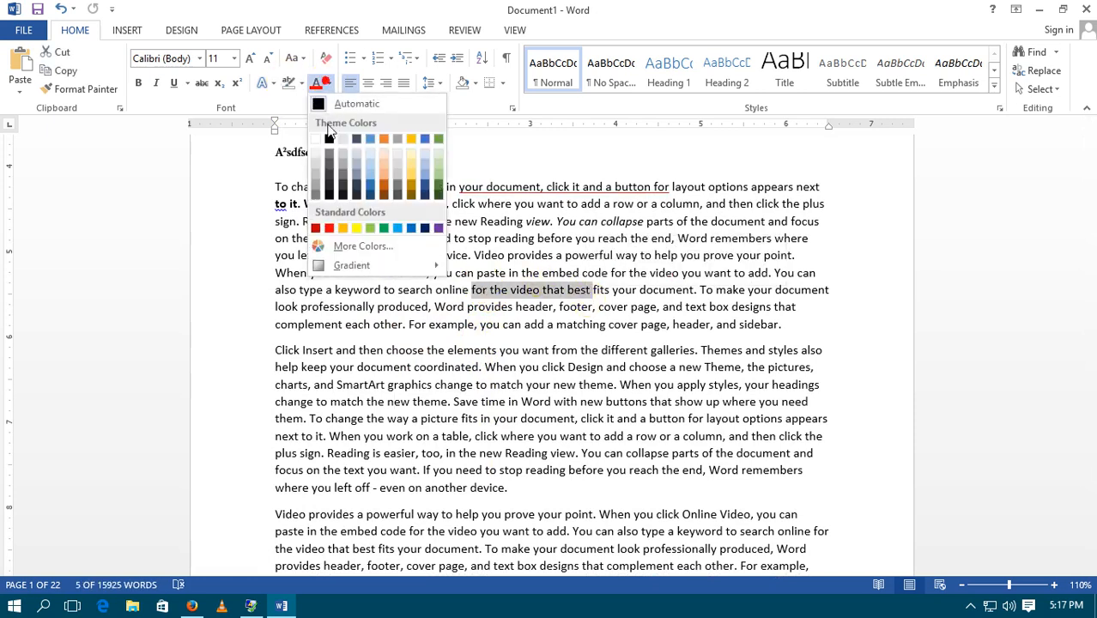
pyautogui.click(329, 230)
pyautogui.moveTo(629, 222); pyautogui.dragTo(755, 238)
pyautogui.click(316, 83)
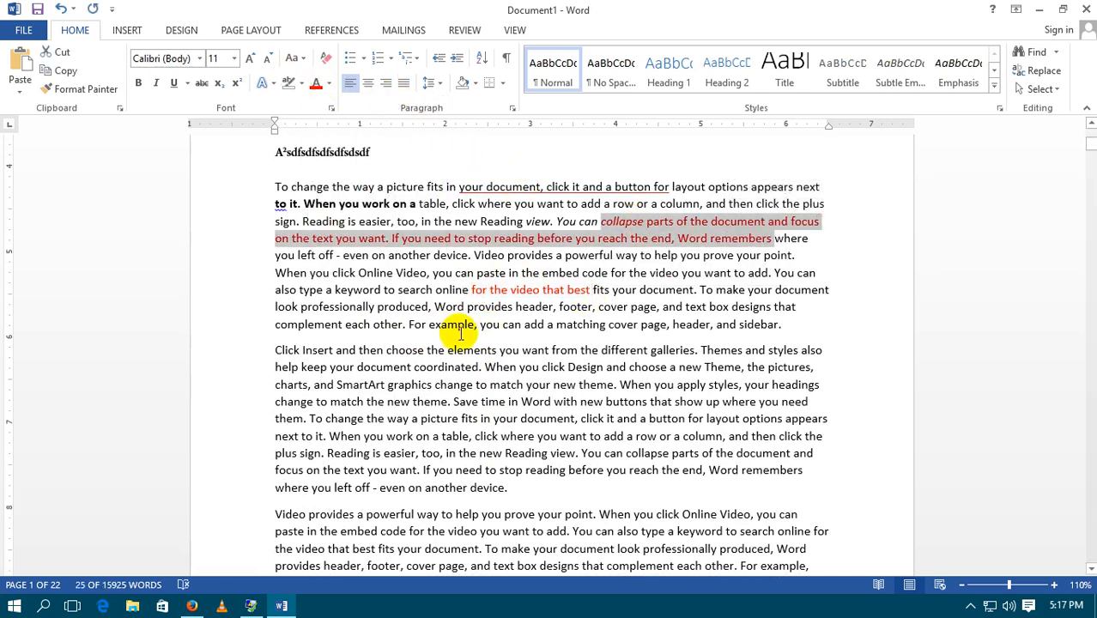
pyautogui.click(459, 332)
# Set the font of the passage from "coordinated. When you click Design" to "click where you want" to Adobe Garamond Pro.
pyautogui.scroll(-2, 511, 371)
pyautogui.moveTo(414, 285); pyautogui.dragTo(587, 353)
pyautogui.rightClick(521, 297)
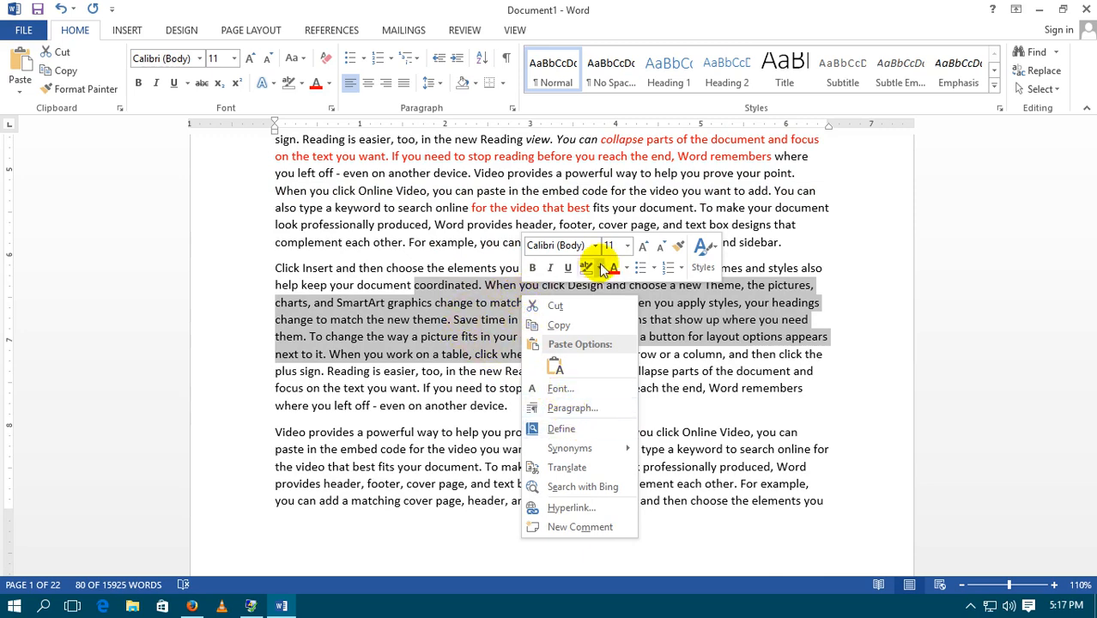
pyautogui.click(447, 318)
pyautogui.moveTo(558, 344); pyautogui.dragTo(558, 344)
pyautogui.moveTo(419, 285); pyautogui.dragTo(587, 354)
pyautogui.click(654, 314)
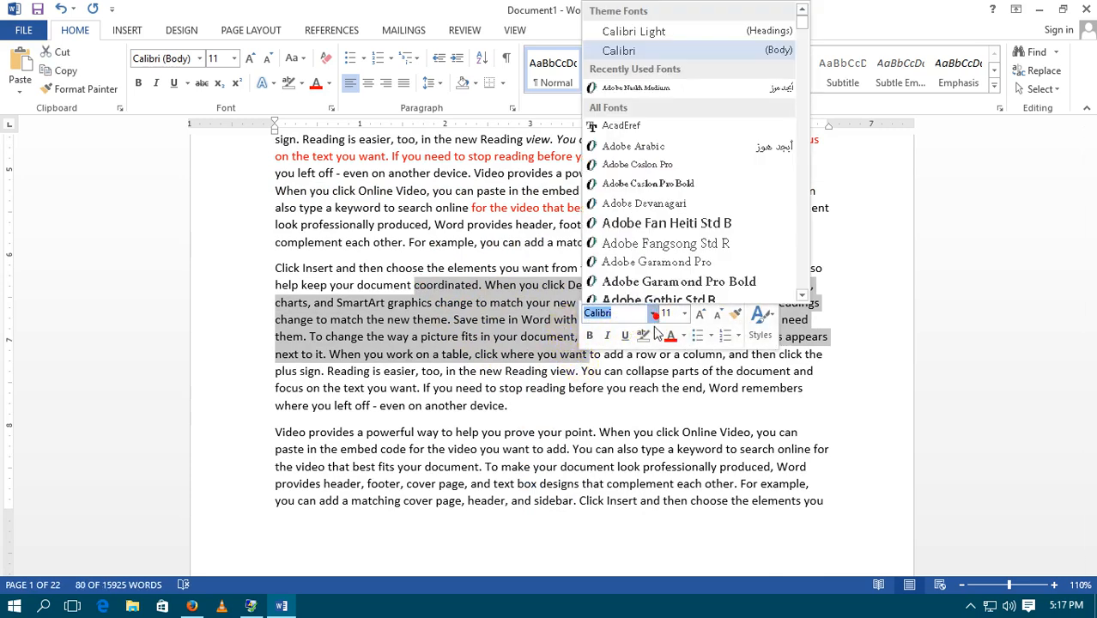
pyautogui.click(636, 265)
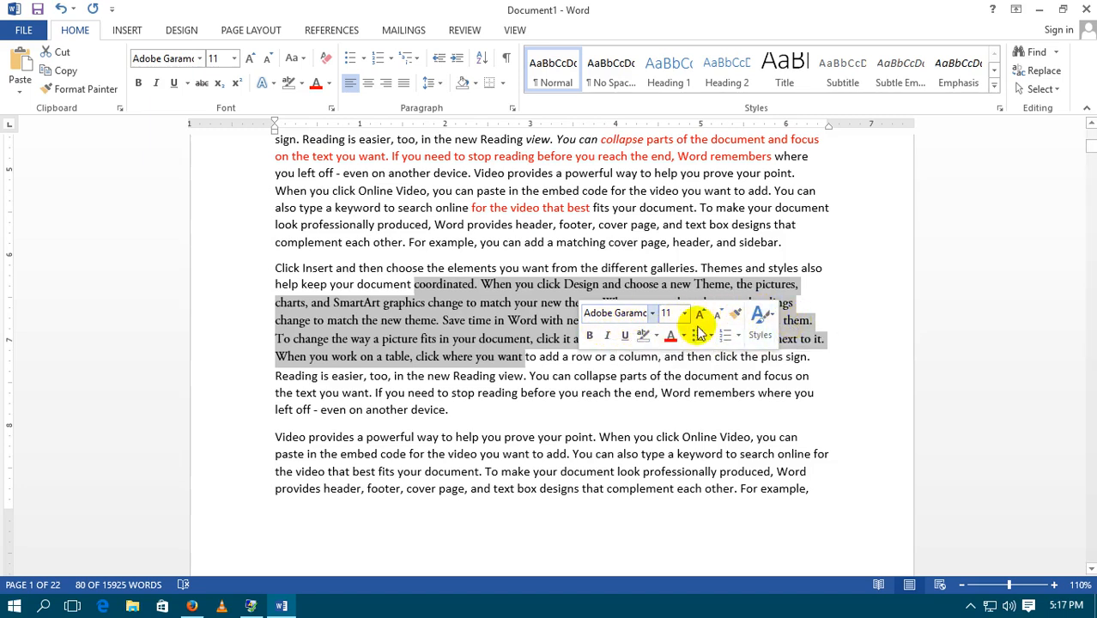
pyautogui.click(479, 302)
# Clear all formatting from the whole paragraph that starts with "To change the way a picture fits".
pyautogui.scroll(3, 464, 296)
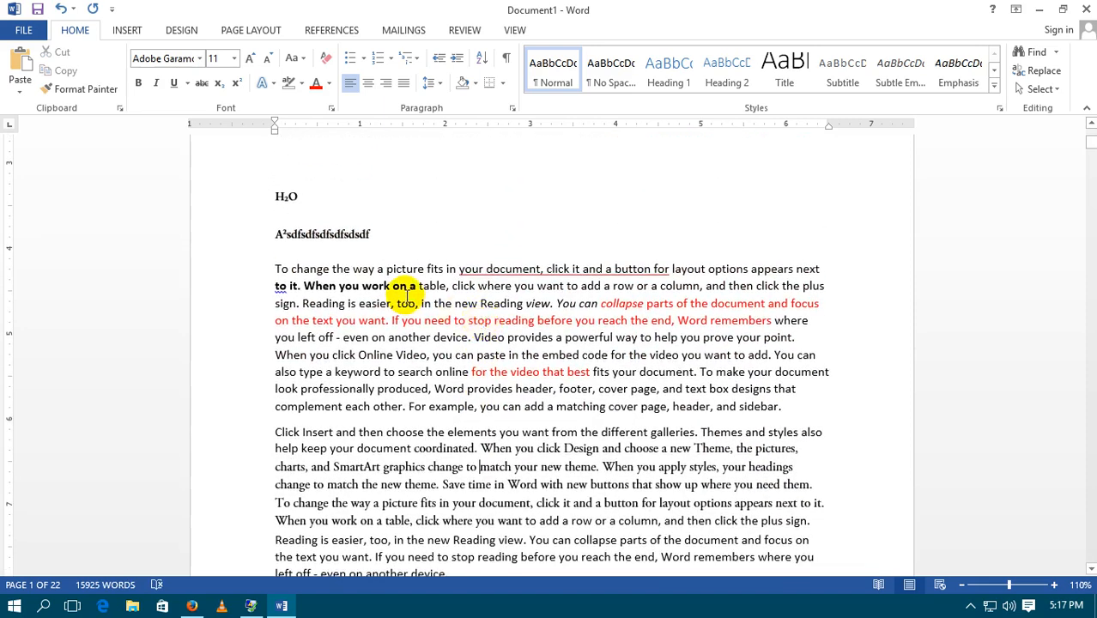
pyautogui.scroll(-1, 398, 286)
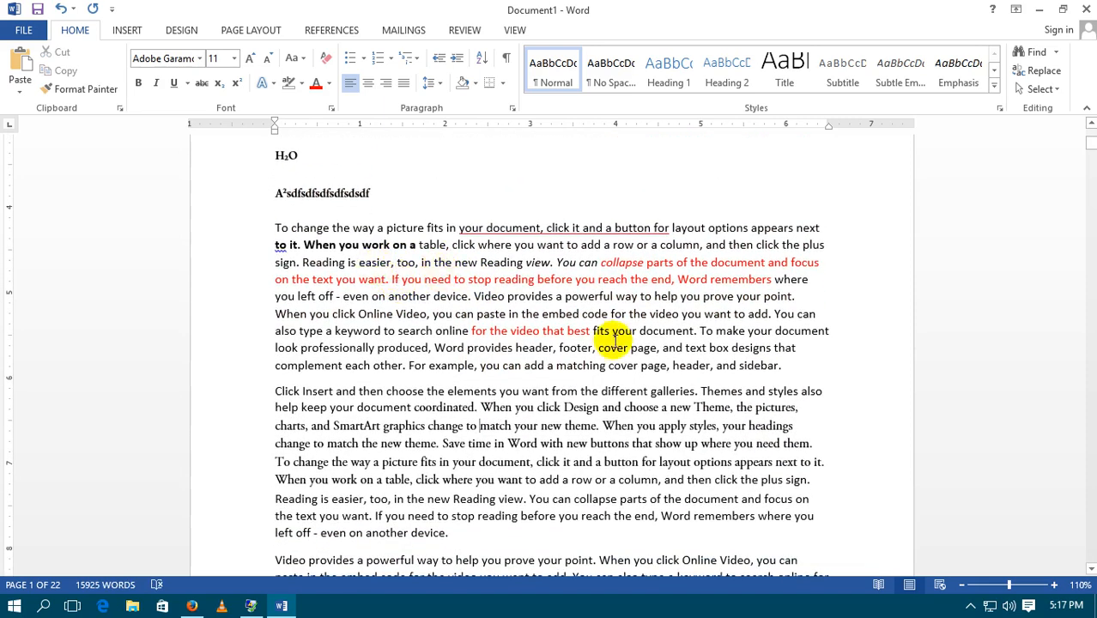
pyautogui.moveTo(786, 365); pyautogui.dragTo(255, 218)
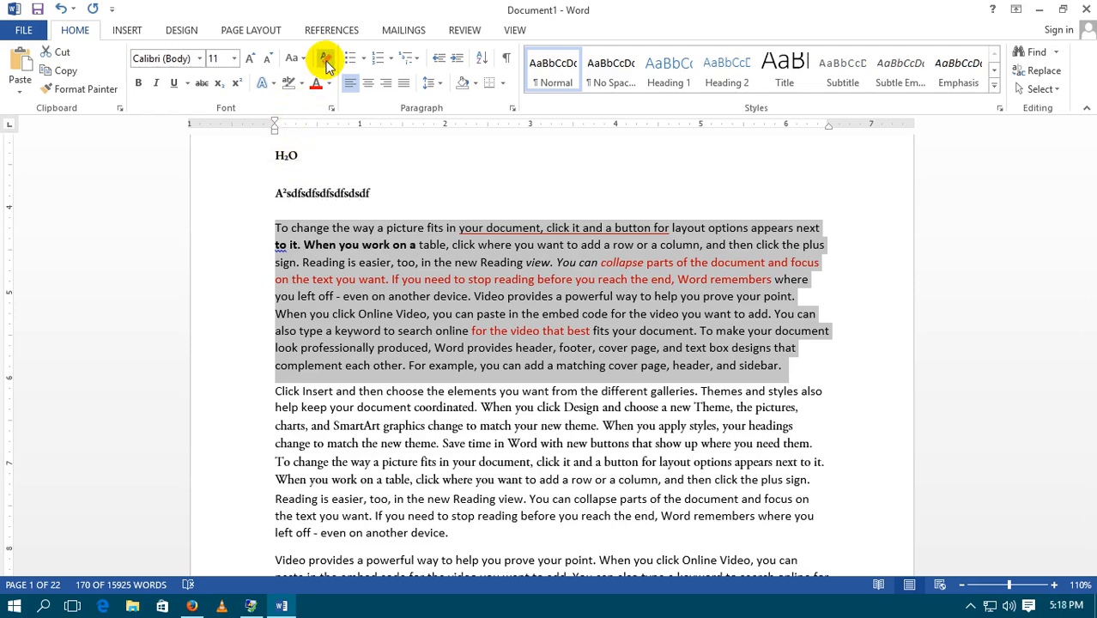
pyautogui.click(458, 343)
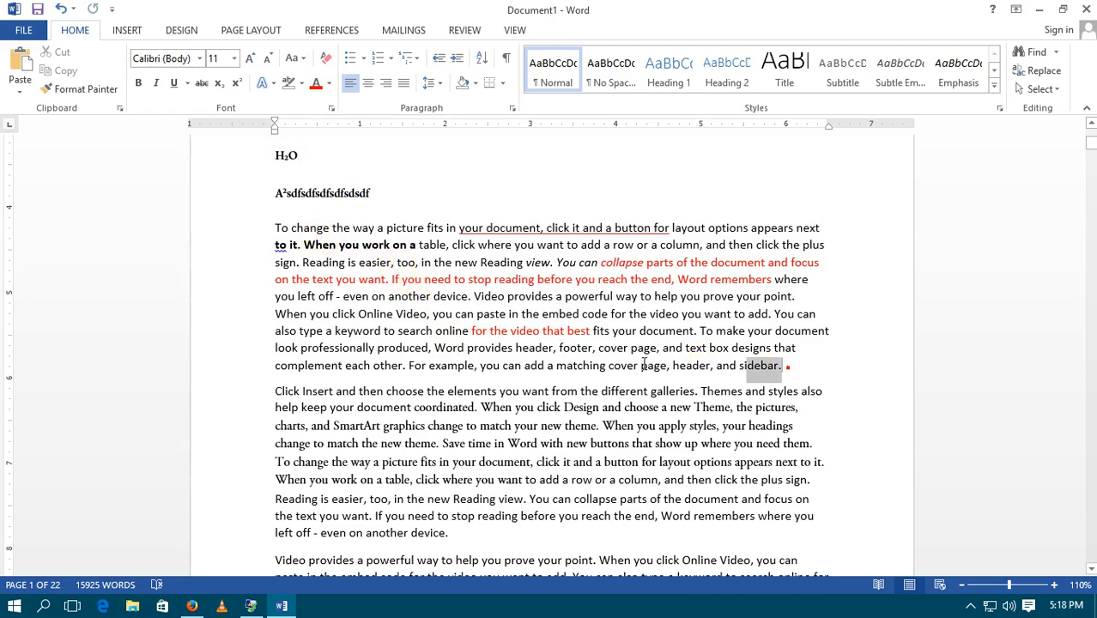
pyautogui.moveTo(664, 367); pyautogui.dragTo(247, 223)
pyautogui.click(325, 57)
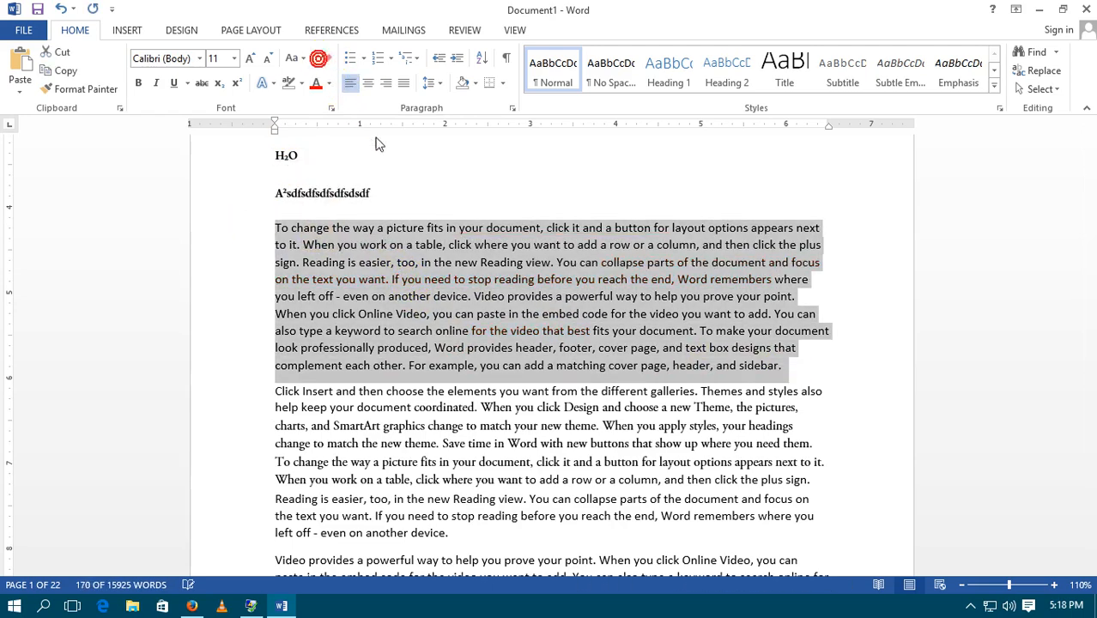
pyautogui.click(503, 279)
# Clear all formatting from the H₂O and A² lines above the second paragraph.
pyautogui.scroll(-6, 503, 485)
pyautogui.scroll(5, 518, 326)
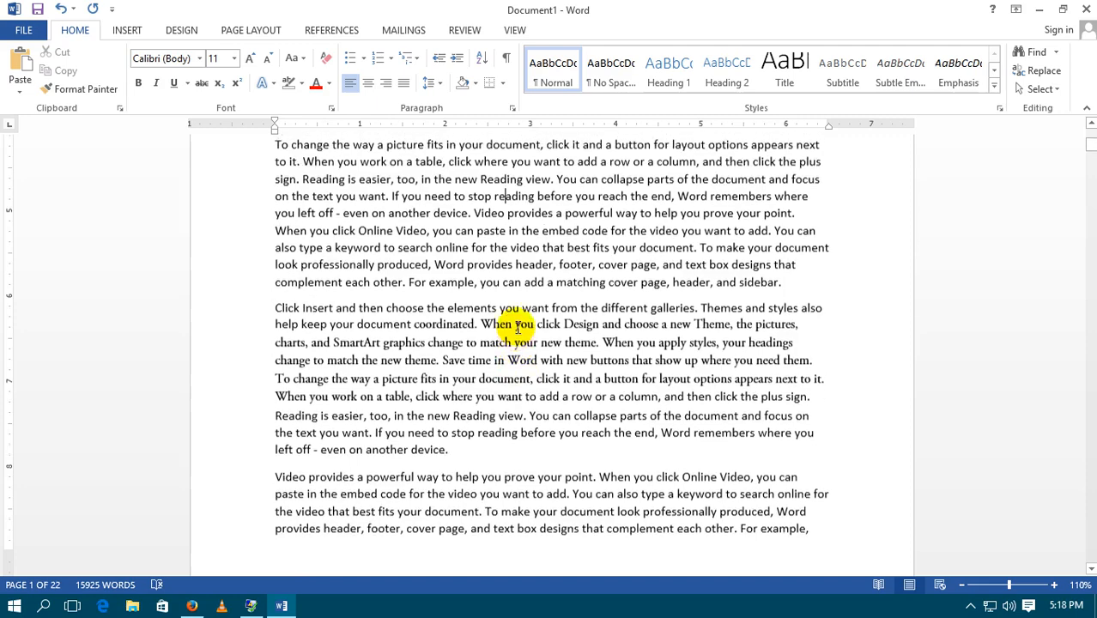
pyautogui.scroll(4, 518, 326)
pyautogui.moveTo(387, 318); pyautogui.dragTo(275, 271)
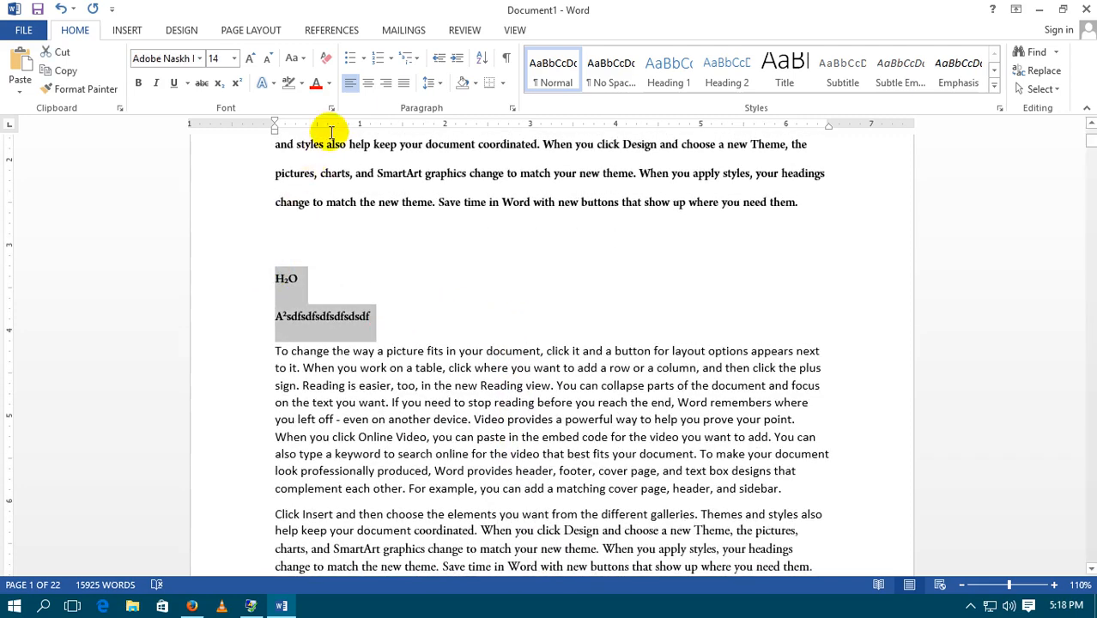
pyautogui.click(326, 59)
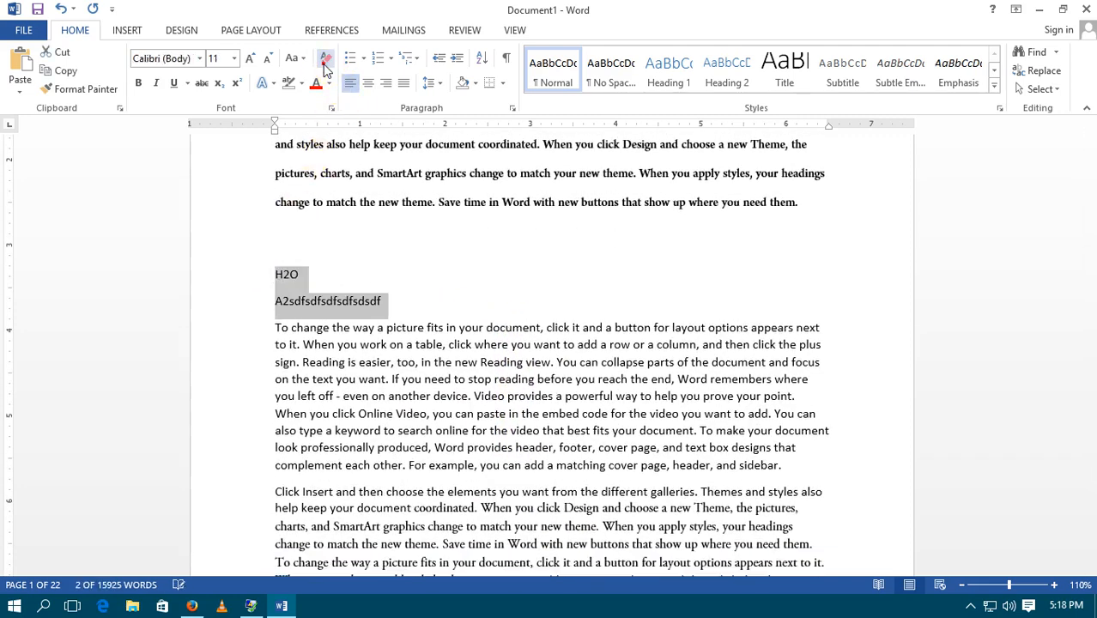
pyautogui.click(390, 264)
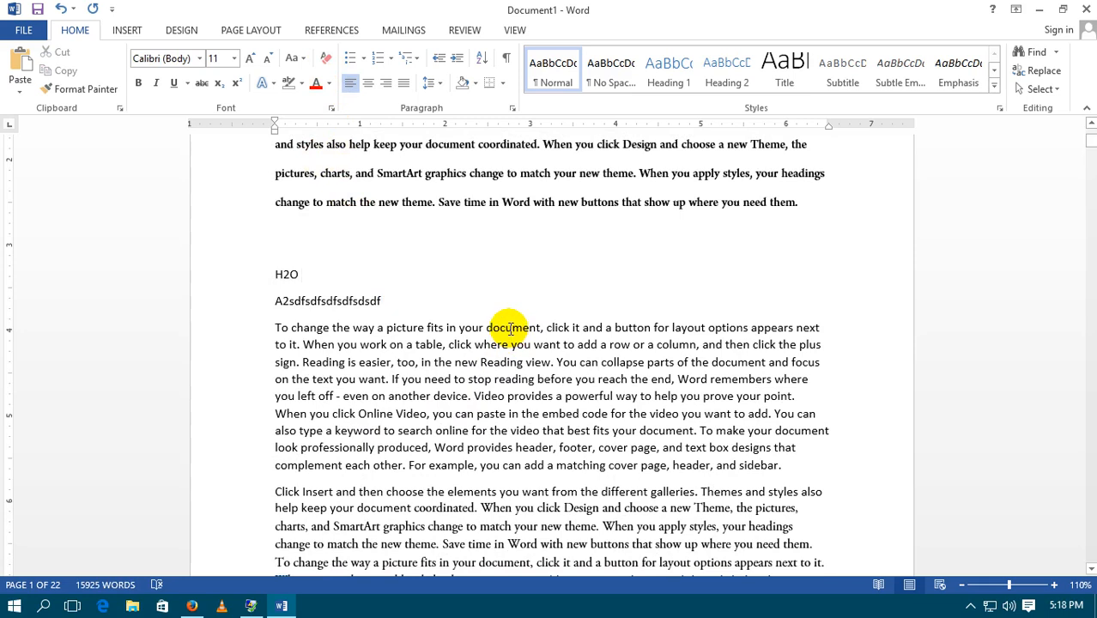